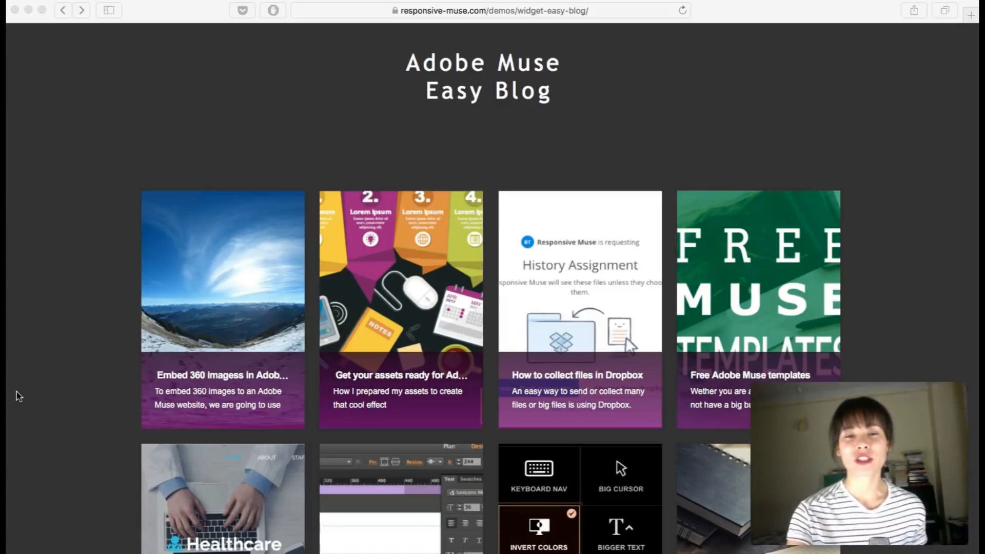
# Browse the Easy Blog demo's post list, view page 2 of the posts, and return to page 1.
pyautogui.scroll(-5, 18, 397)
pyautogui.scroll(3, 18, 396)
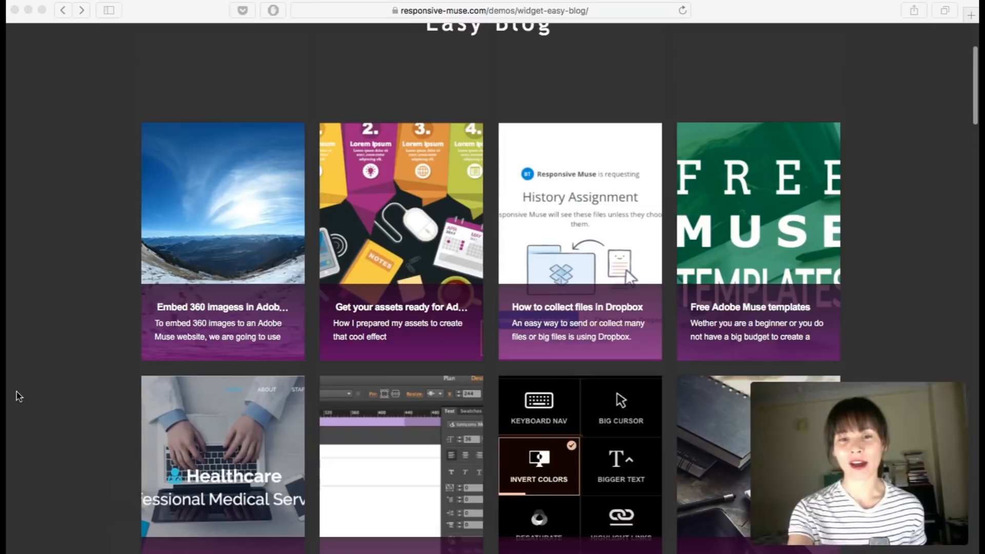
pyautogui.scroll(-3, 18, 396)
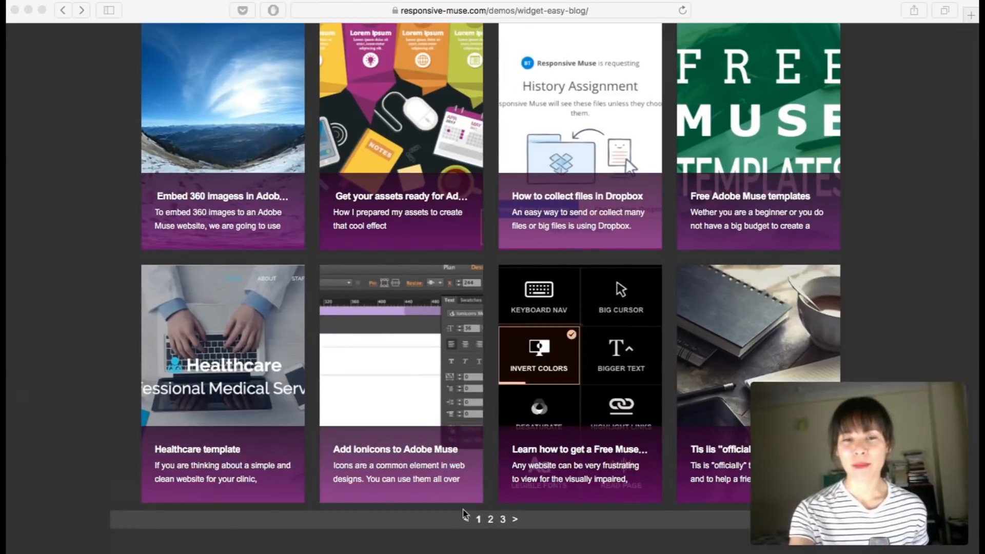
pyautogui.click(490, 520)
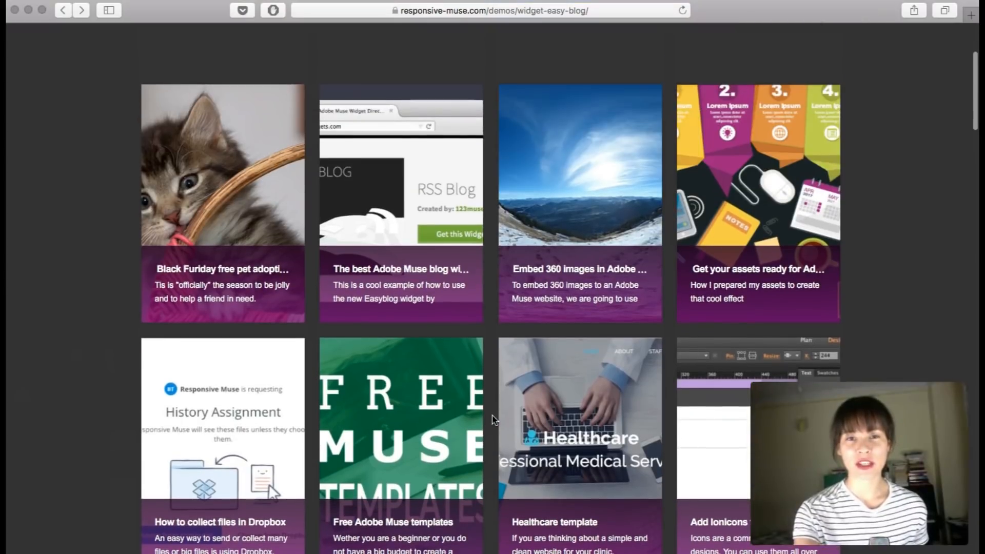
pyautogui.scroll(-3, 492, 420)
pyautogui.click(479, 463)
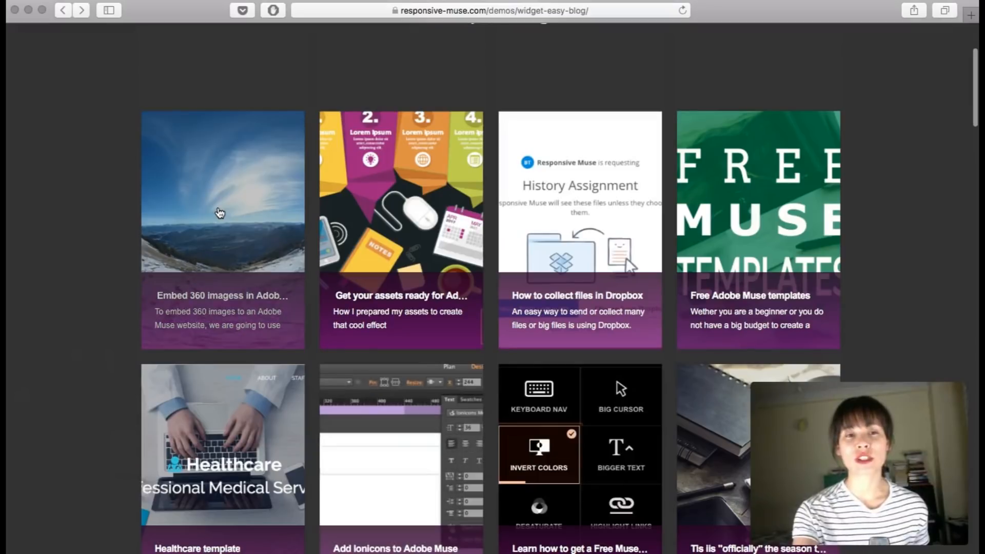
# Open the blog post on embedding 360 images, look through its full content, and return to the post list.
pyautogui.click(219, 212)
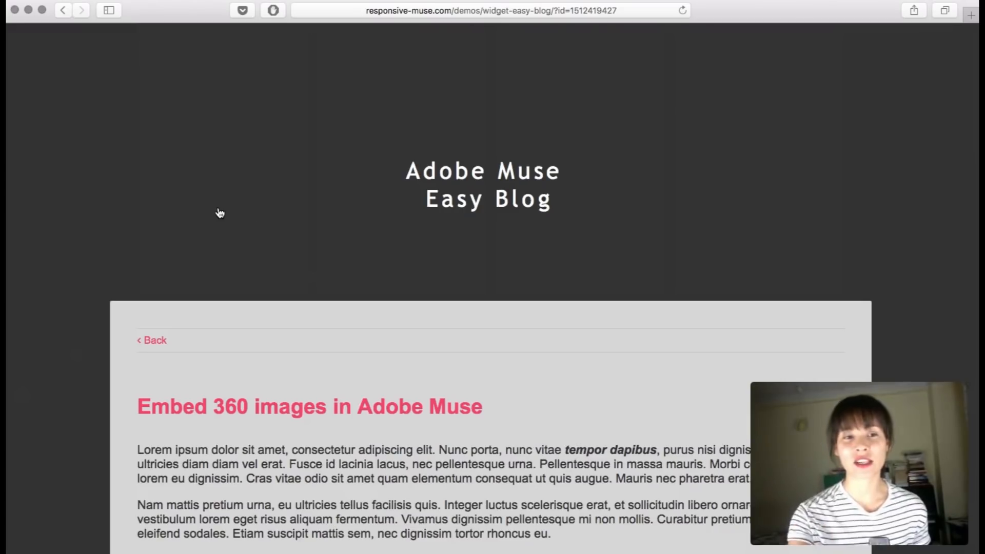
pyautogui.scroll(-10, 220, 213)
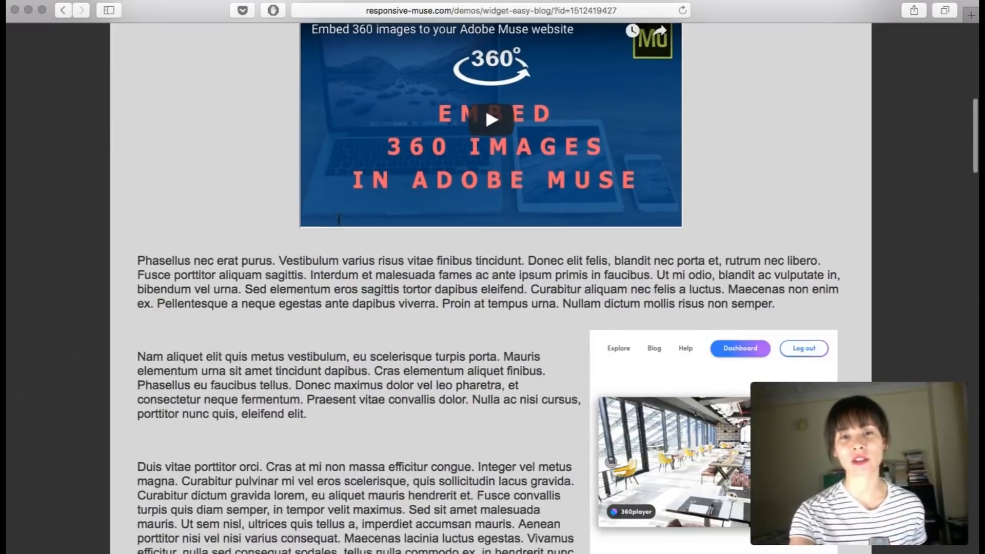
pyautogui.scroll(-2, 359, 256)
pyautogui.scroll(-20, 482, 370)
pyautogui.scroll(20, 482, 370)
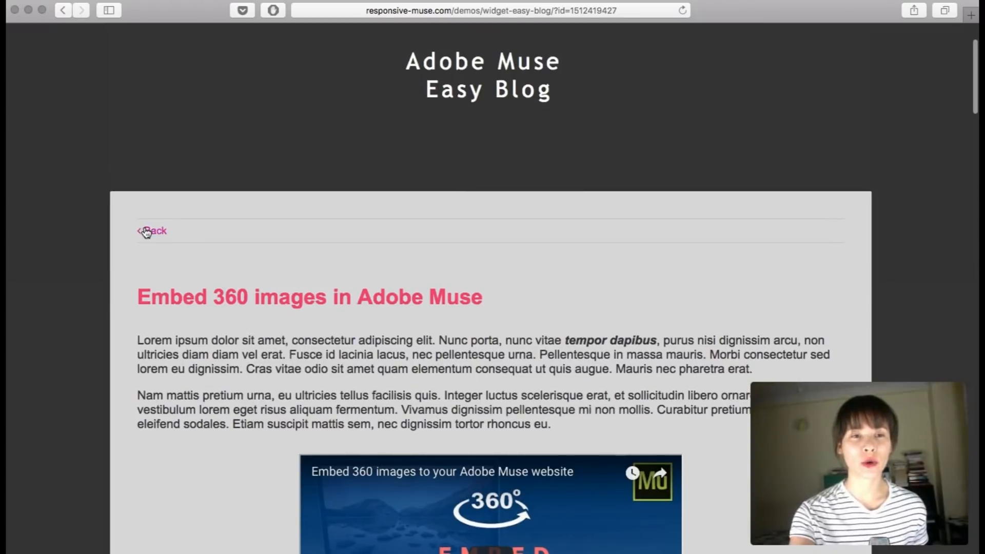
pyautogui.click(146, 232)
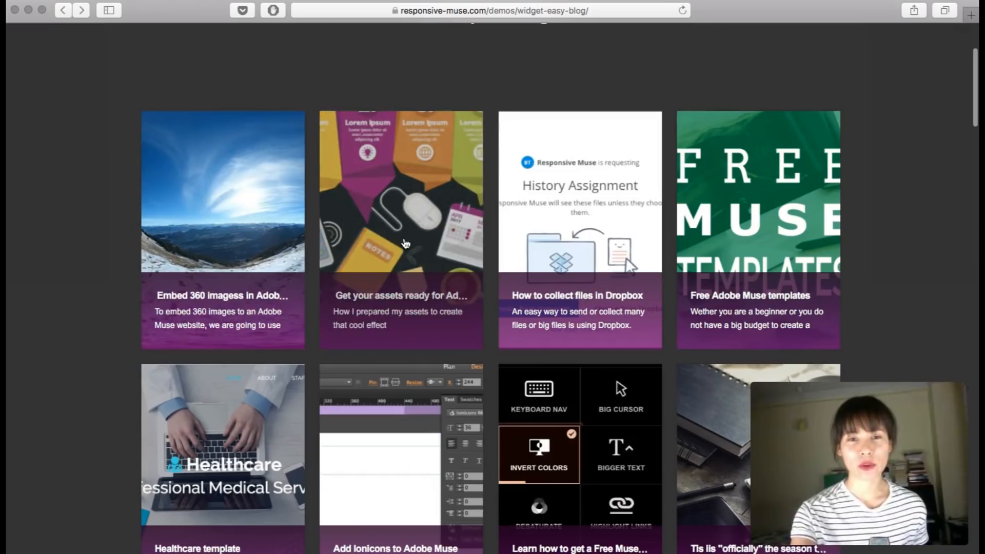
# View the "Get your assets ready for Adobe Muse" post in full and go back to the post list.
pyautogui.click(406, 244)
pyautogui.scroll(-5, 171, 322)
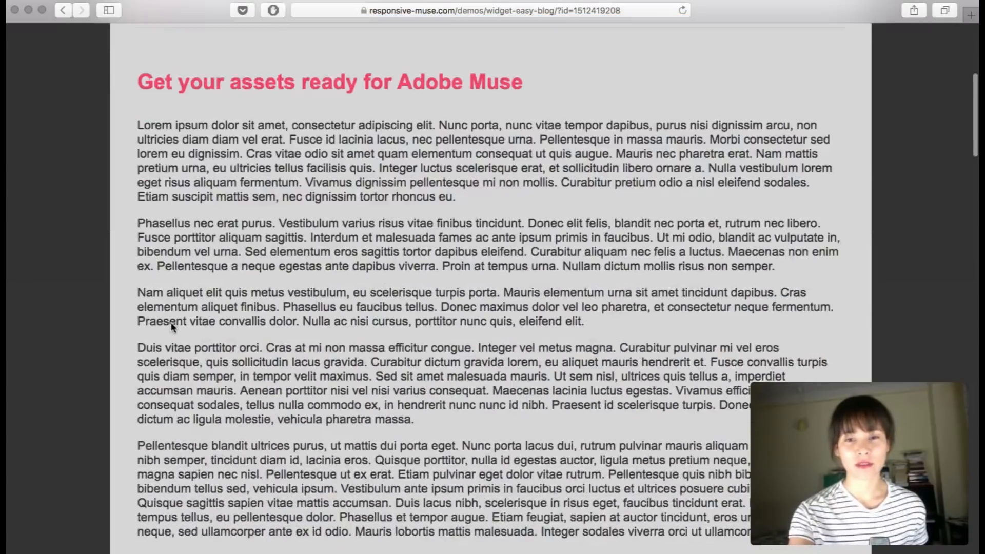
pyautogui.scroll(-10, 172, 327)
pyautogui.scroll(10, 171, 326)
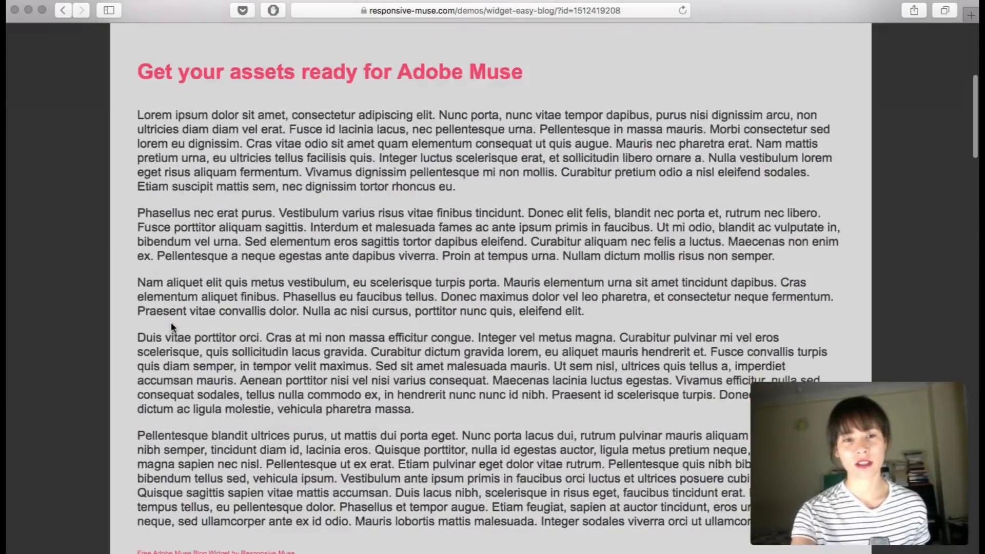
pyautogui.scroll(3, 170, 322)
pyautogui.click(63, 10)
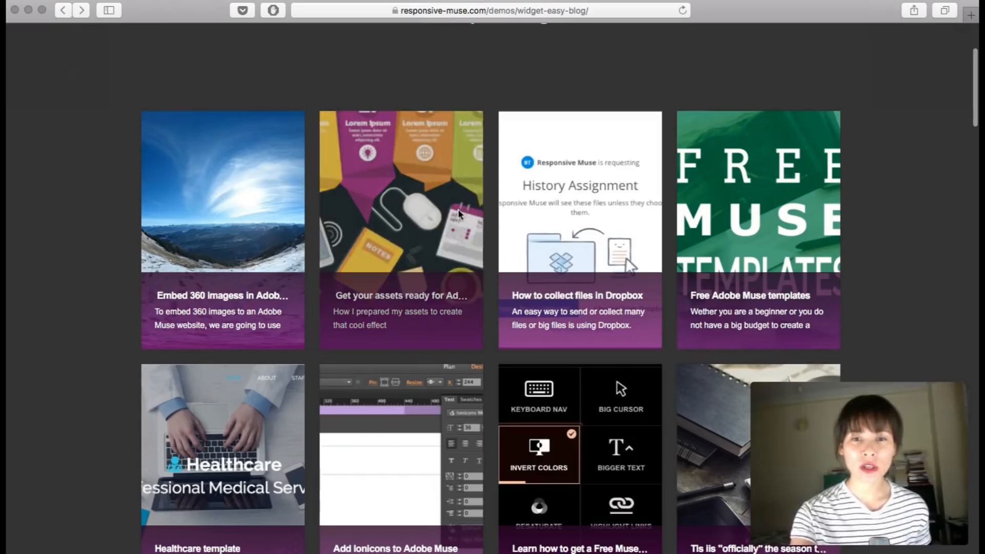
# View the "How to collect files in Dropbox" post down to its end and go back to the post list.
pyautogui.click(547, 313)
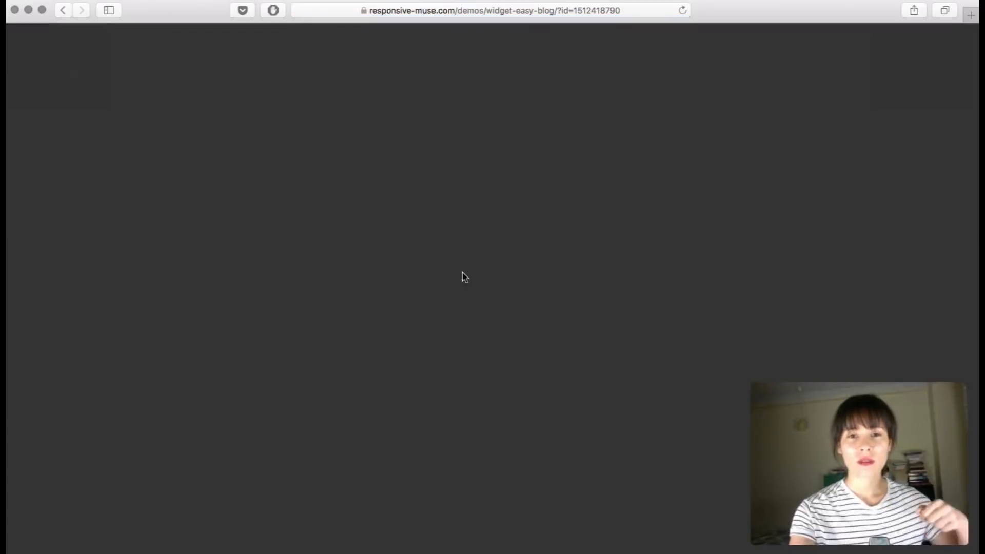
pyautogui.scroll(-10, 403, 275)
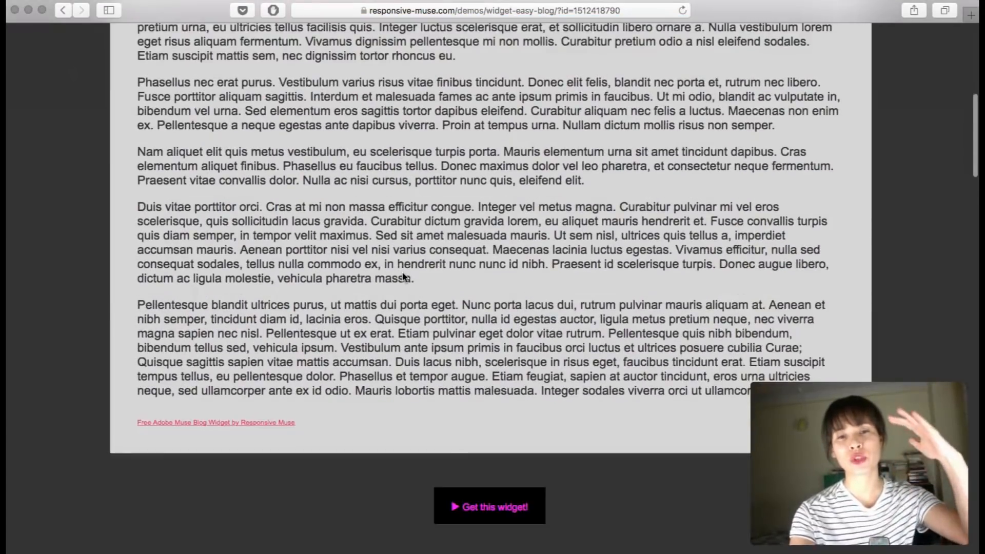
pyautogui.scroll(-3, 404, 277)
pyautogui.scroll(15, 404, 277)
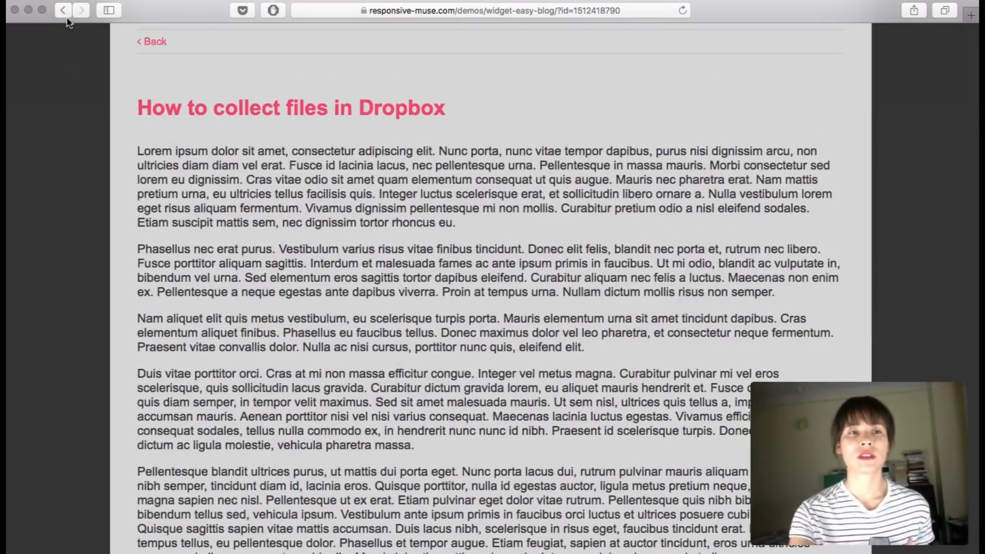
pyautogui.click(64, 12)
# Look through the "Free Adobe Muse templates" post with its images and video, and return to the post list.
pyautogui.click(746, 206)
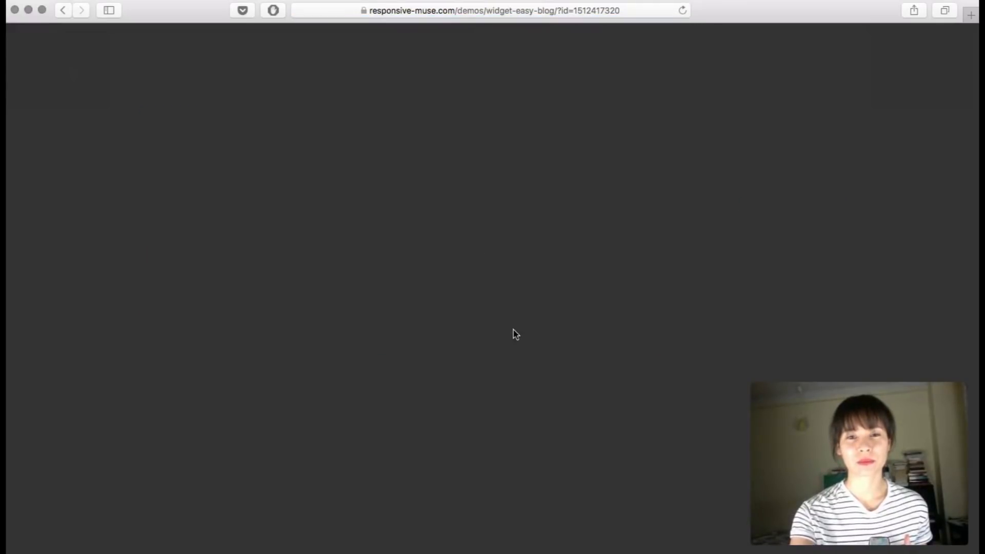
pyautogui.scroll(-15, 516, 335)
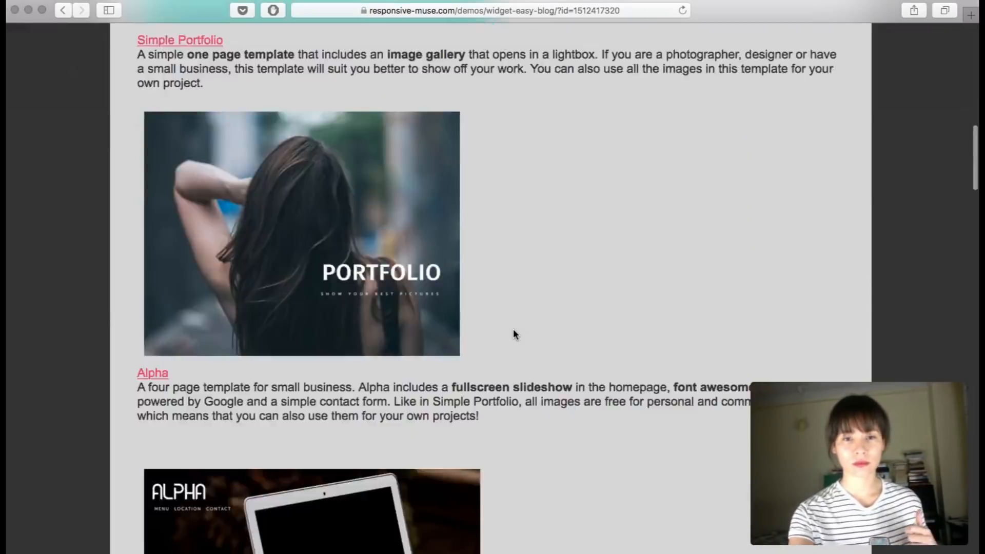
pyautogui.scroll(-20, 515, 334)
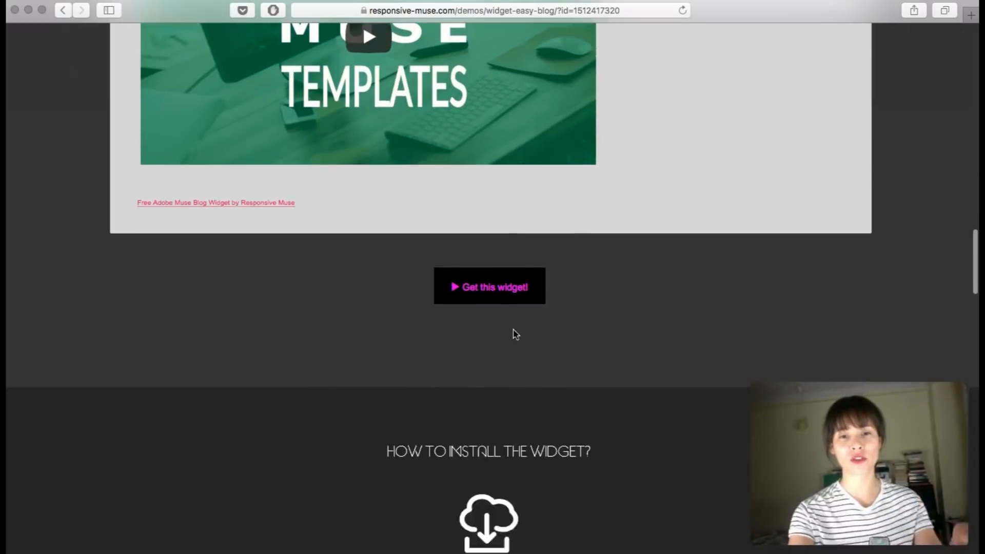
pyautogui.scroll(15, 515, 334)
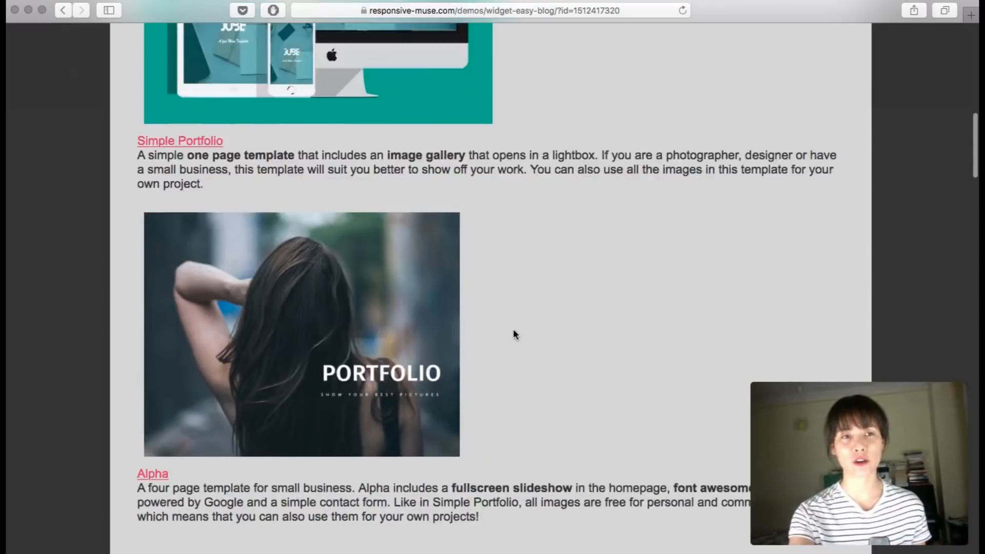
pyautogui.scroll(4, 515, 334)
pyautogui.click(63, 11)
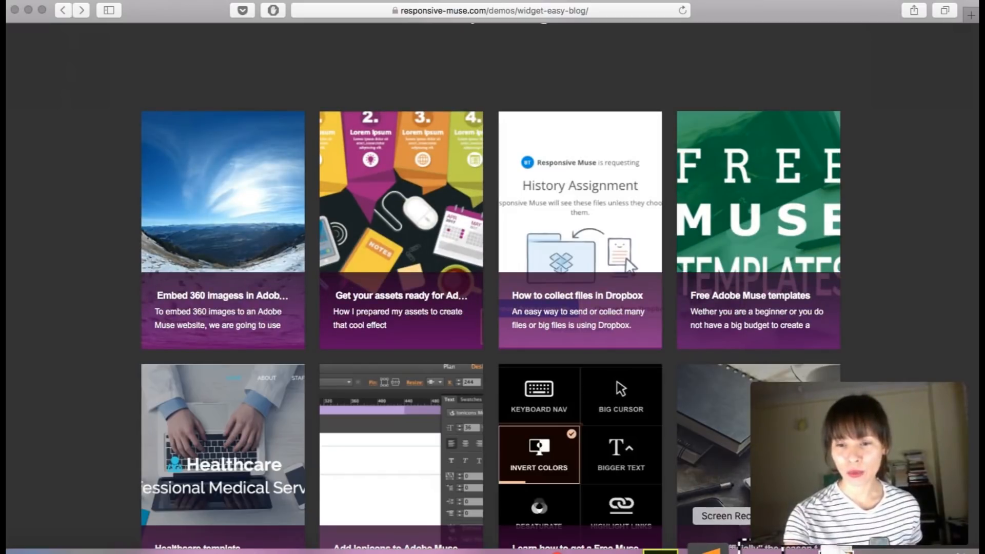
# Switch to Adobe Muse and compare the finished Easy Blog page with the empty Easyblog widget and its options.
pyautogui.click(686, 548)
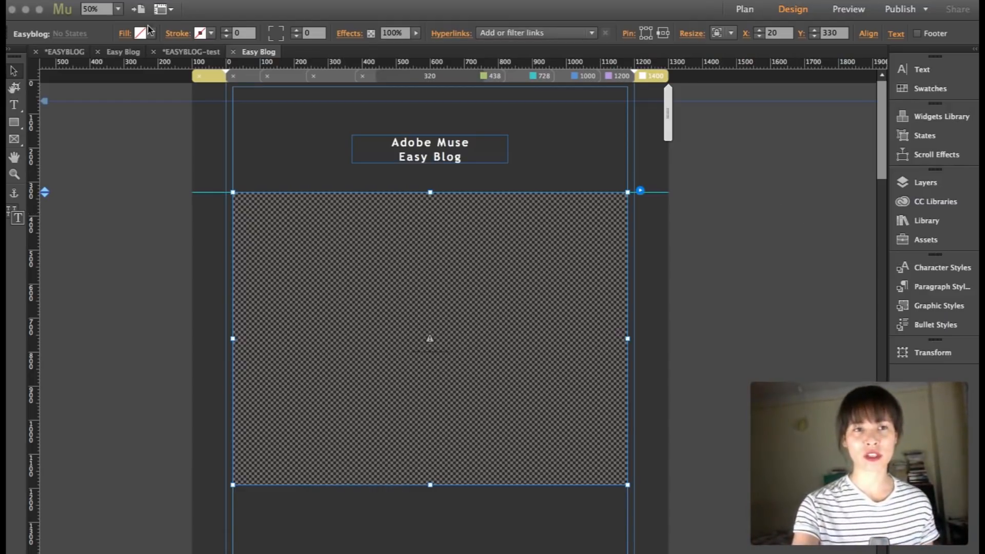
pyautogui.click(123, 53)
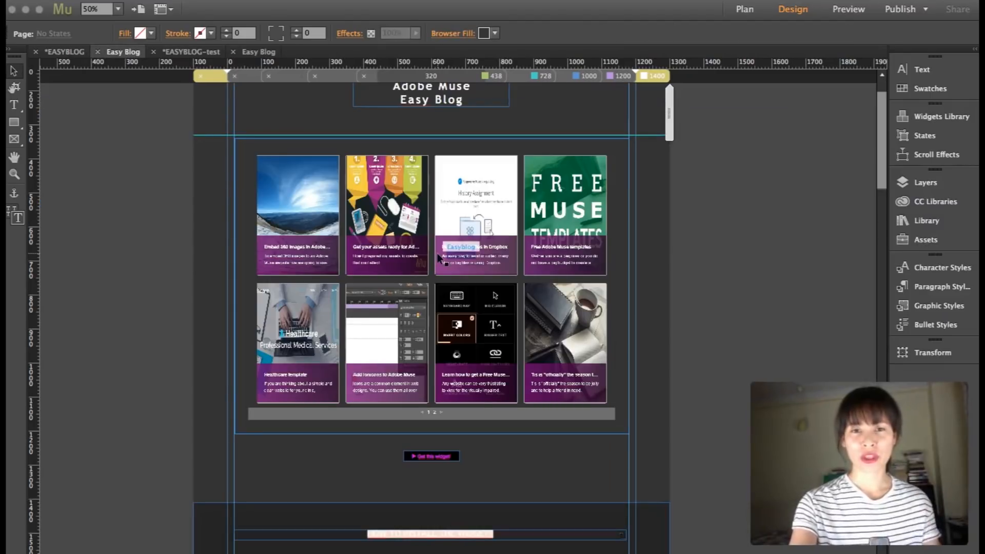
pyautogui.click(259, 53)
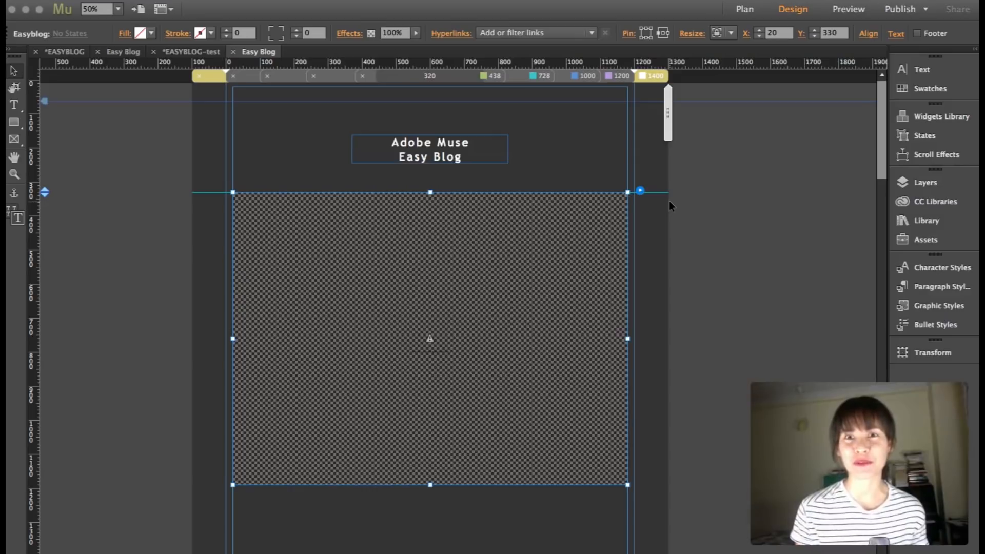
pyautogui.click(639, 192)
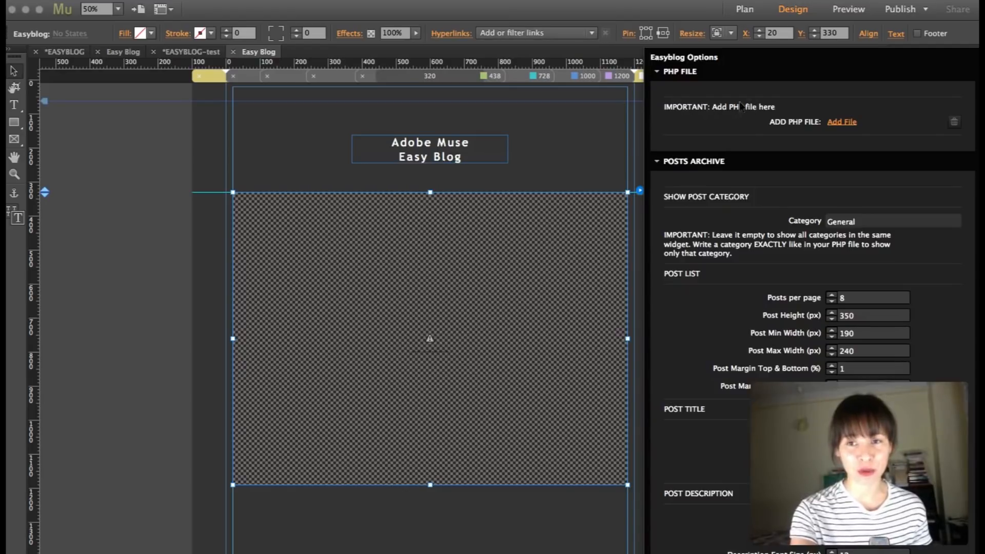
pyautogui.click(615, 134)
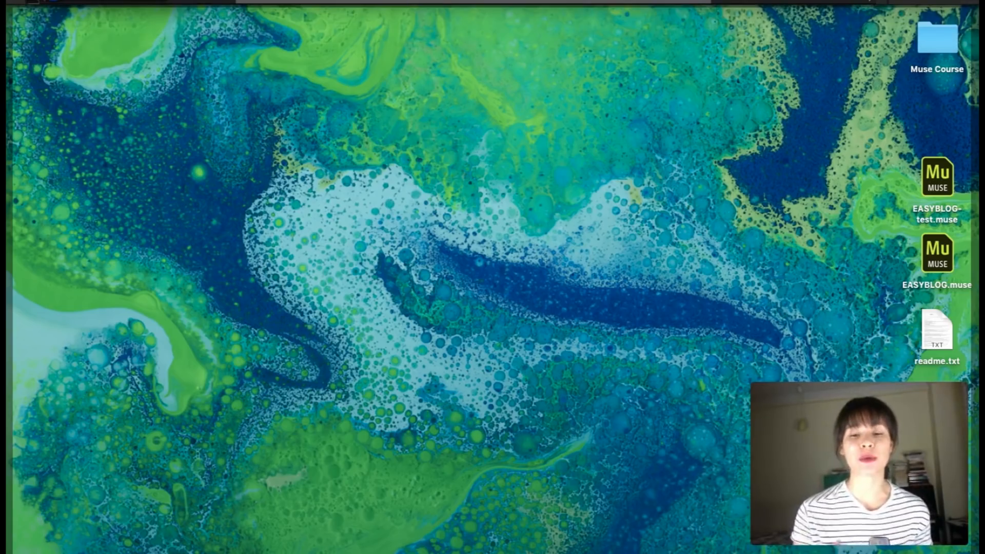
# Open easyblog.php from the desktop in Sublime Text and review its username, password and CSV name settings.
pyautogui.rightClick(933, 410)
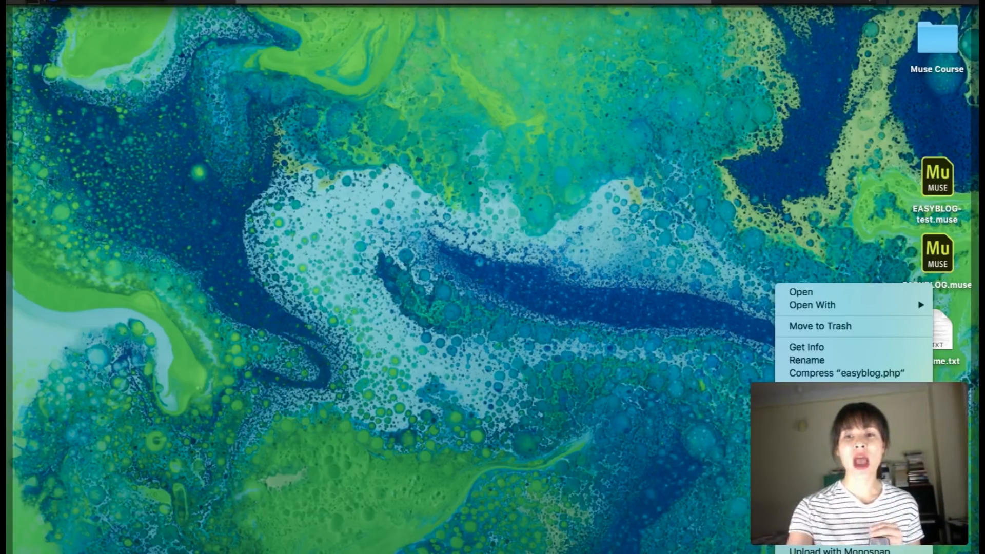
pyautogui.moveTo(905, 303)
pyautogui.click(685, 307)
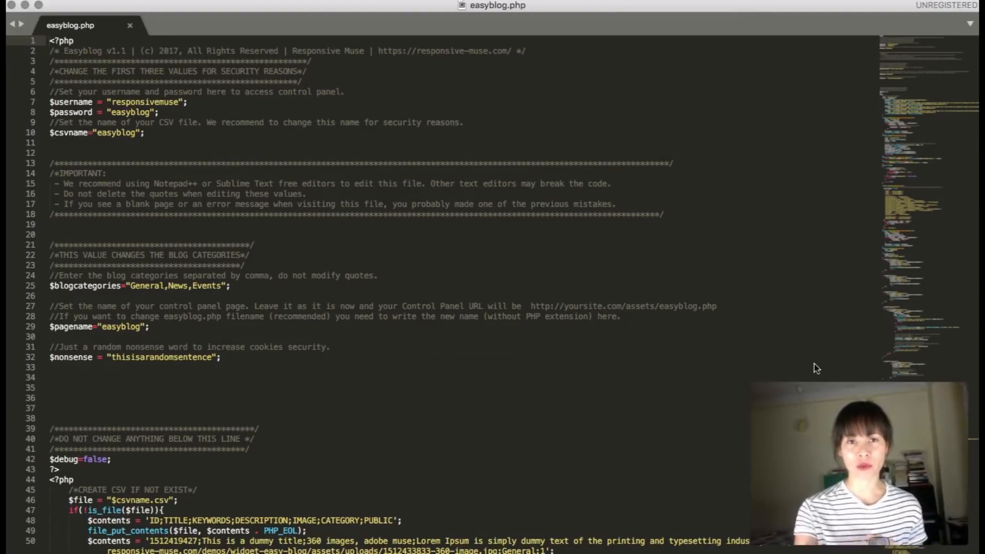
pyautogui.click(598, 126)
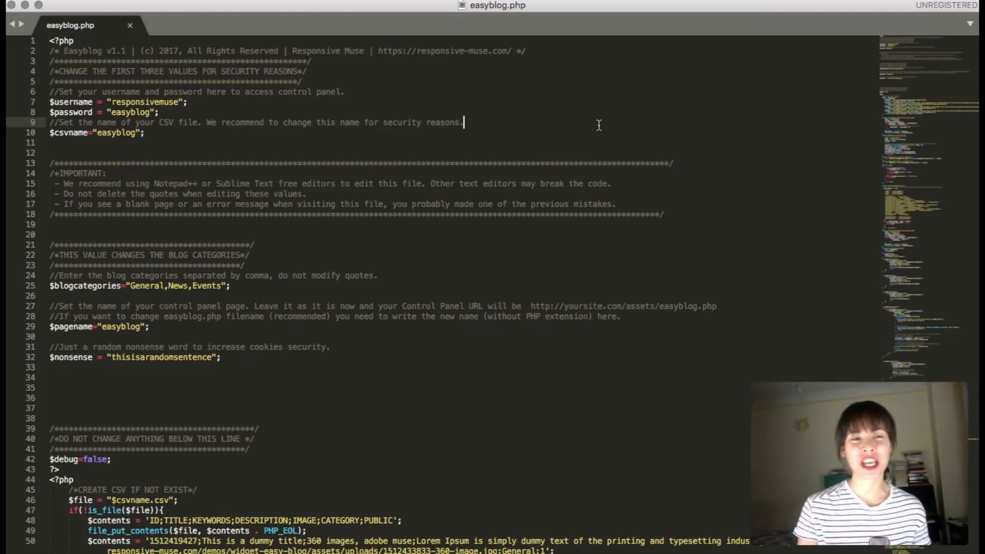
pyautogui.click(94, 93)
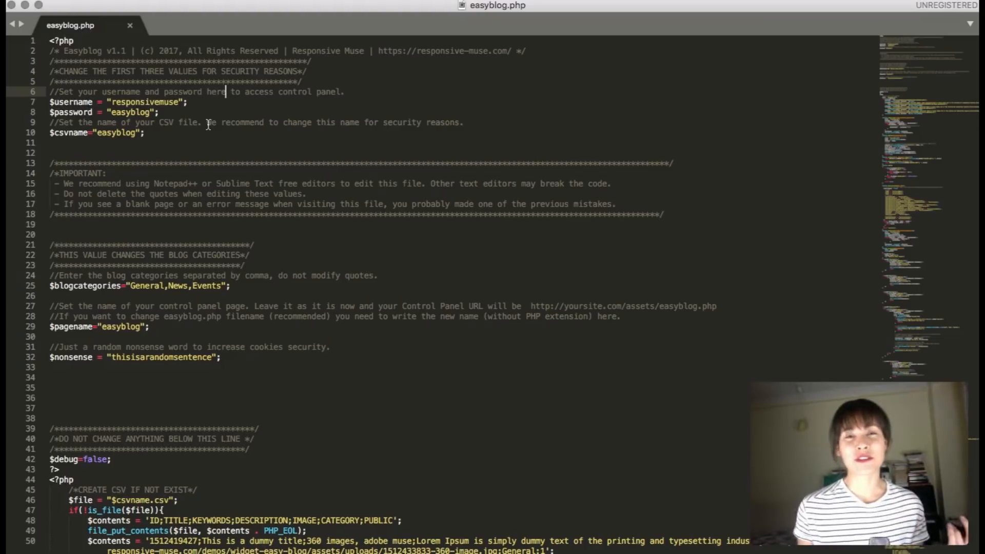
pyautogui.click(178, 102)
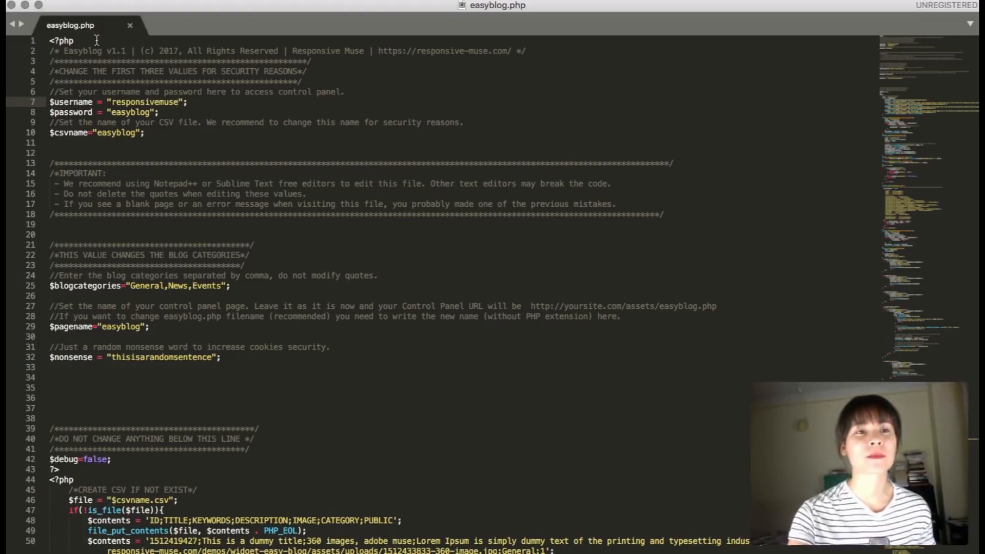
pyautogui.click(26, 5)
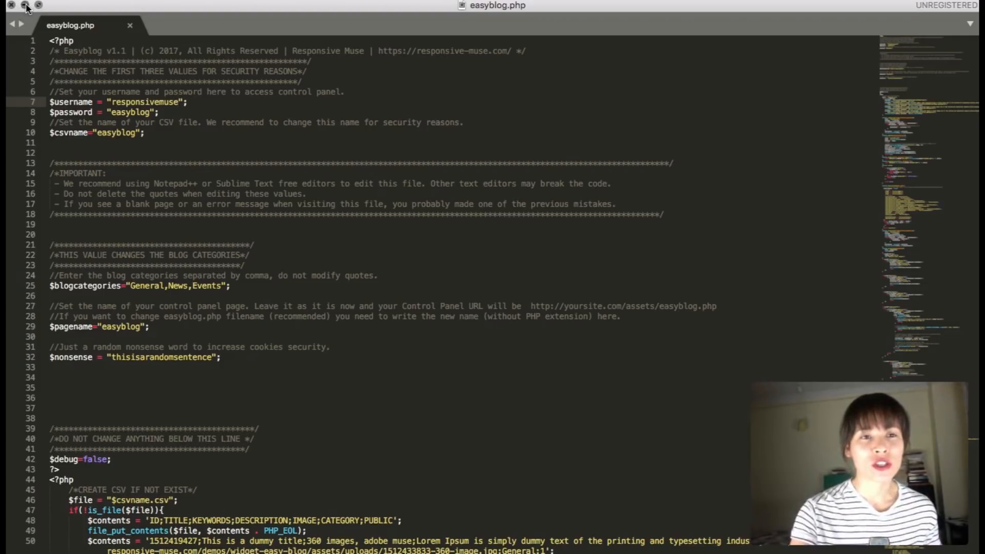
# Return to Adobe Muse and add easyblog.php from the Desktop as the Easyblog widget's PHP file.
pyautogui.click(521, 231)
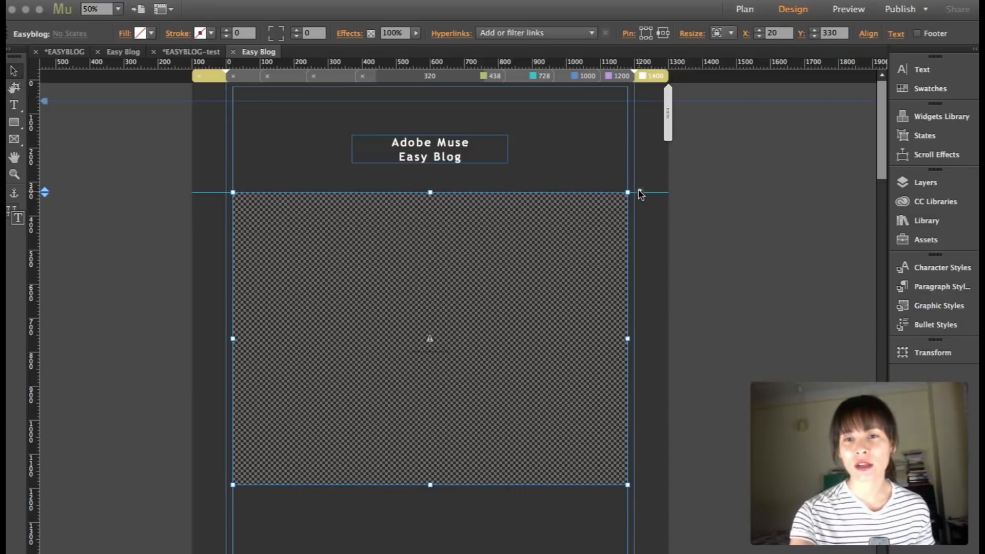
pyautogui.click(639, 191)
pyautogui.click(843, 122)
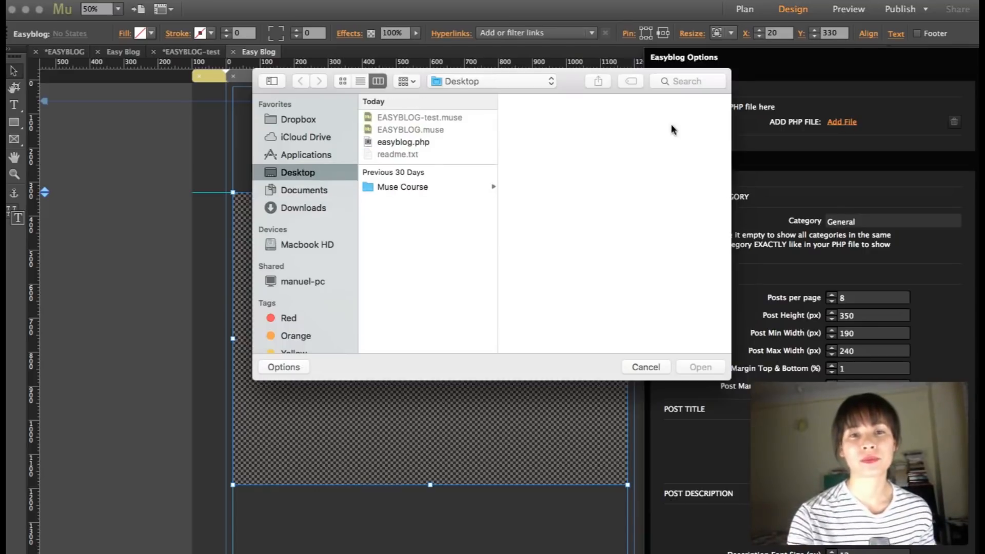
pyautogui.click(401, 143)
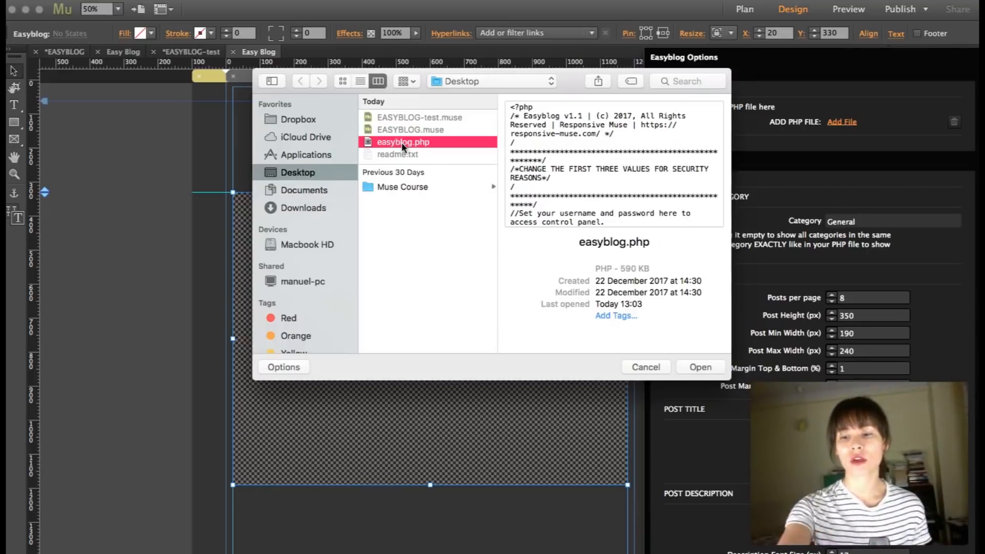
pyautogui.doubleClick(402, 143)
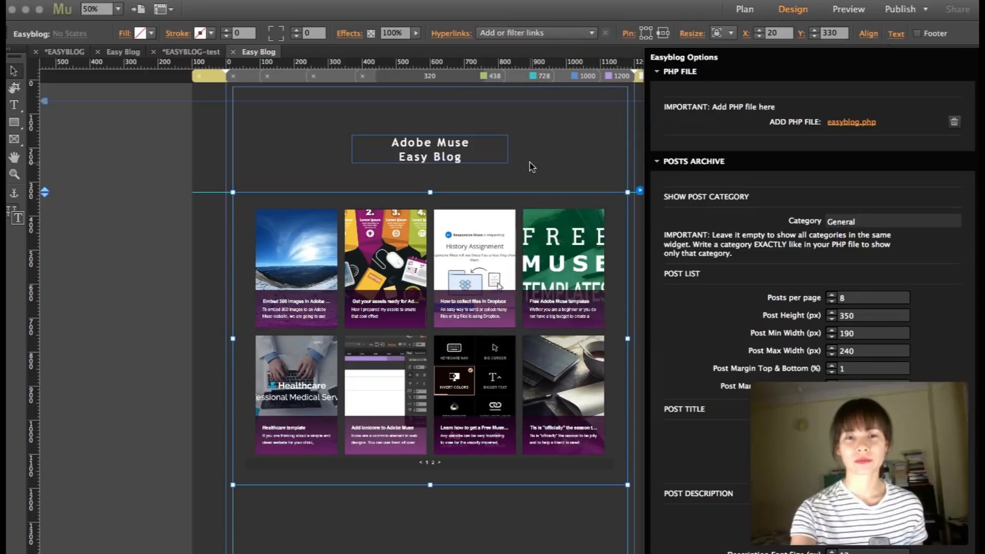
pyautogui.click(616, 167)
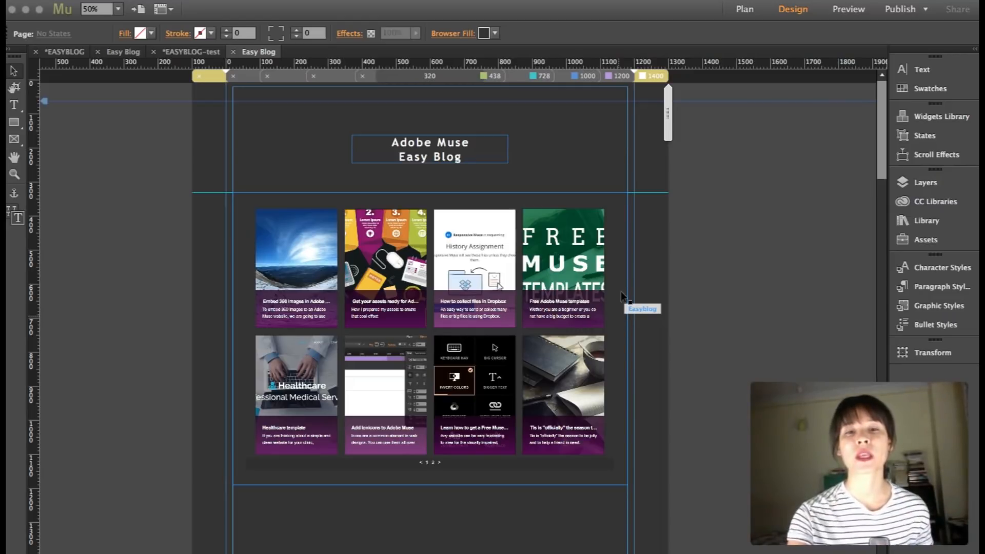
# Open the Easyblog widget's options and review the minimum and maximum post width settings of the post list.
pyautogui.hscroll(5, 691, 297)
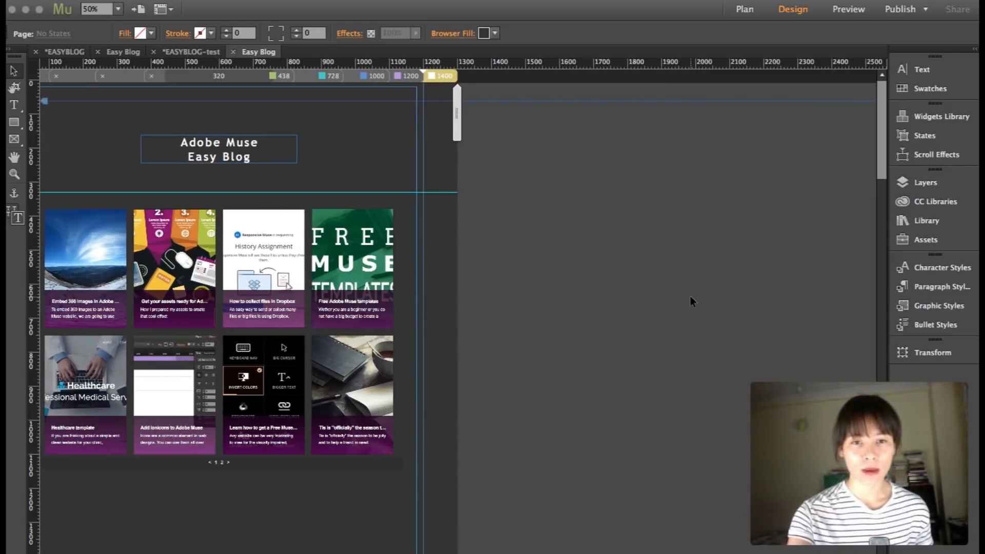
pyautogui.click(263, 271)
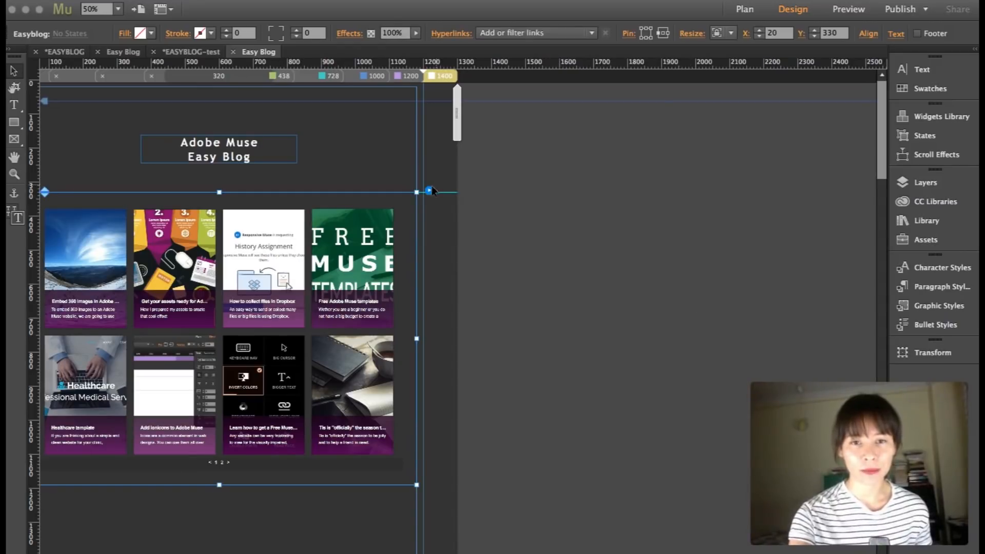
pyautogui.hscroll(1, 581, 297)
pyautogui.hscroll(1, 575, 295)
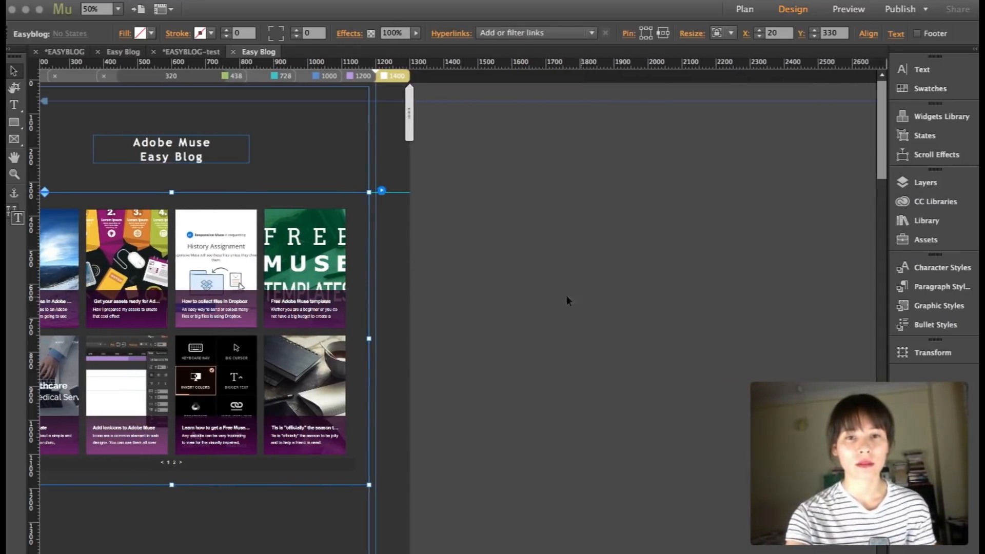
pyautogui.click(370, 194)
pyautogui.click(371, 193)
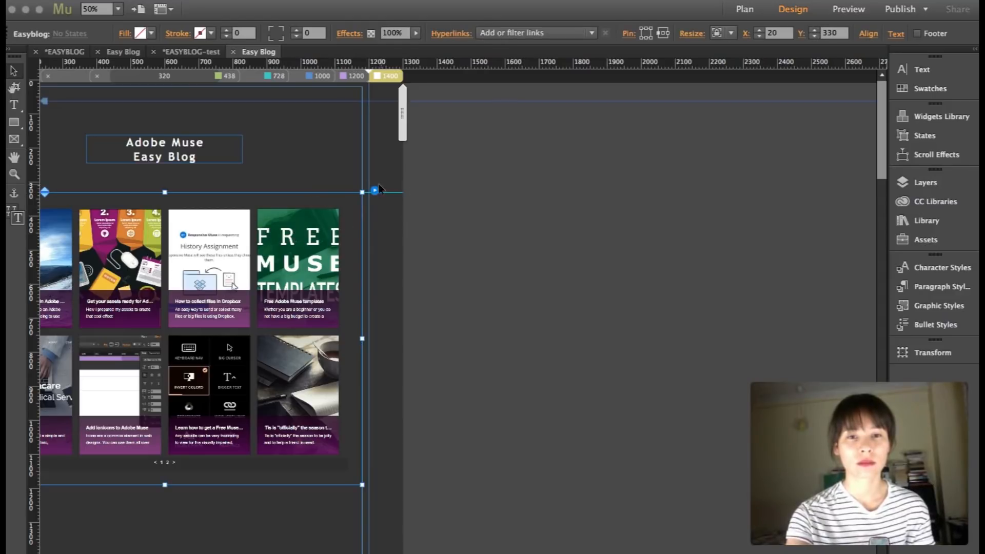
pyautogui.click(375, 194)
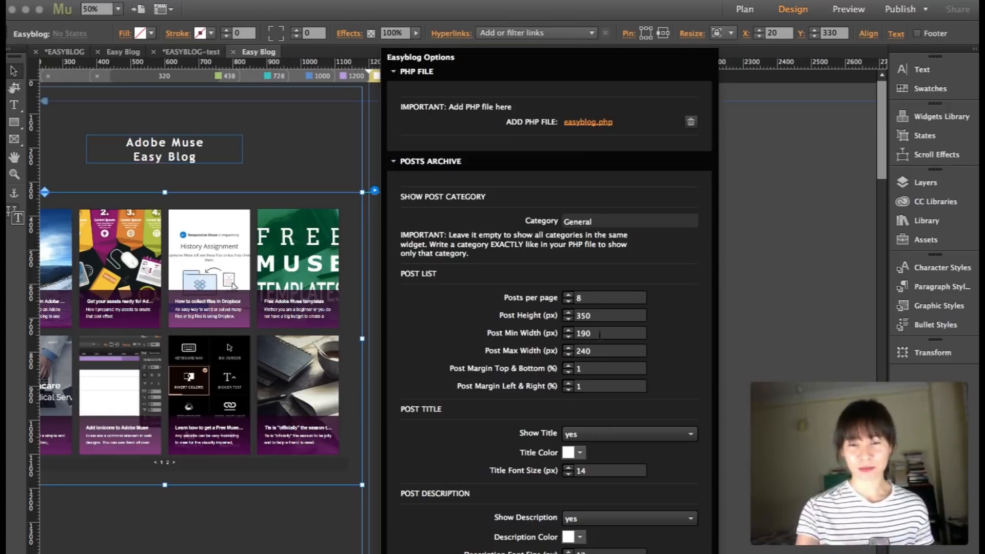
pyautogui.click(606, 334)
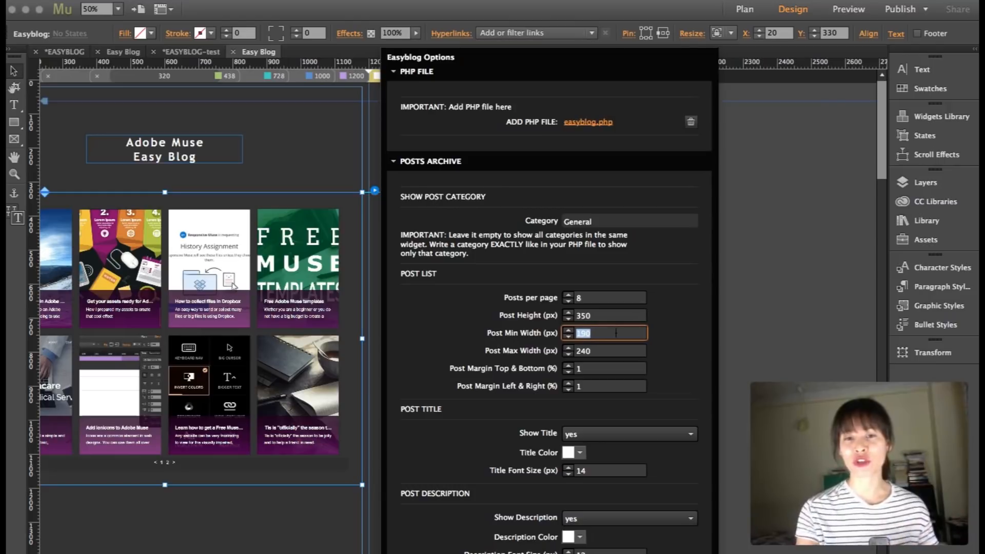
pyautogui.click(616, 351)
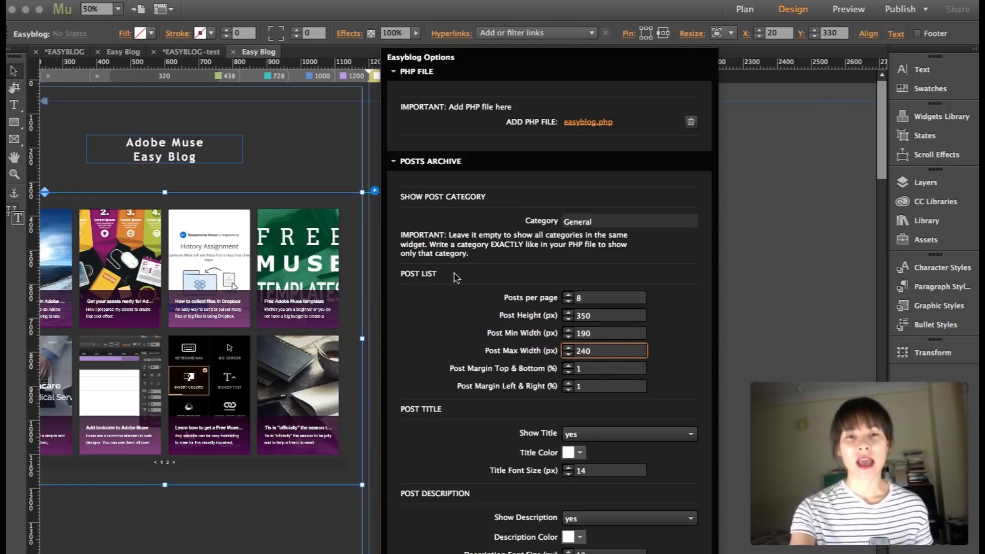
# Review the Posts Archive settings for post title, description and pagination, and collapse that section to show the Single Post settings.
pyautogui.click(395, 73)
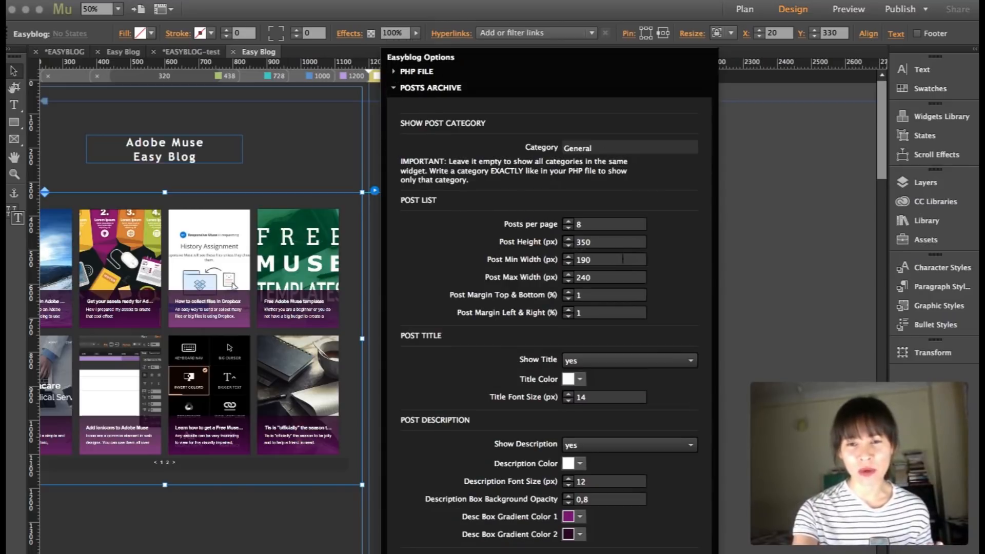
pyautogui.scroll(-5, 611, 258)
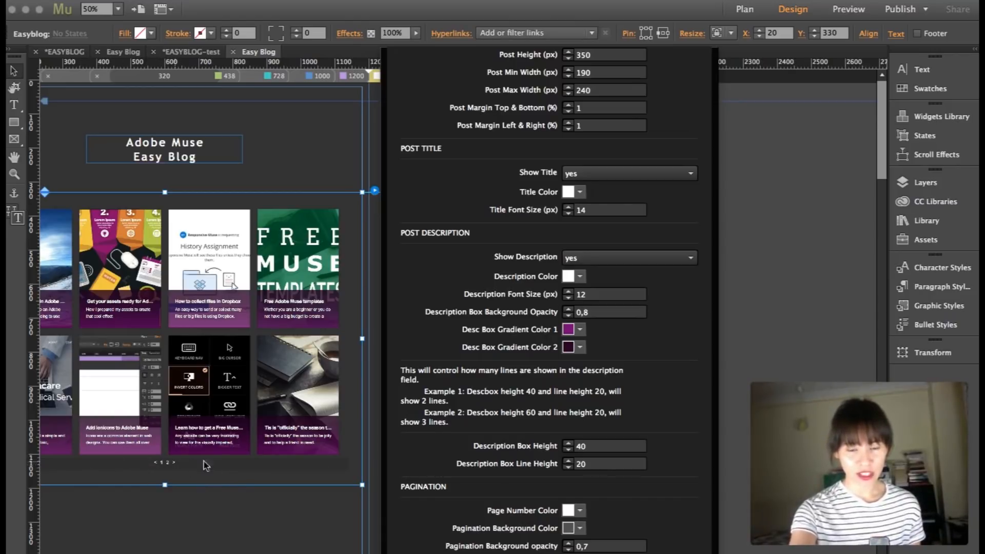
pyautogui.scroll(5, 471, 292)
pyautogui.scroll(-10, 470, 293)
pyautogui.scroll(10, 470, 291)
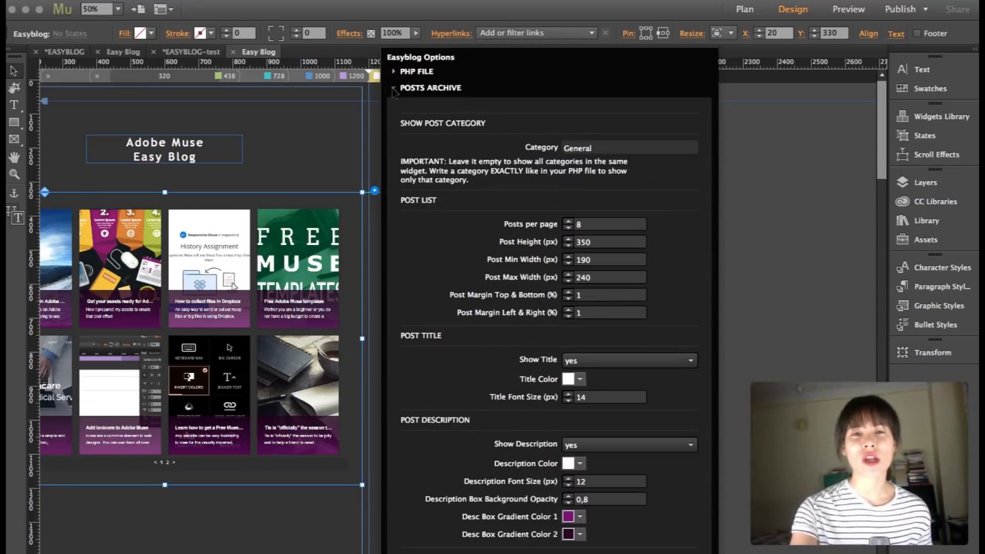
pyautogui.click(393, 89)
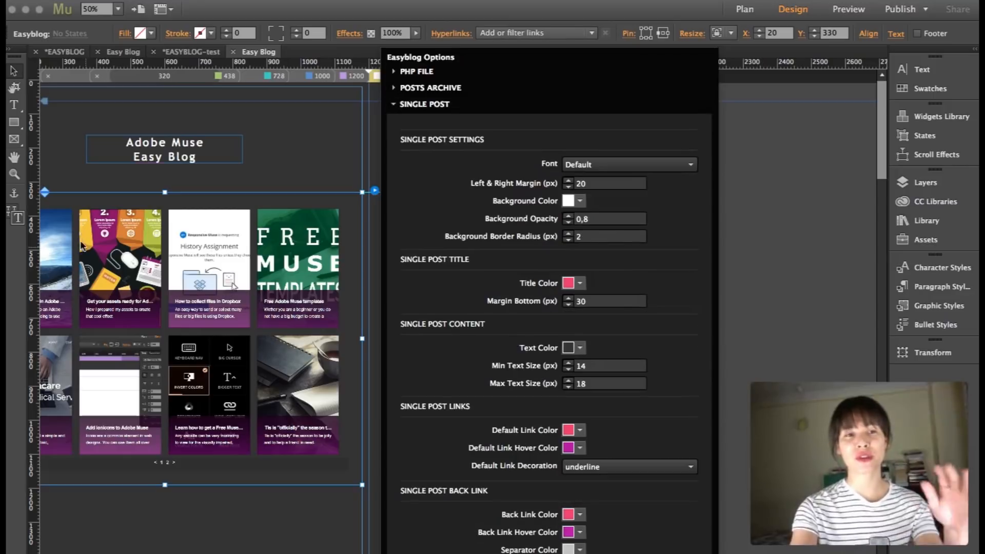
# Glance at the demo post list in Safari, and reopen the Easyblog widget's Single Post settings in Adobe Muse.
pyautogui.click(123, 551)
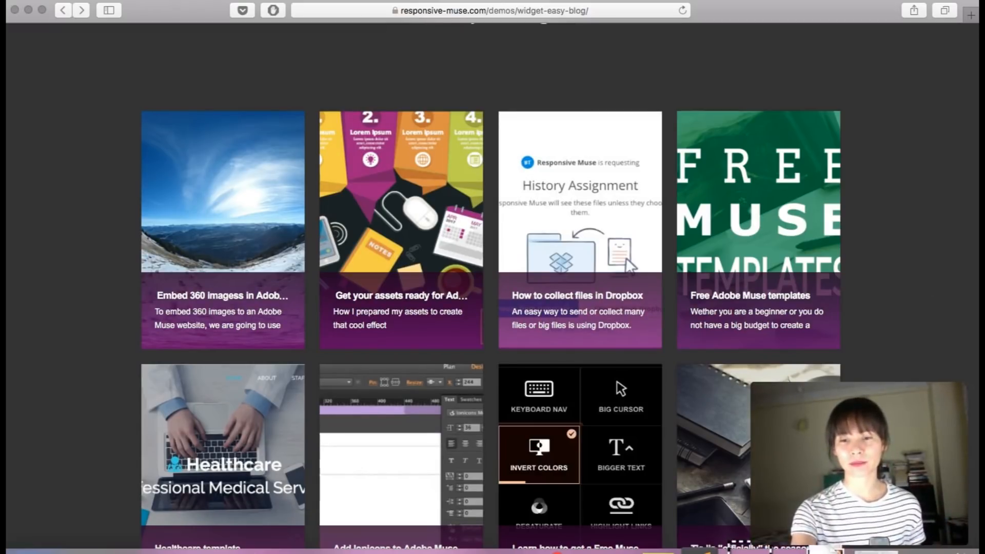
pyautogui.click(687, 548)
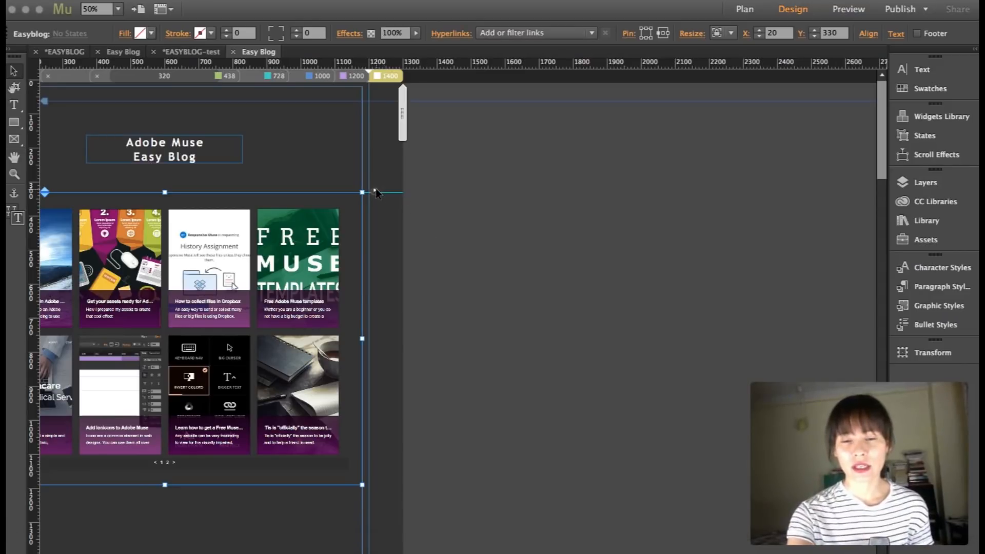
pyautogui.click(375, 192)
pyautogui.click(394, 73)
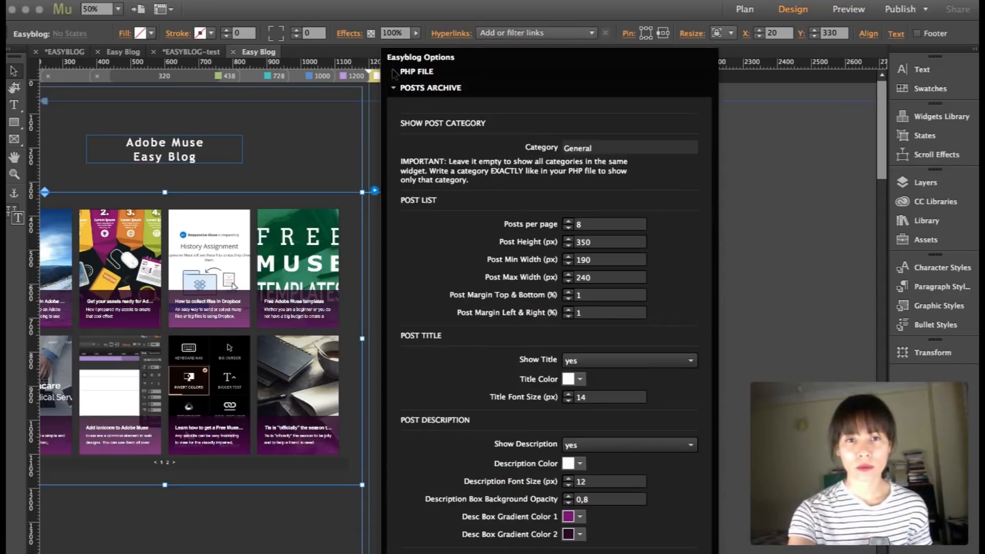
pyautogui.click(394, 88)
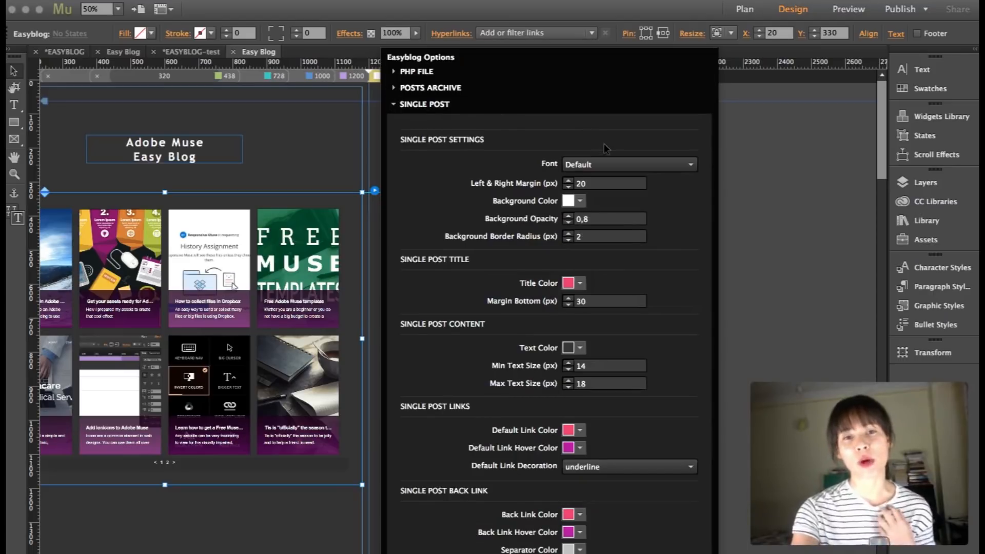
# Switch to Safari, look through the "Get your assets ready for Adobe Muse" post, and return to the post list.
pyautogui.click(128, 543)
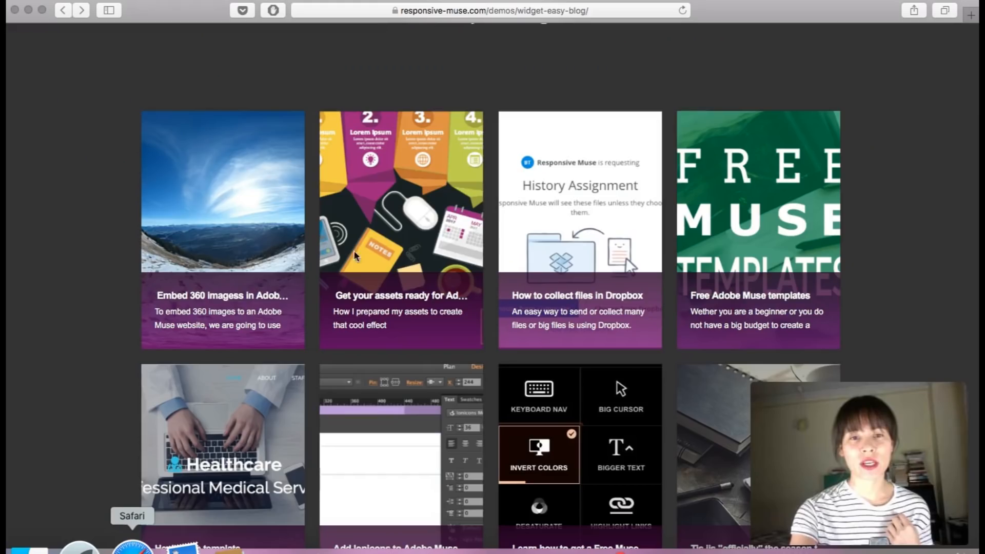
pyautogui.click(413, 249)
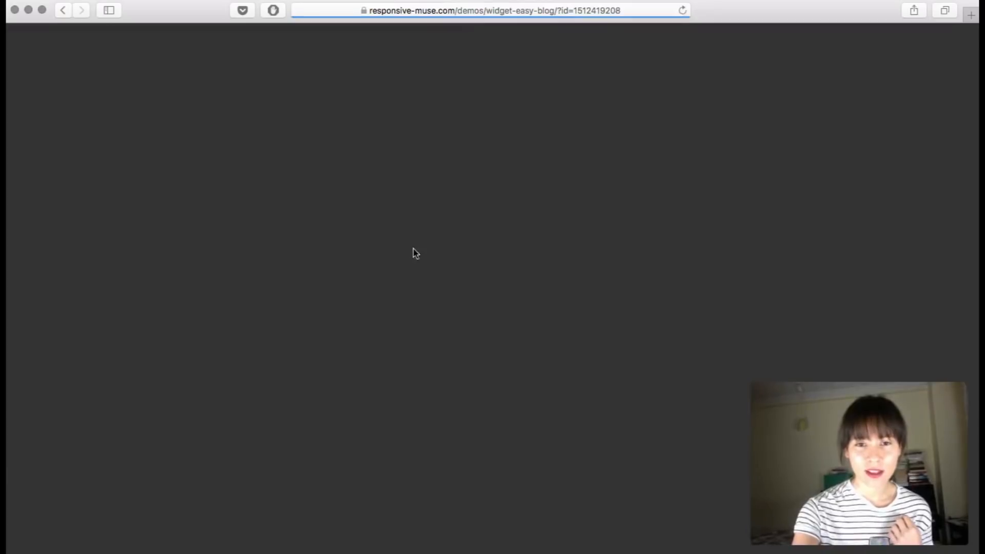
pyautogui.scroll(-10, 501, 307)
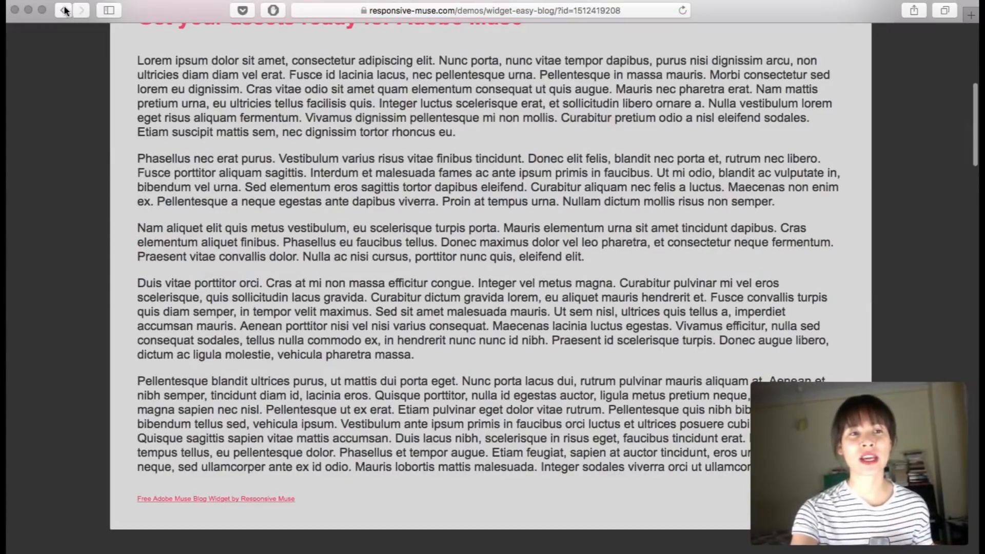
pyautogui.click(64, 10)
# Open the "Embed 360 images in Adobe Muse" post and look through its text, video and images.
pyautogui.click(237, 198)
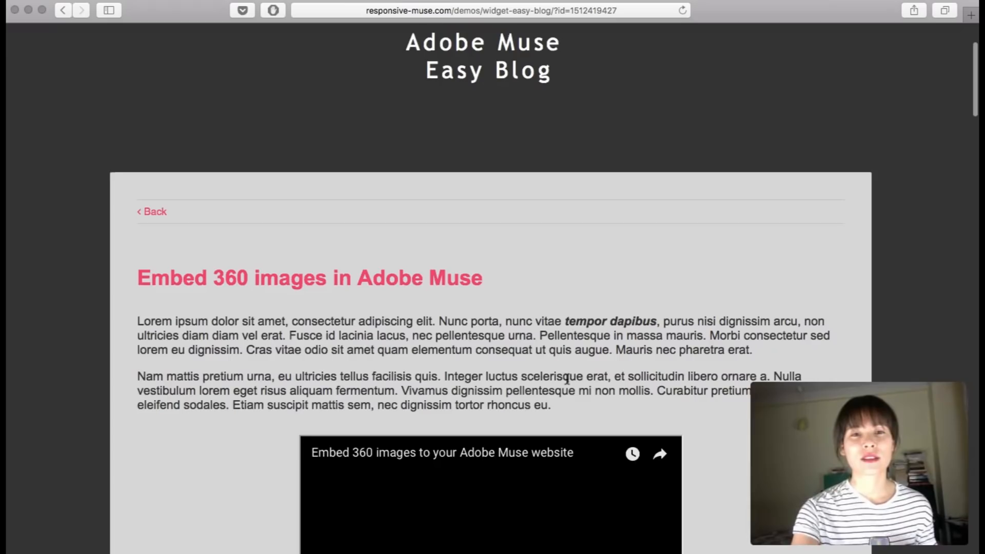
pyautogui.scroll(-2, 568, 377)
pyautogui.scroll(-10, 568, 377)
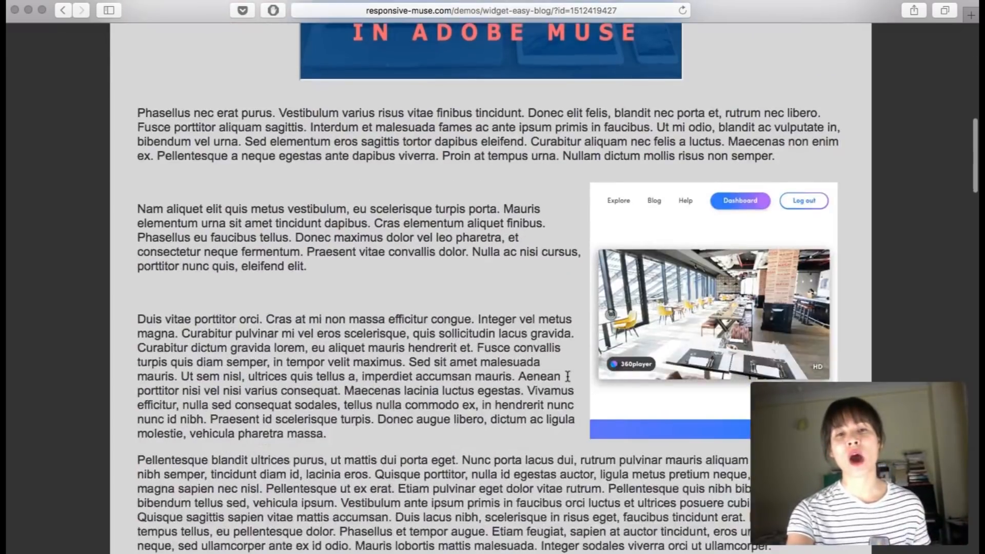
pyautogui.scroll(-8, 568, 377)
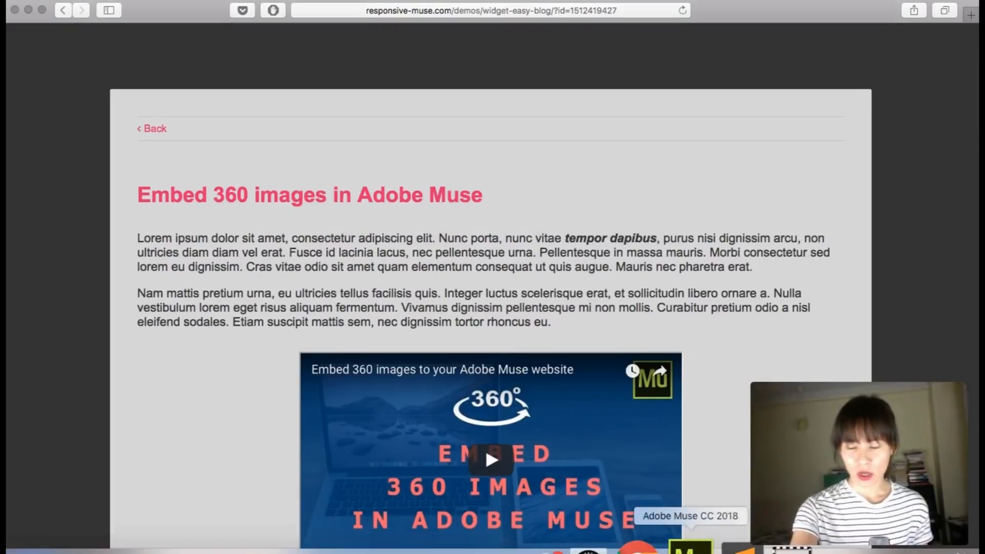
# Return to Adobe Muse and bring up the Single Post settings in the Easyblog widget's options.
pyautogui.click(682, 544)
pyautogui.click(379, 190)
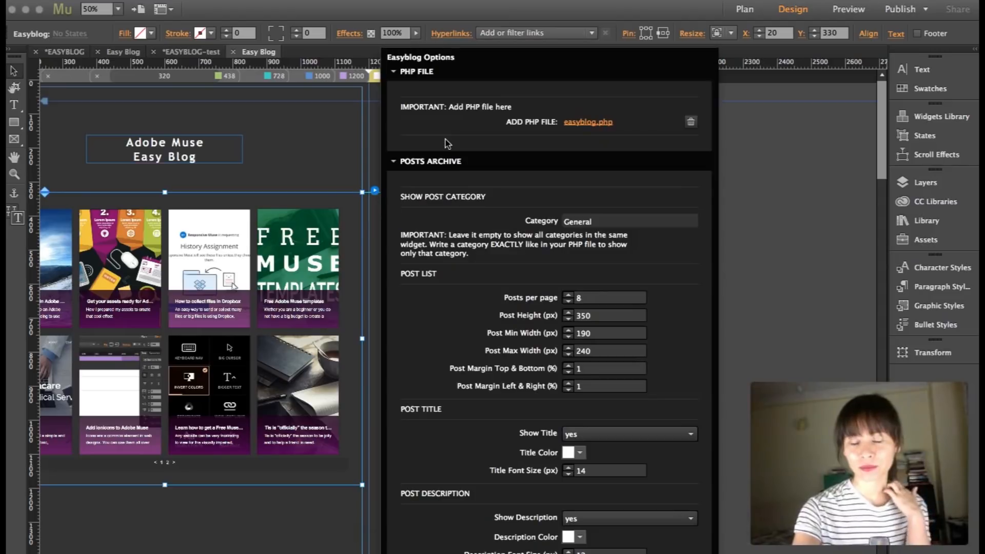
pyautogui.click(394, 73)
pyautogui.click(393, 88)
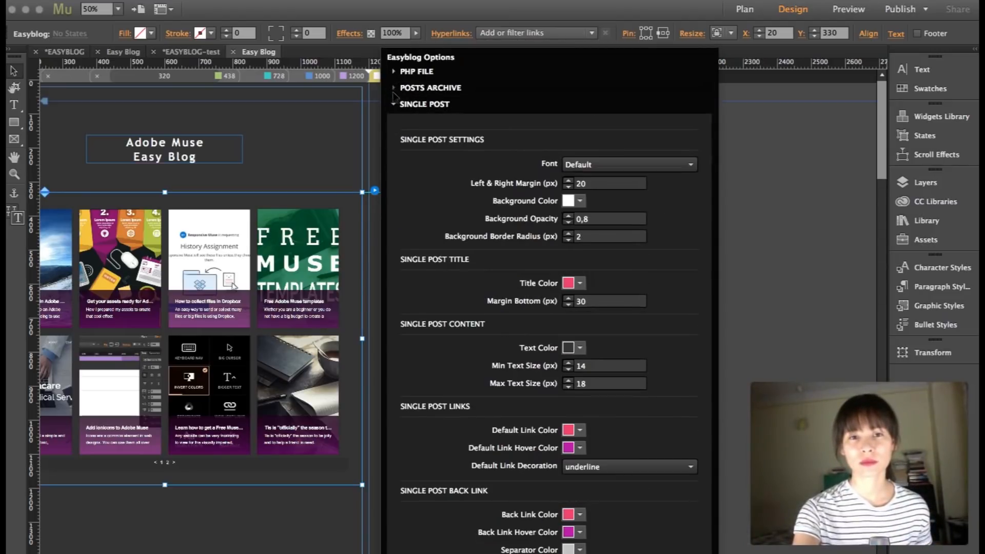
# Review the Single Post font and link decoration choices, and check the Back link on the demo post in Safari before returning to Muse.
pyautogui.click(618, 164)
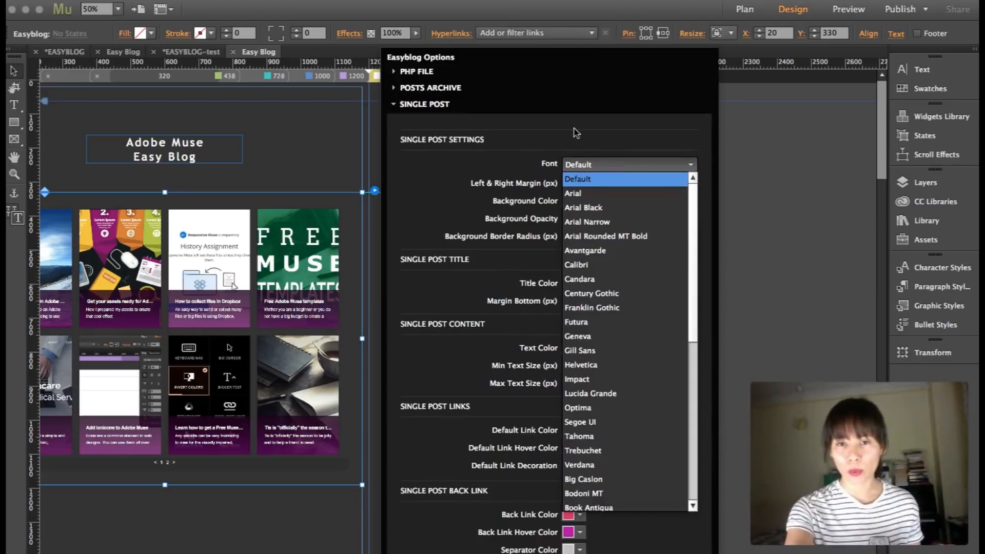
pyautogui.click(624, 179)
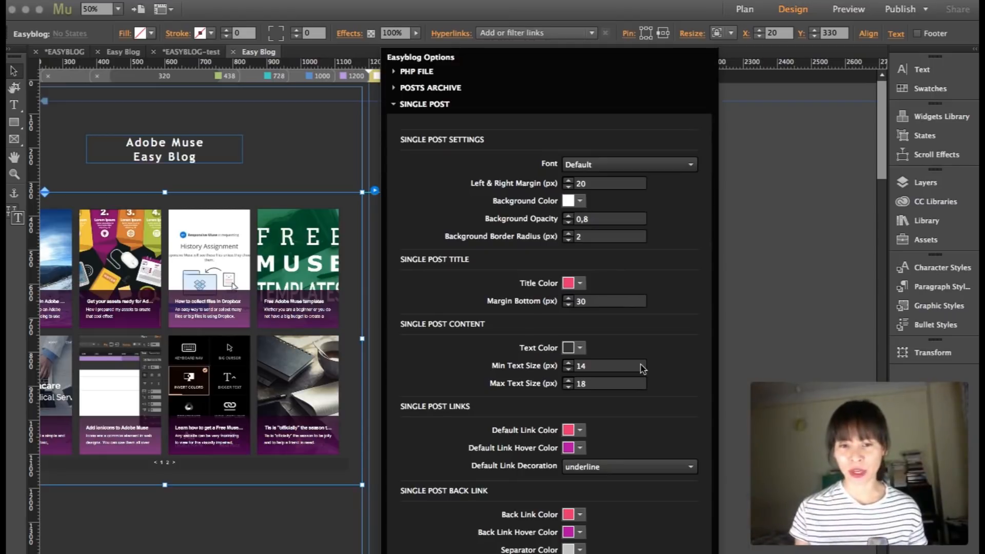
pyautogui.click(617, 467)
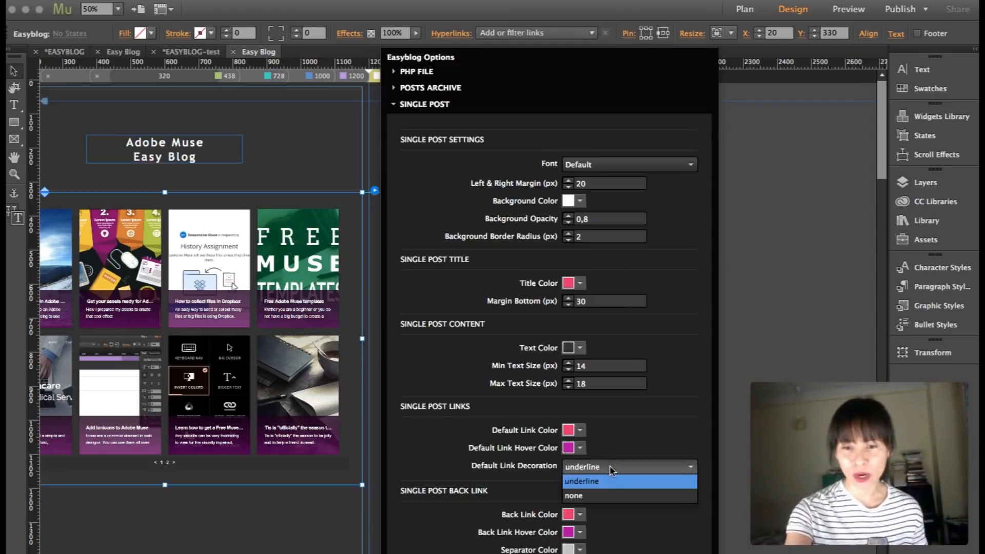
pyautogui.click(523, 486)
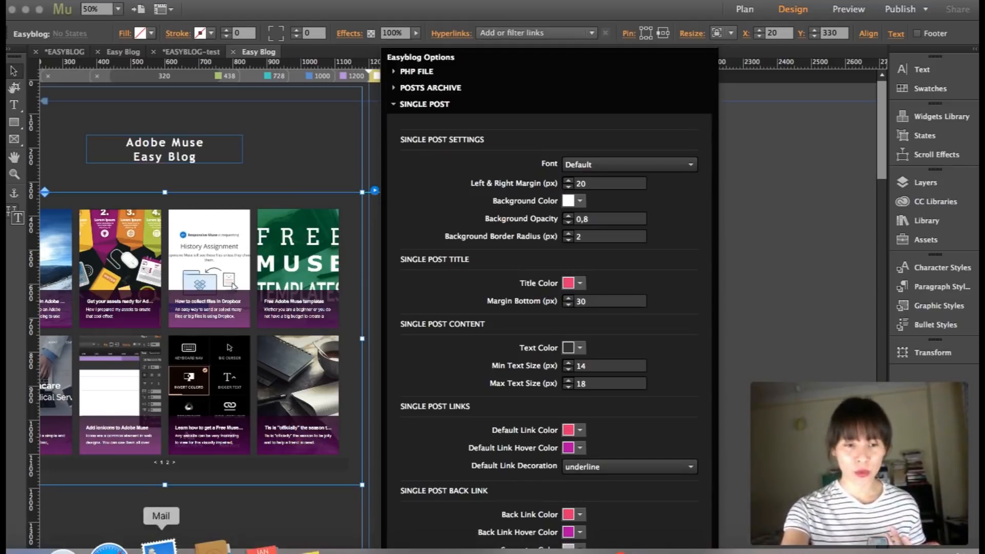
pyautogui.click(121, 544)
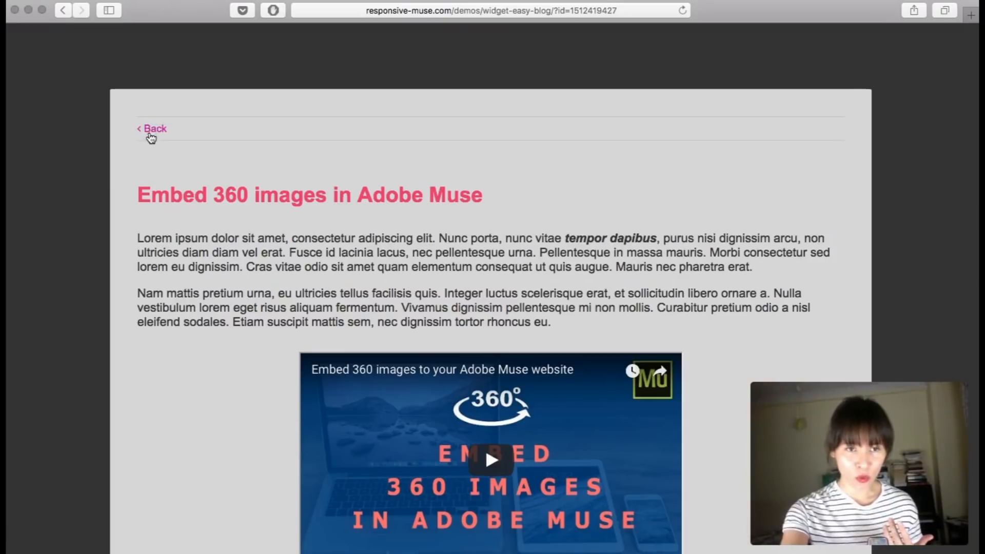
pyautogui.click(687, 548)
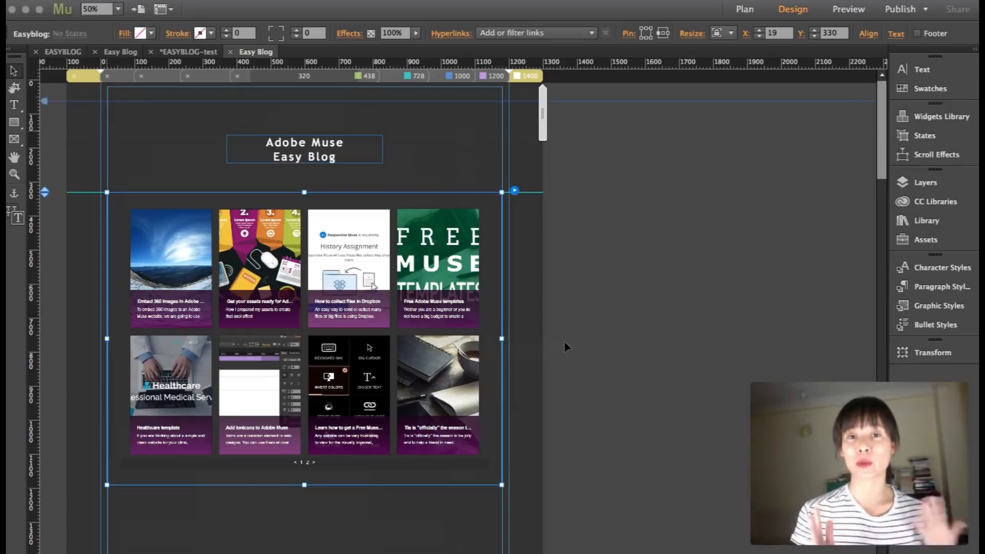
# Try narrowing the Easyblog widget on the page, and undo the resize.
pyautogui.moveTo(501, 338); pyautogui.dragTo(465, 339)
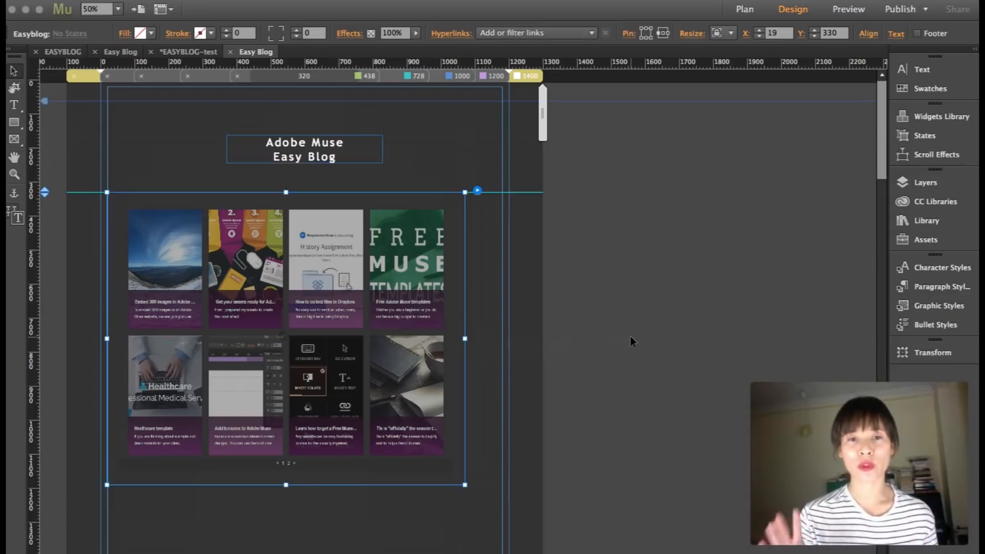
pyautogui.scroll(-2, 631, 337)
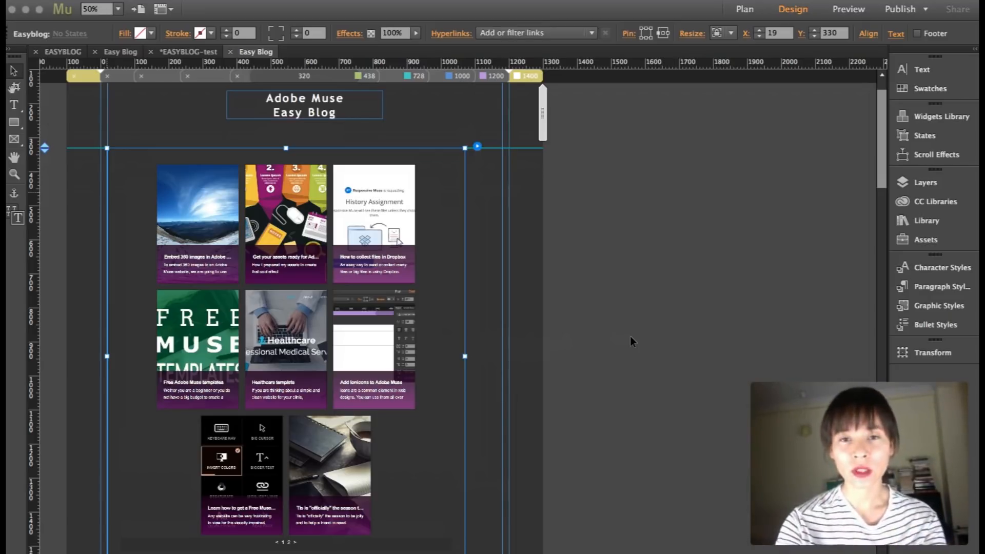
pyautogui.press('super+z')
pyautogui.click(573, 322)
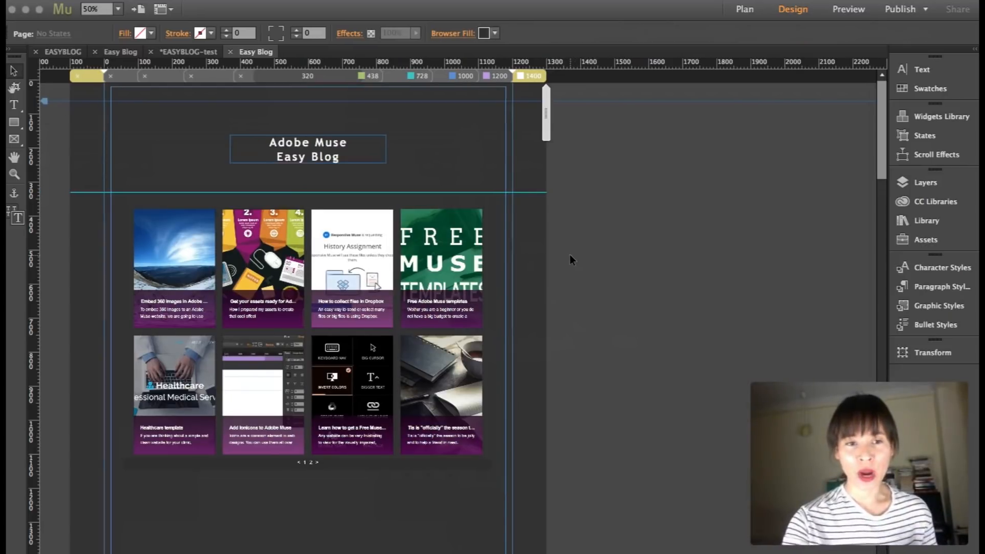
# Hide the 1400 breakpoint's Easyblog widget in all other breakpoints.
pyautogui.hscroll(-3, 570, 254)
pyautogui.scroll(-1, 570, 254)
pyautogui.scroll(-1, 569, 254)
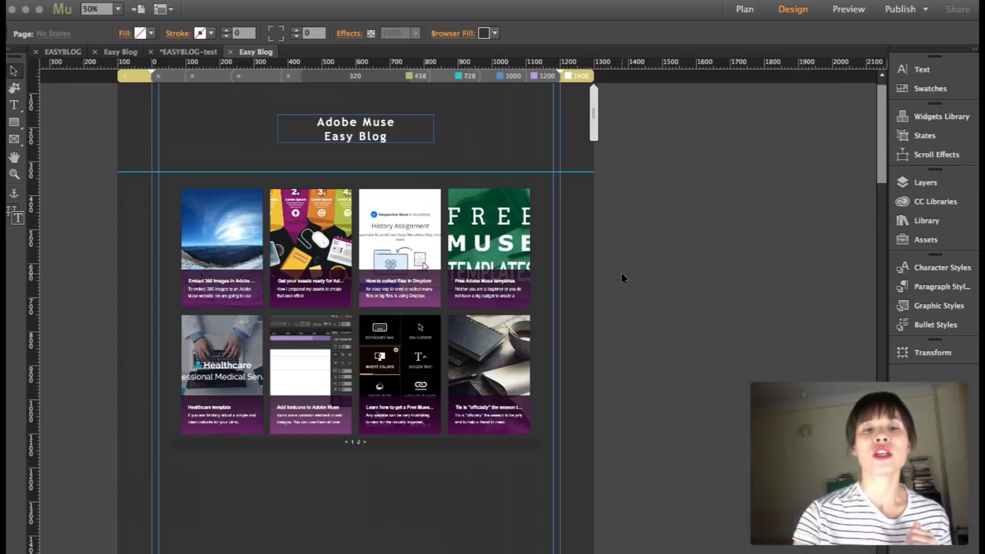
pyautogui.click(488, 257)
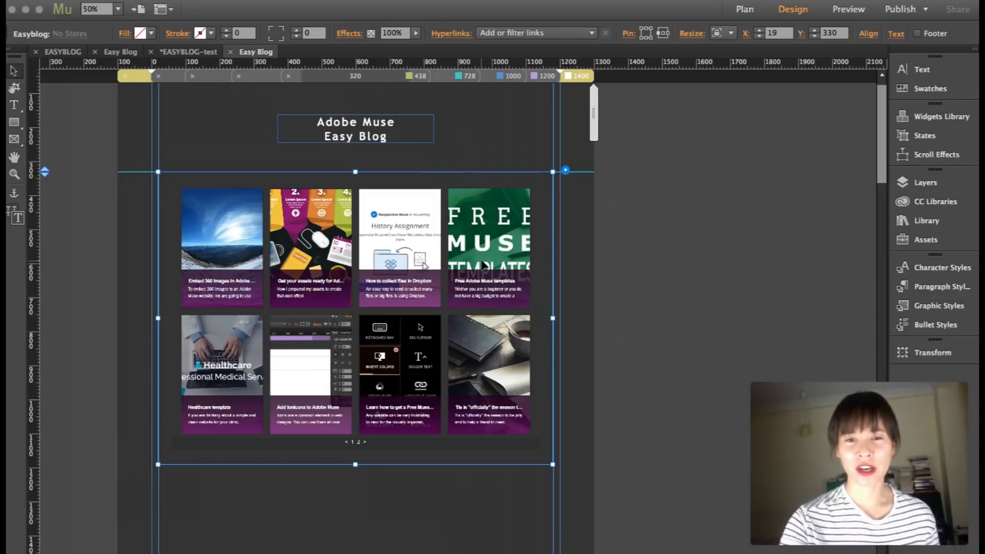
pyautogui.rightClick(484, 265)
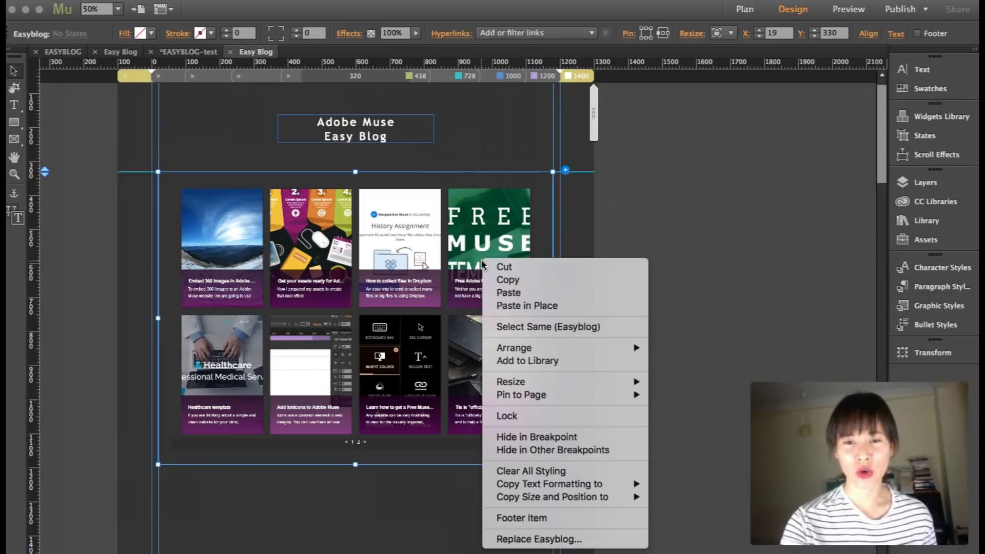
pyautogui.click(552, 449)
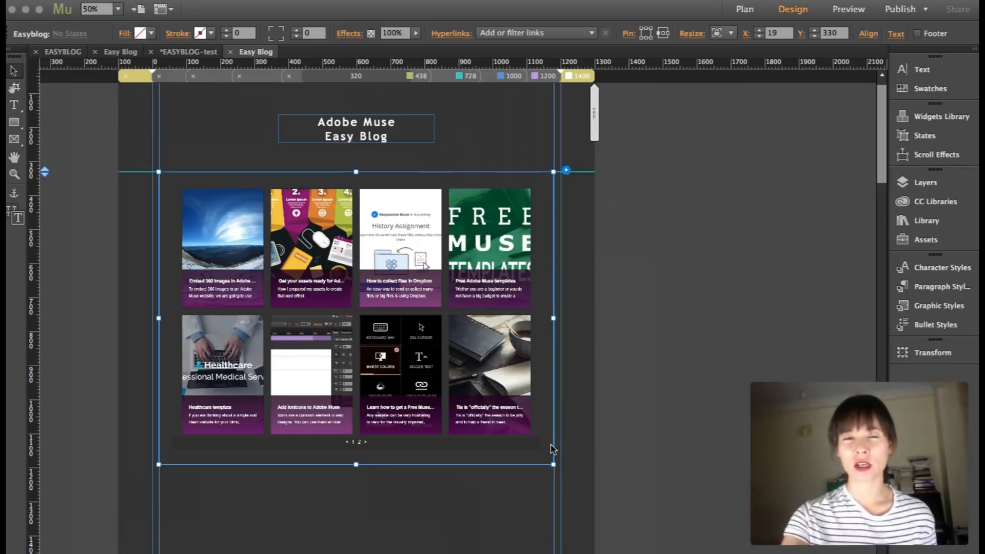
# Paste an Easyblog widget copy in the 1200 breakpoint, place it at X 20, Y 330 and fit its width to the column guides.
pyautogui.click(550, 75)
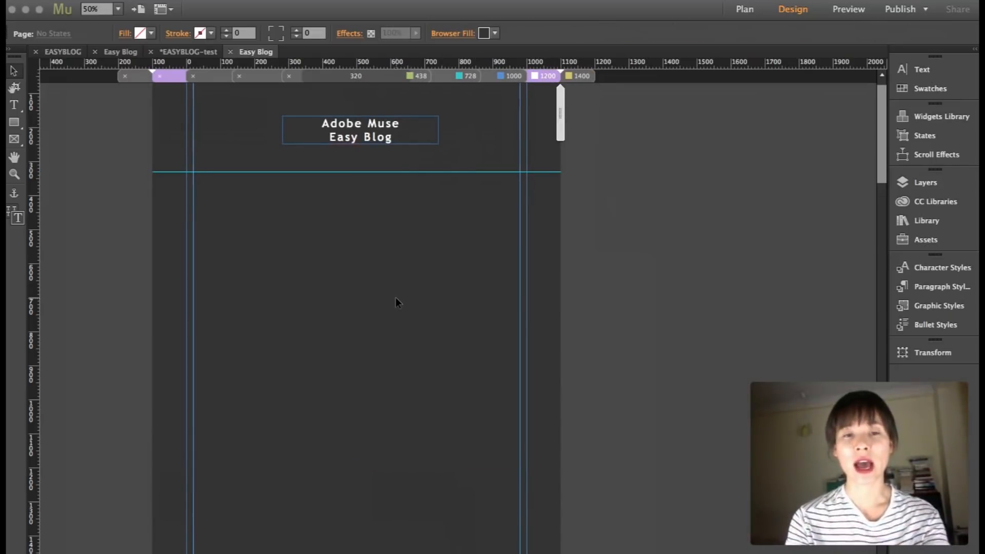
pyautogui.press('super+v')
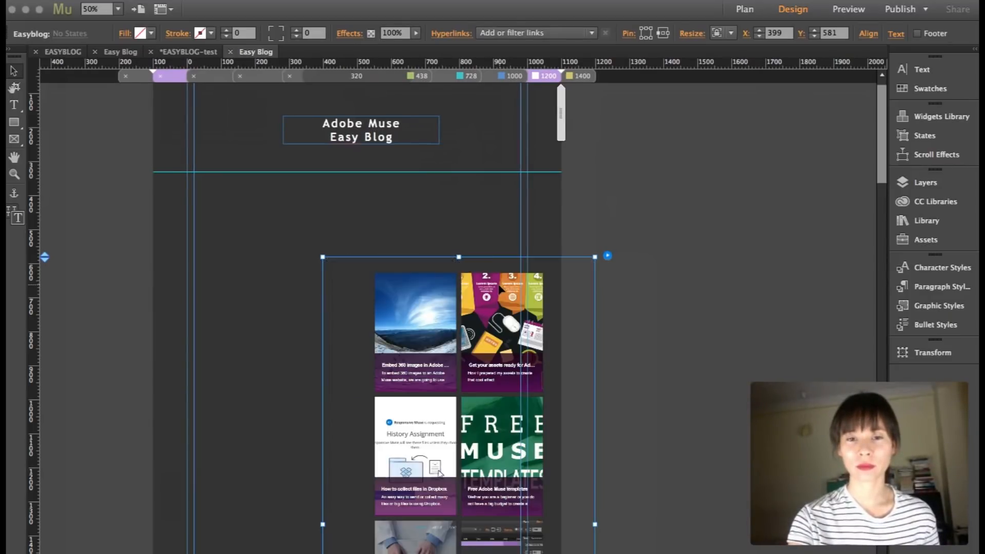
pyautogui.moveTo(468, 271); pyautogui.dragTo(372, 202)
pyautogui.moveTo(477, 439); pyautogui.dragTo(521, 438)
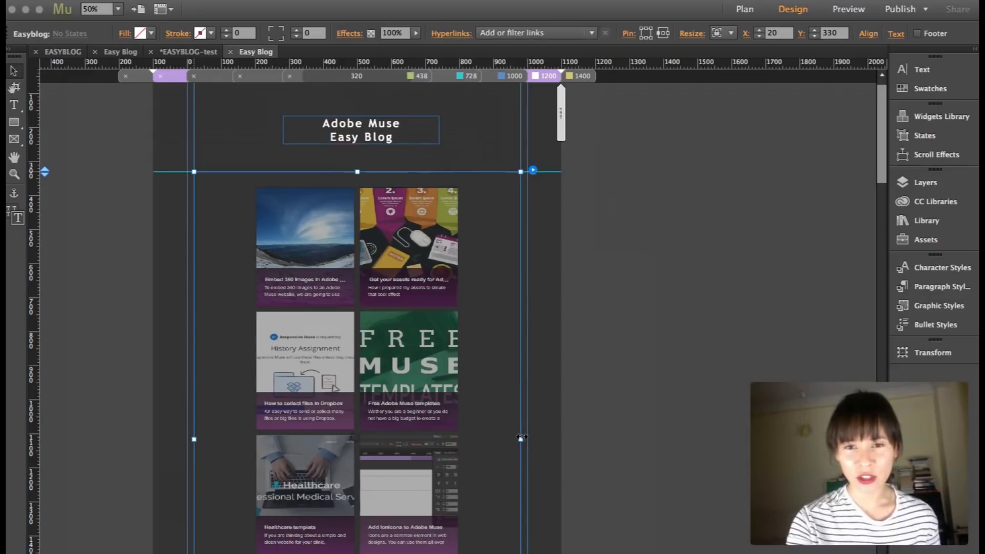
# Set the 1200 breakpoint's Easyblog widget to 9 posts per page and check the resulting post grid.
pyautogui.click(533, 170)
pyautogui.click(751, 297)
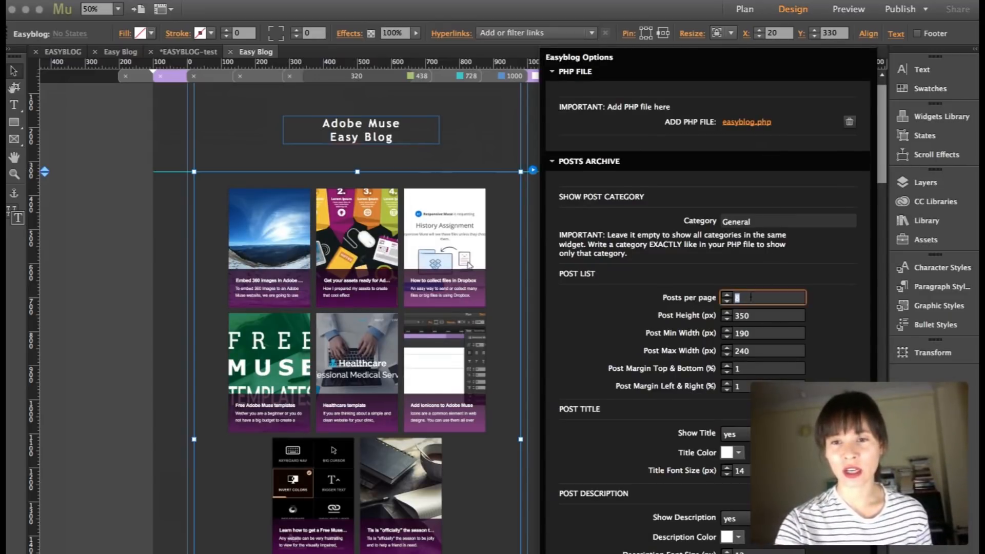
pyautogui.write('6')
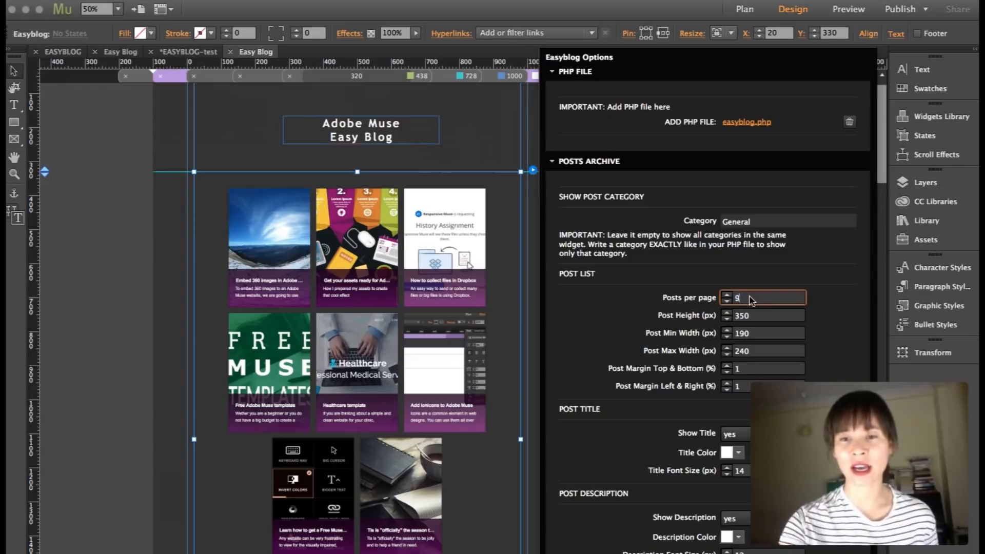
pyautogui.click(104, 161)
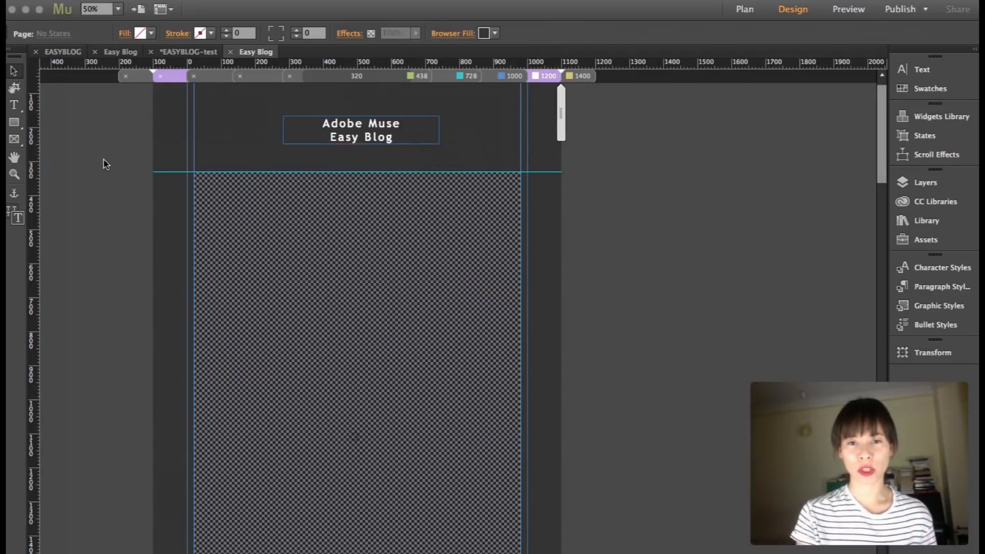
pyautogui.scroll(-3, 104, 195)
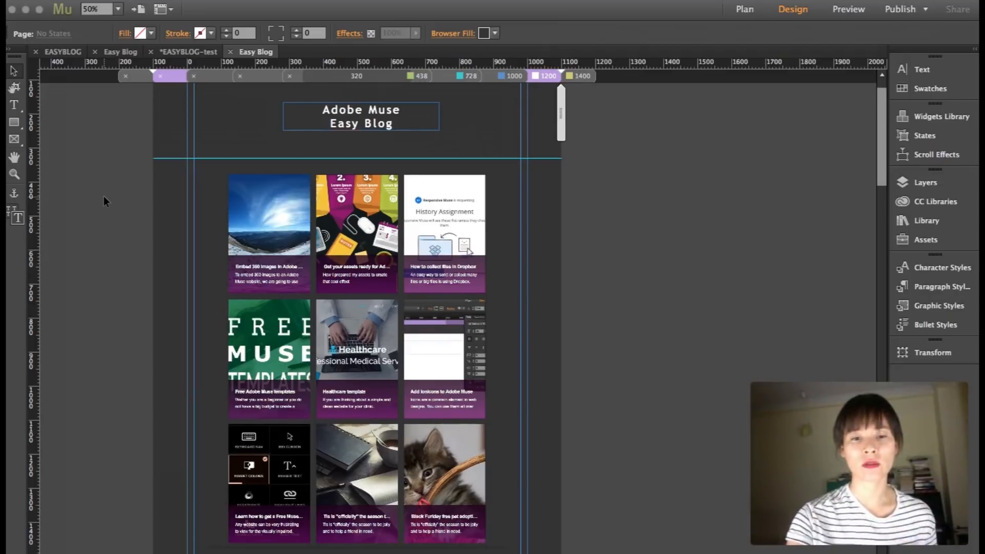
# Hide the 1200 breakpoint's Easyblog widget in the other breakpoints.
pyautogui.click(396, 226)
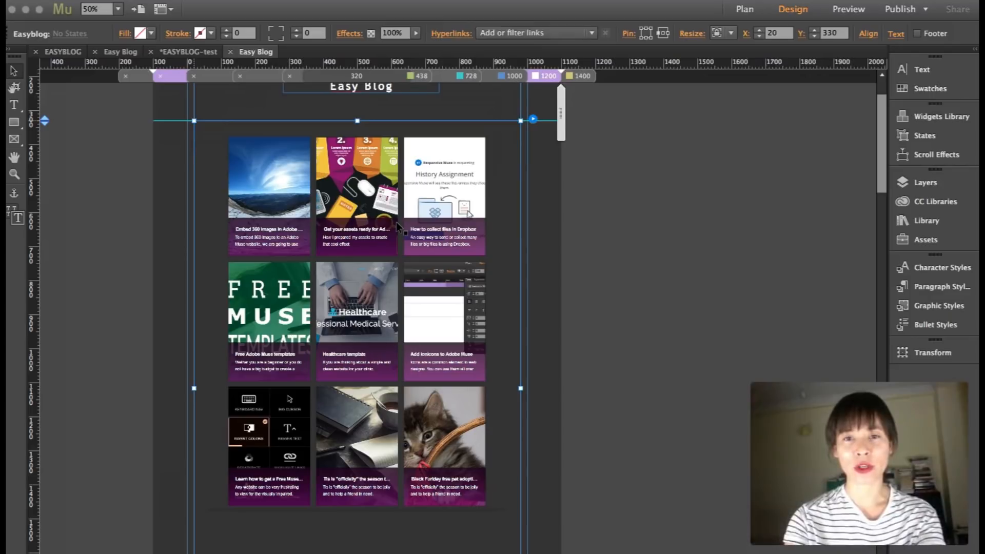
pyautogui.rightClick(405, 210)
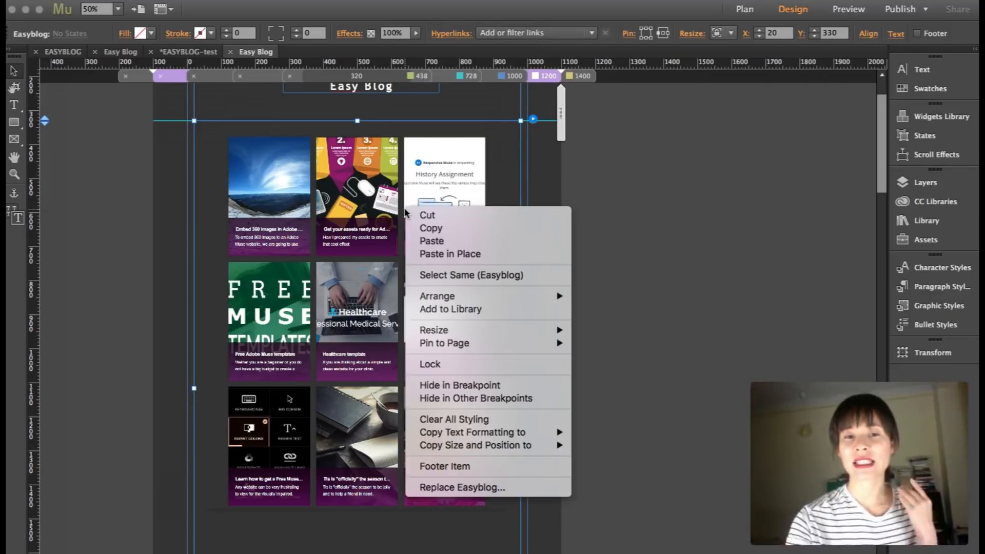
pyautogui.click(503, 402)
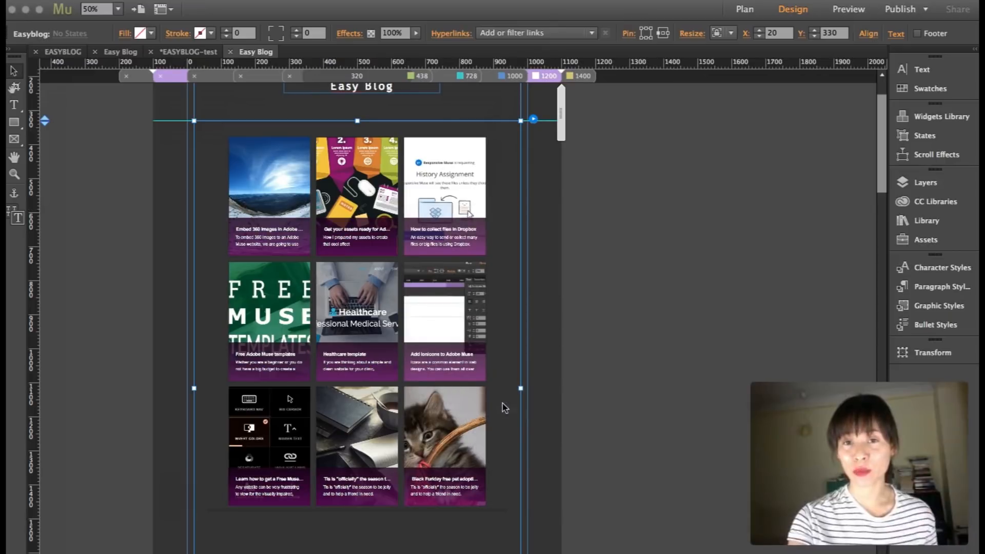
# Paste an Easyblog widget copy in the 1000 breakpoint, place it at X 20, Y 330 and fit its width to the column guides.
pyautogui.click(504, 76)
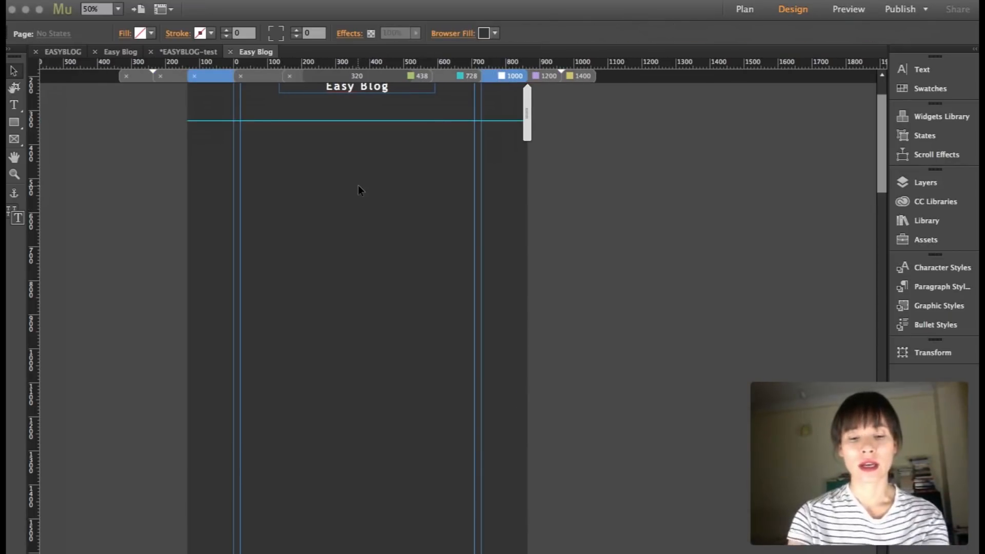
pyautogui.press('super+v')
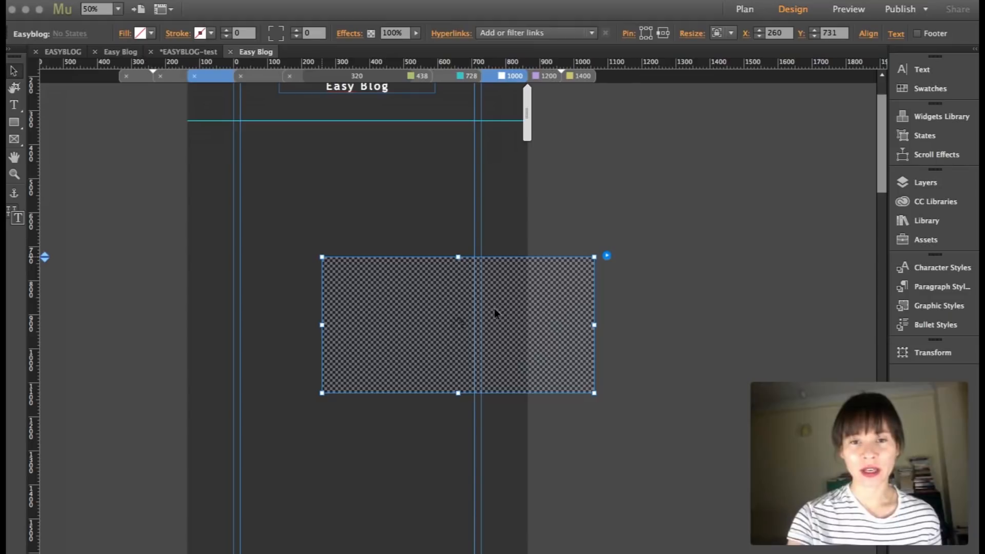
pyautogui.moveTo(426, 241); pyautogui.dragTo(412, 183)
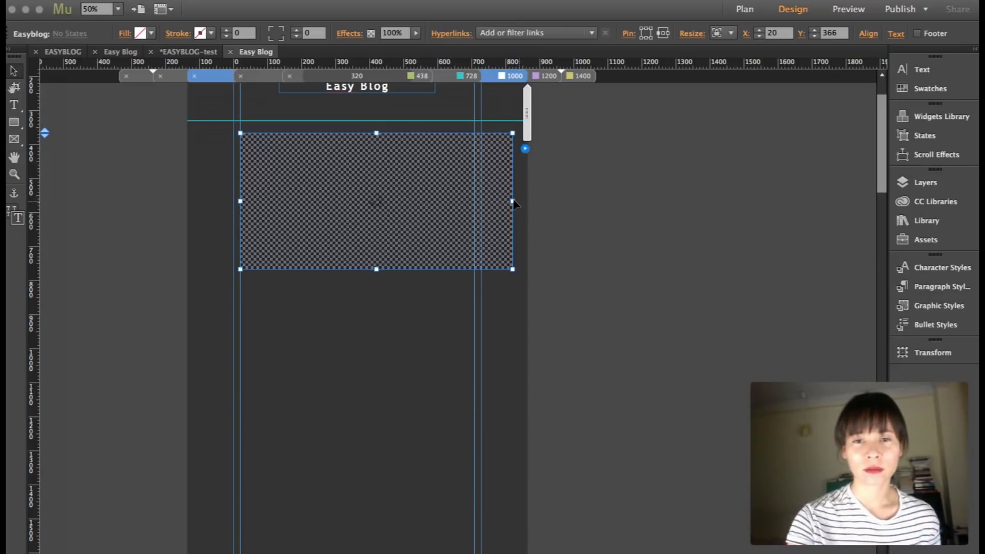
pyautogui.moveTo(514, 203); pyautogui.dragTo(476, 187)
pyautogui.moveTo(201, 445); pyautogui.dragTo(240, 433)
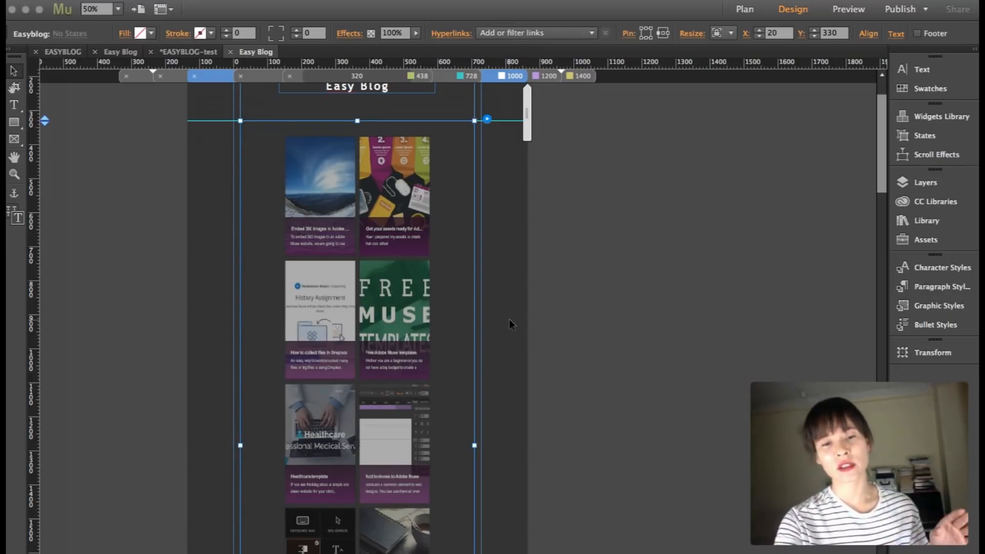
# Set the 1000 breakpoint's Easyblog widget to 8 posts per page and check the two-column post list.
pyautogui.scroll(-3, 509, 324)
pyautogui.scroll(-1, 509, 324)
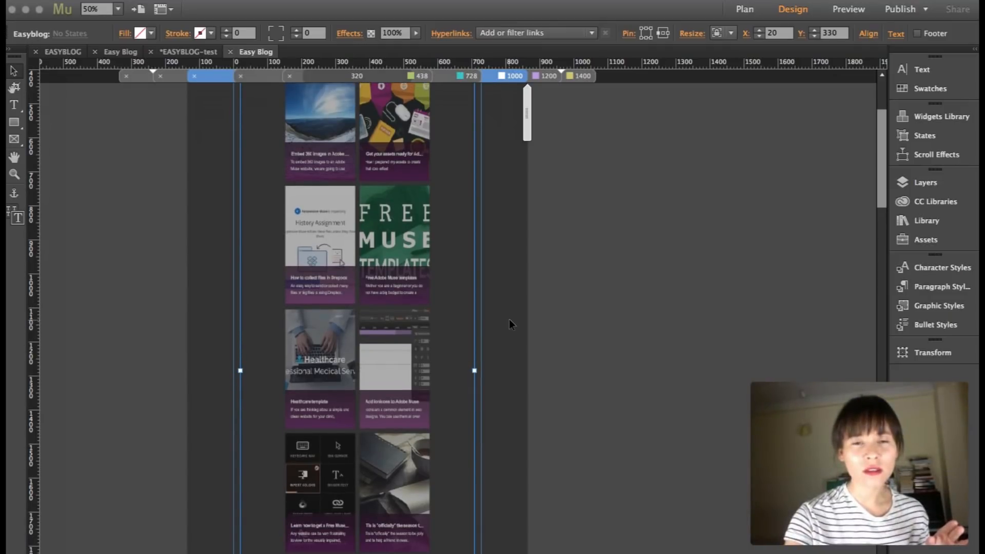
pyautogui.scroll(5, 509, 319)
pyautogui.scroll(-15, 509, 325)
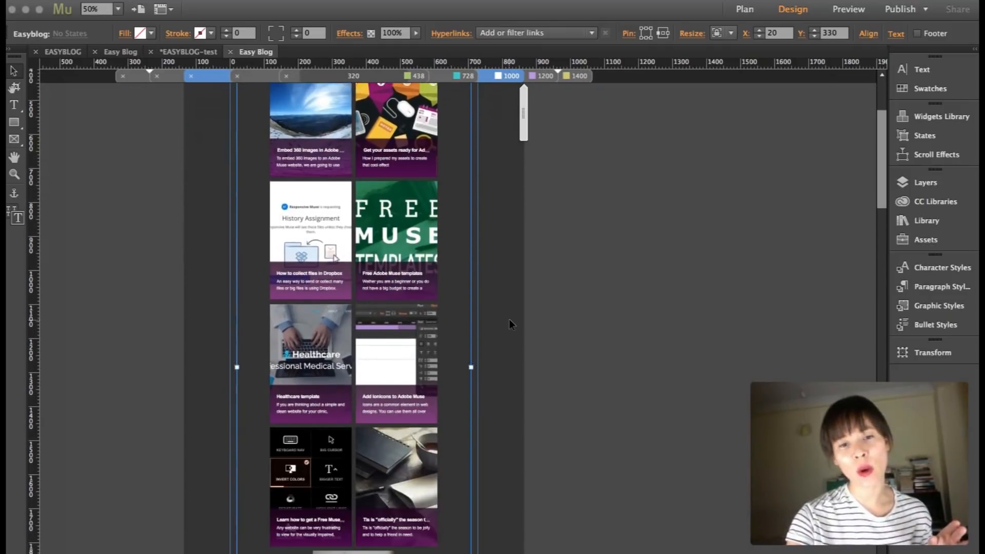
pyautogui.scroll(17, 509, 319)
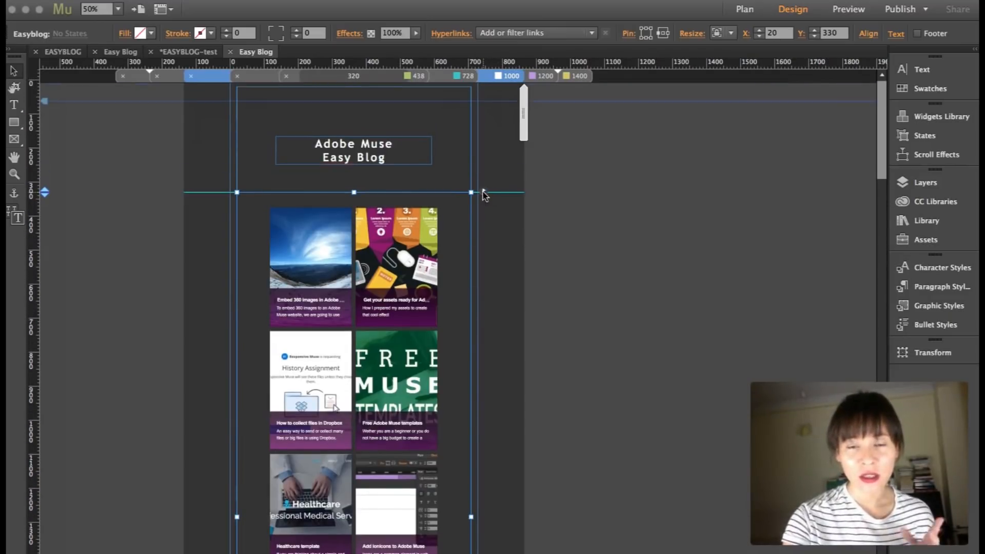
pyautogui.click(483, 191)
pyautogui.click(712, 297)
pyautogui.write('8')
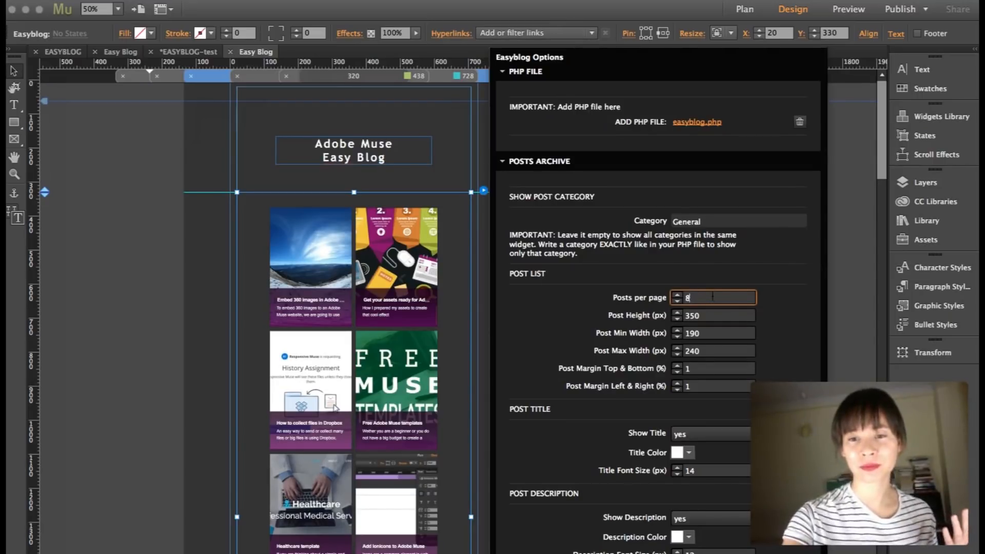
pyautogui.press('Return')
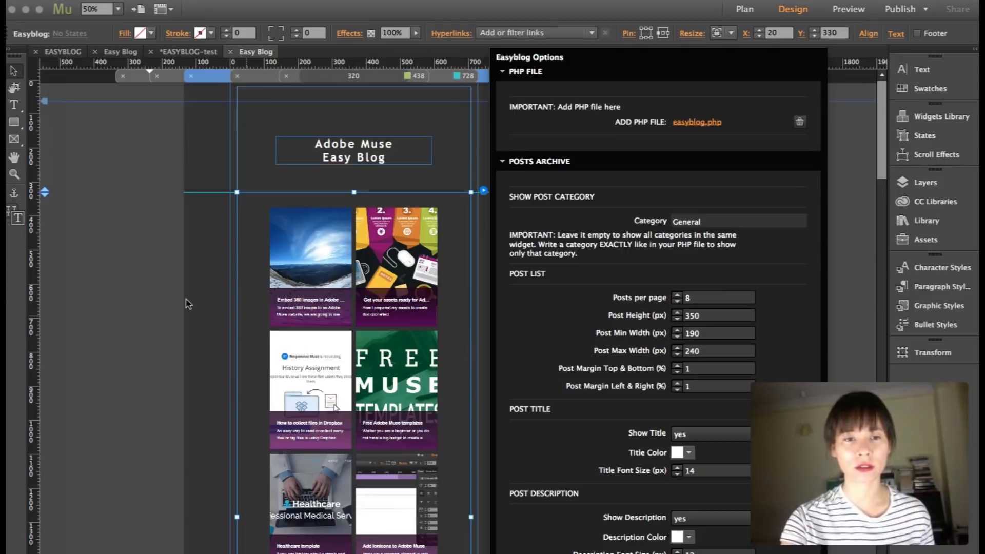
pyautogui.click(199, 394)
pyautogui.scroll(-8, 200, 394)
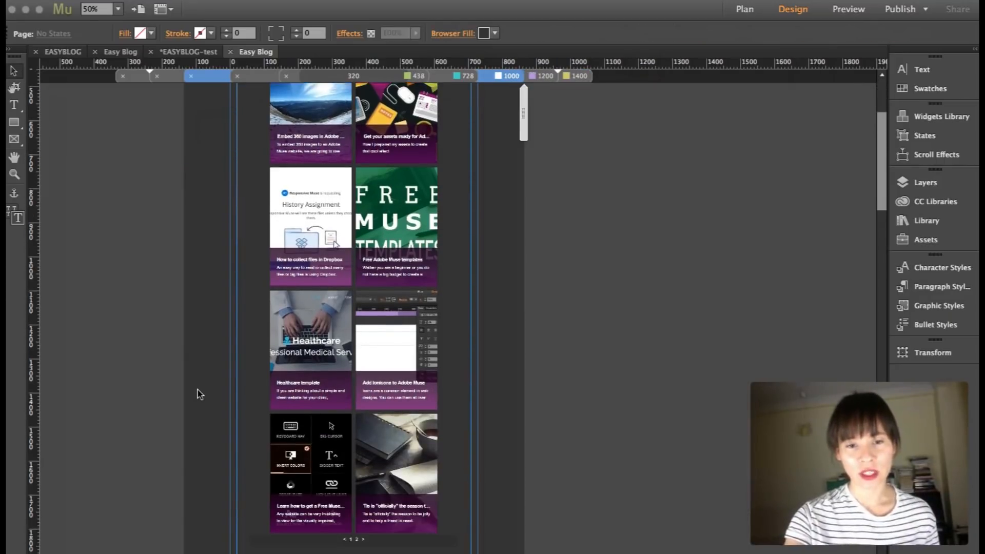
pyautogui.scroll(8, 198, 392)
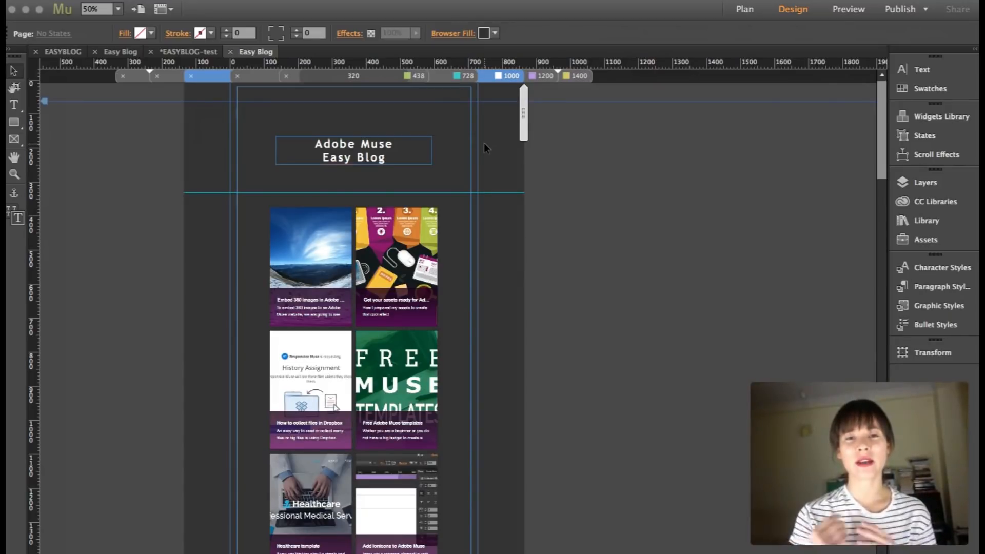
# Check the 728 and 1000 breakpoints, and hide the overlapping Easyblog copy at X 30, Y 340 in the 1200 breakpoint.
pyautogui.click(458, 77)
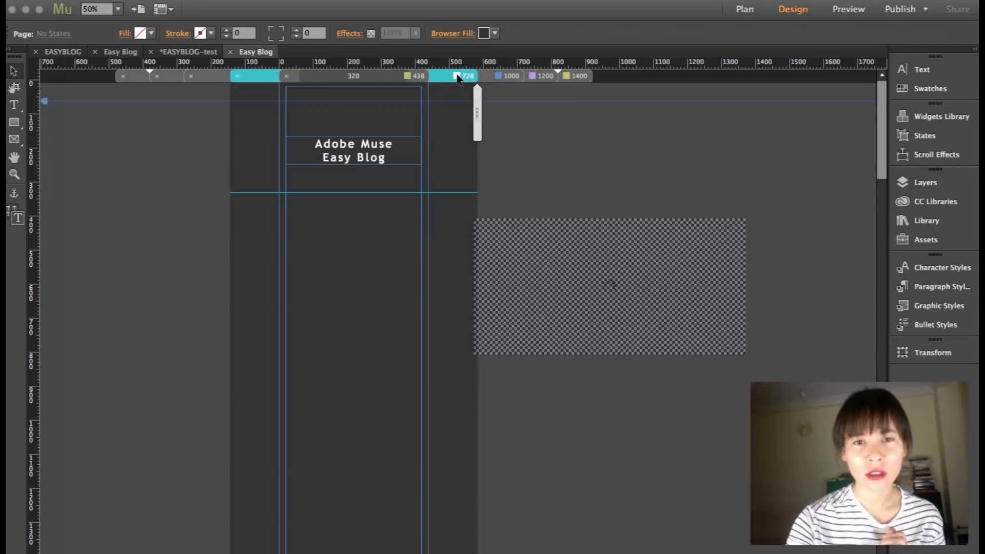
pyautogui.click(511, 76)
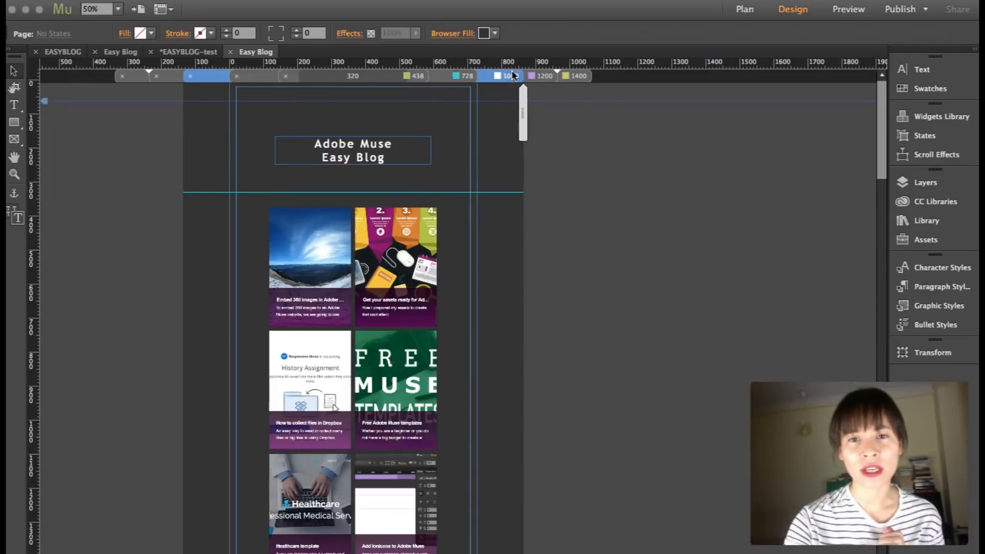
pyautogui.click(545, 76)
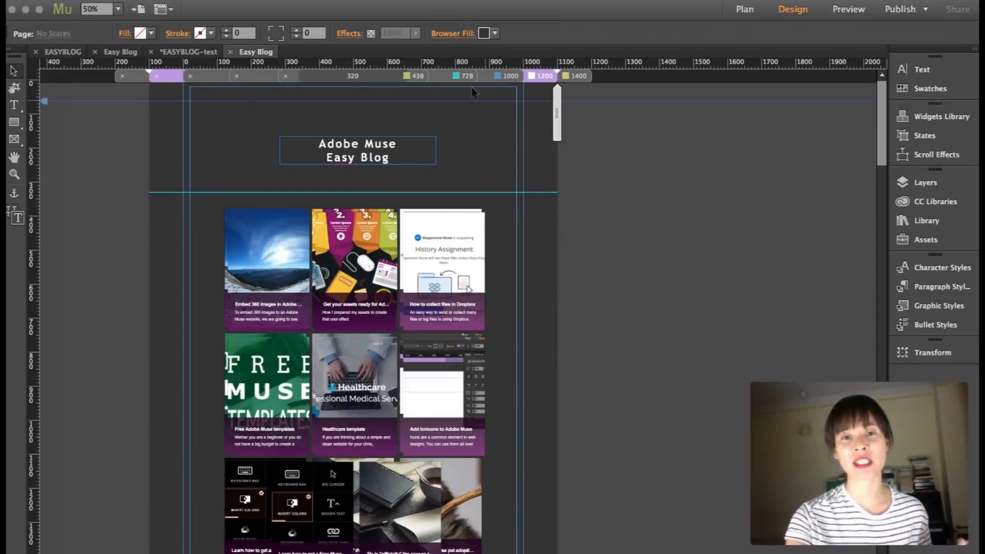
pyautogui.click(420, 321)
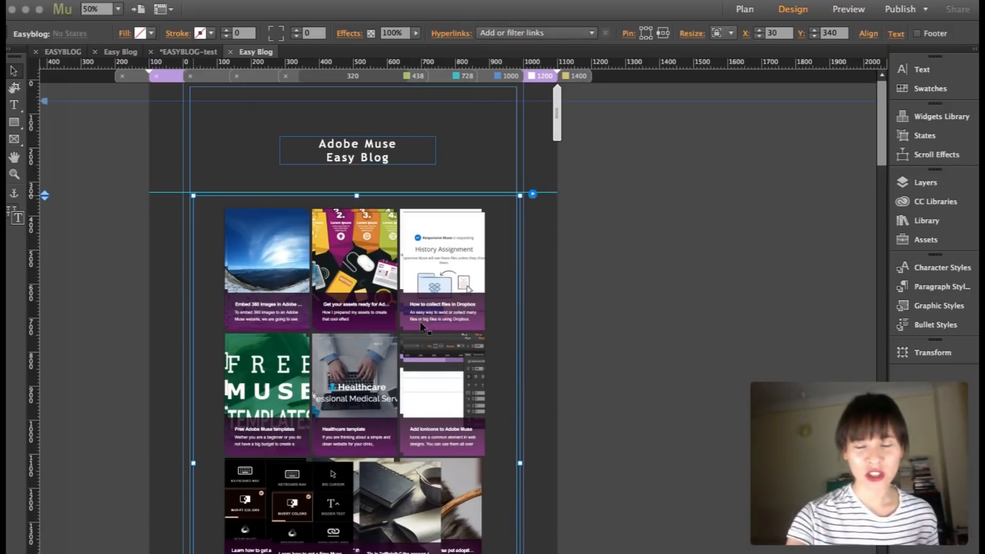
pyautogui.rightClick(422, 275)
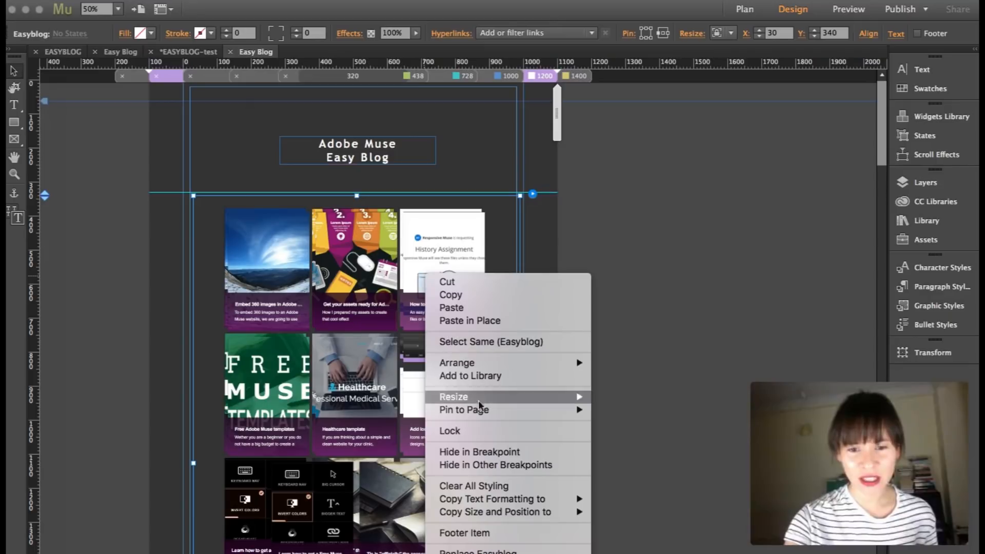
pyautogui.click(485, 452)
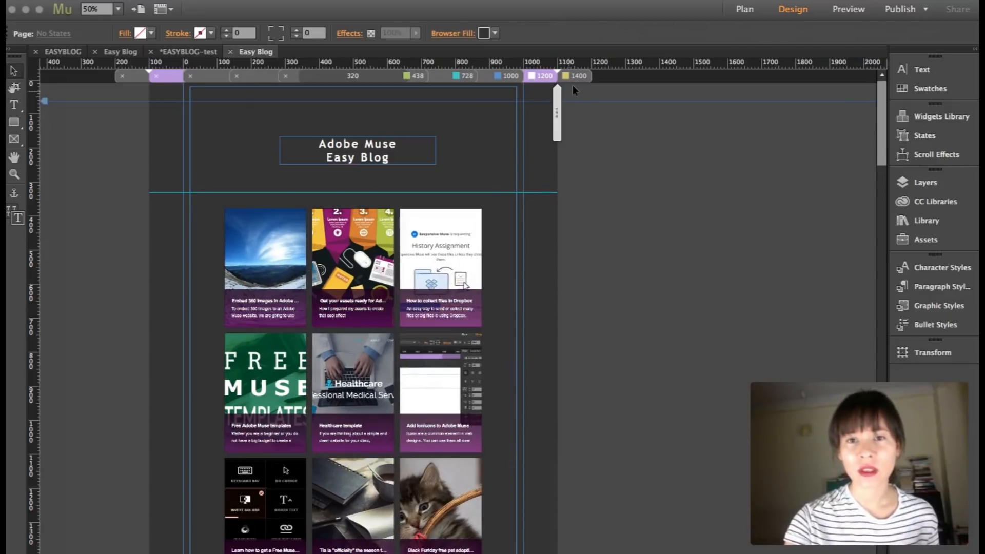
# Hide the overlapping Easyblog copy at X 39, Y 350 in the 1400 breakpoint, and return to the 1000 breakpoint.
pyautogui.click(579, 77)
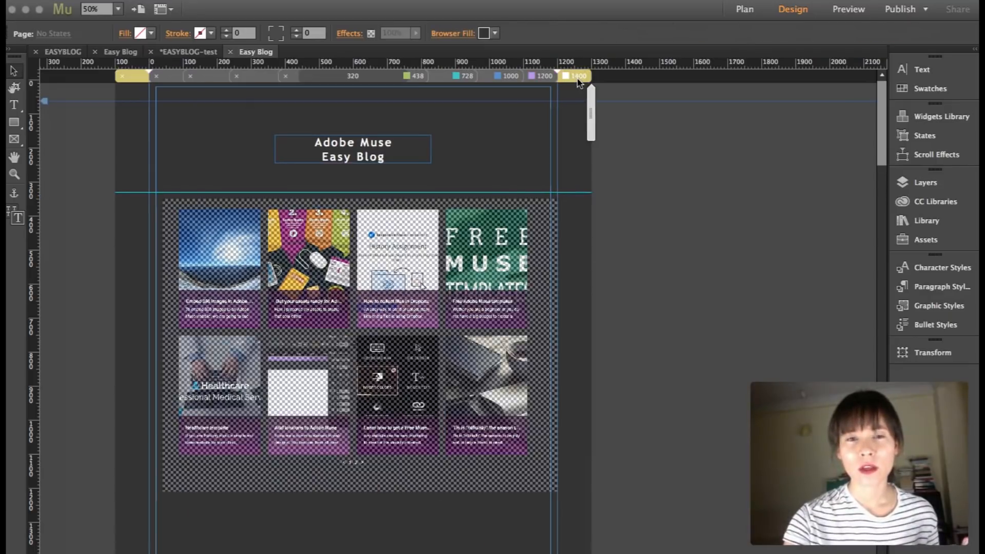
pyautogui.click(367, 330)
pyautogui.rightClick(368, 330)
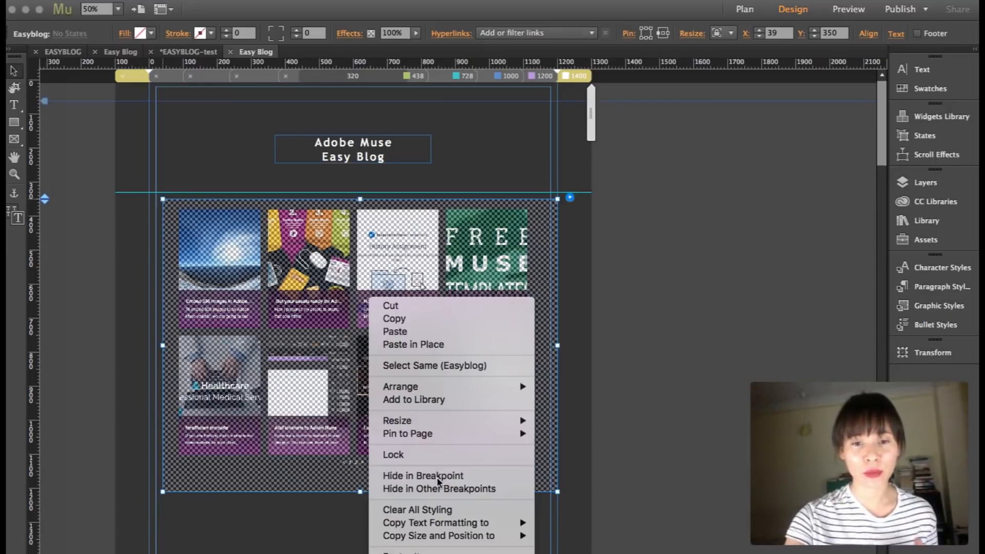
pyautogui.click(458, 477)
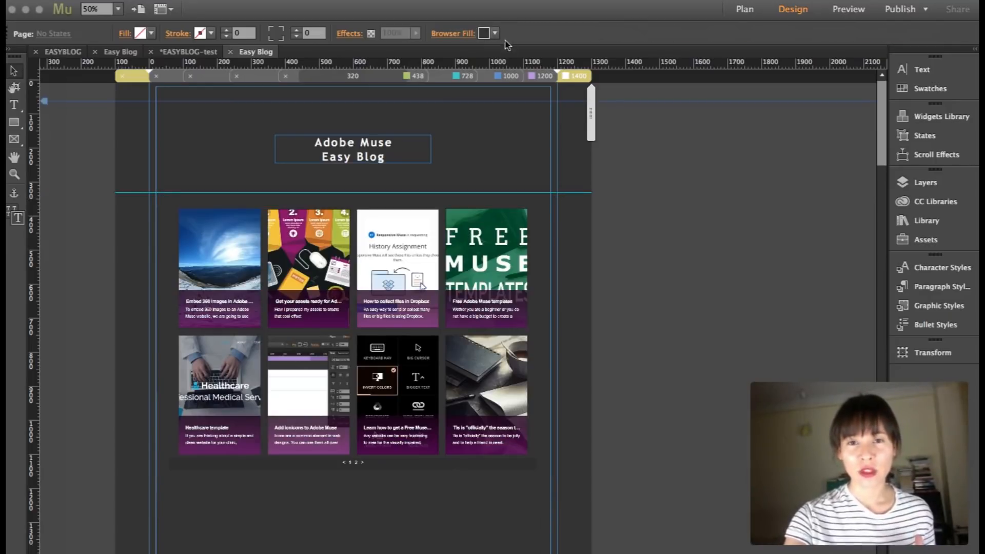
pyautogui.click(500, 77)
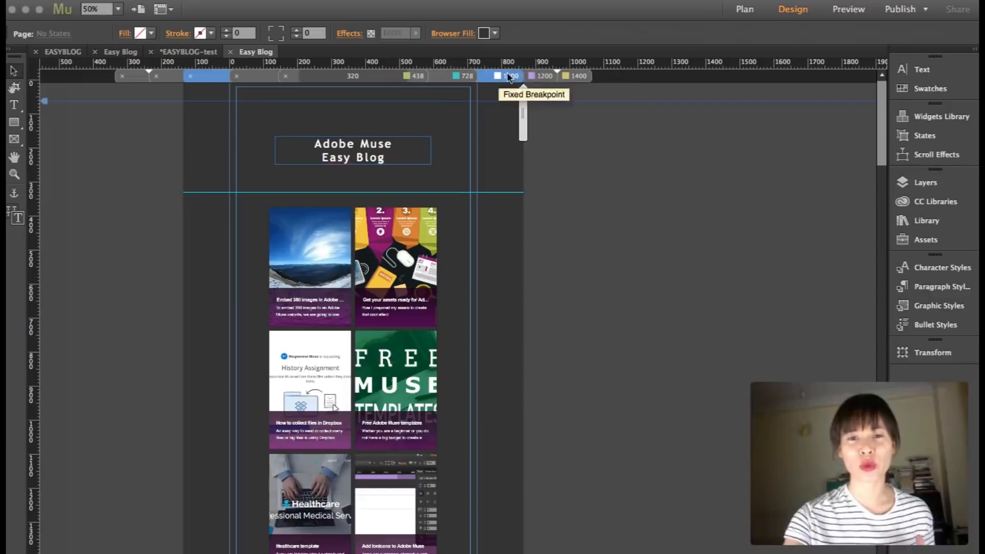
# Compare the Easyblog post layouts in the 1400, 1200 and 1000 breakpoints.
pyautogui.click(577, 76)
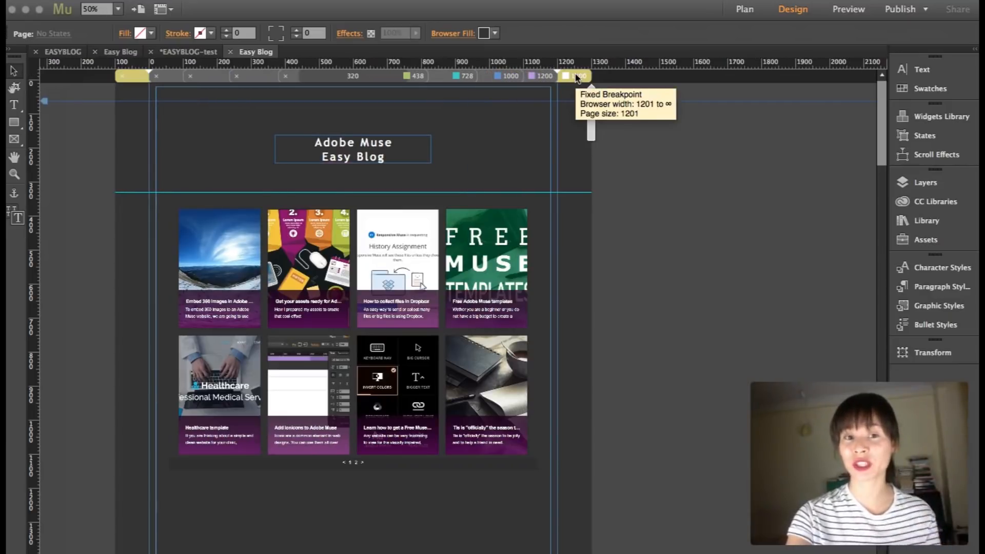
pyautogui.click(544, 76)
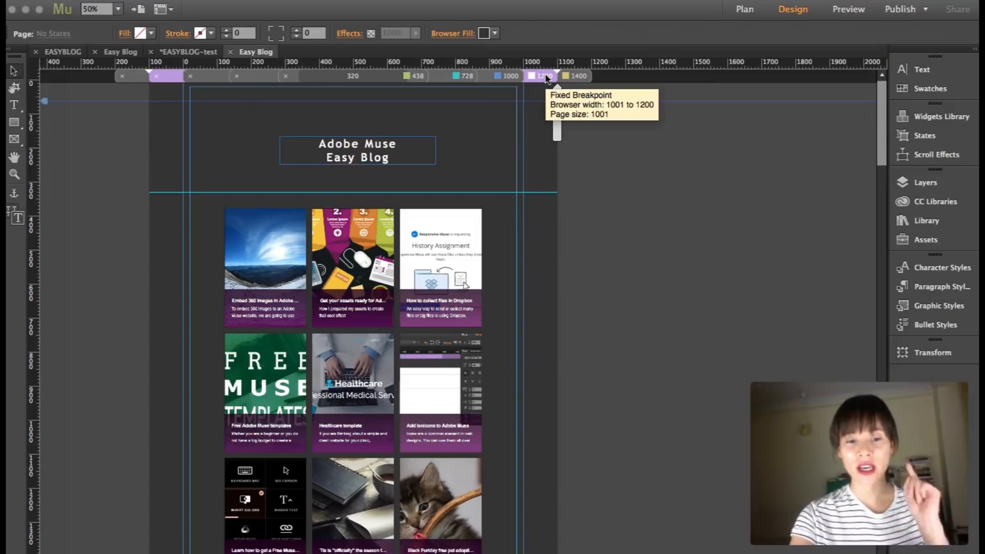
pyautogui.click(503, 76)
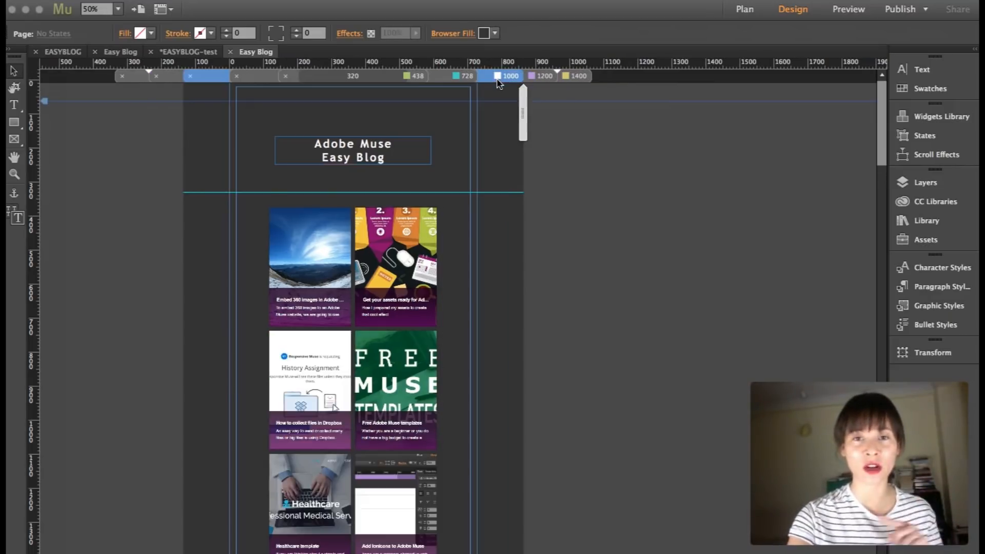
# Select the 1000 breakpoint's Easyblog widget and narrow it in the 728 breakpoint to fit the column guides.
pyautogui.click(376, 285)
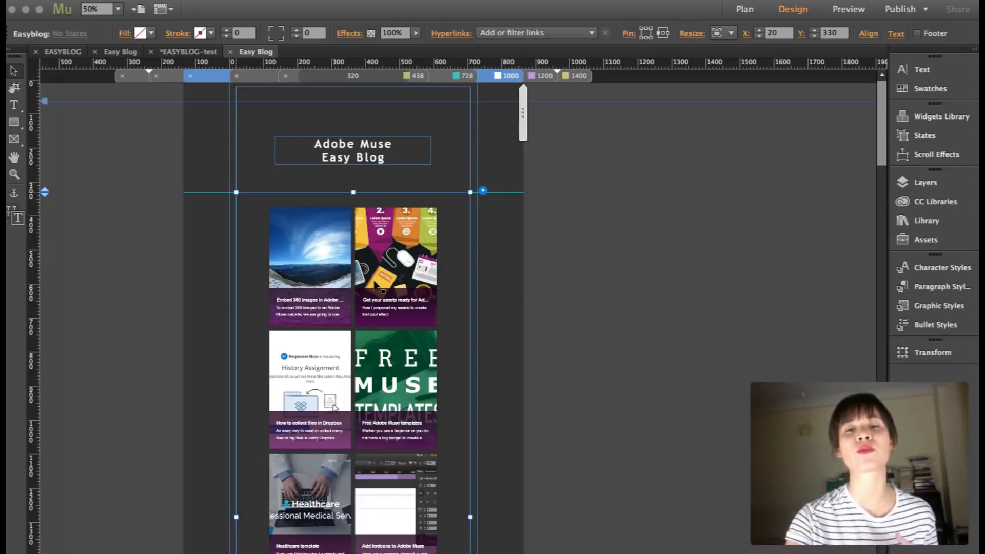
pyautogui.scroll(-5, 376, 285)
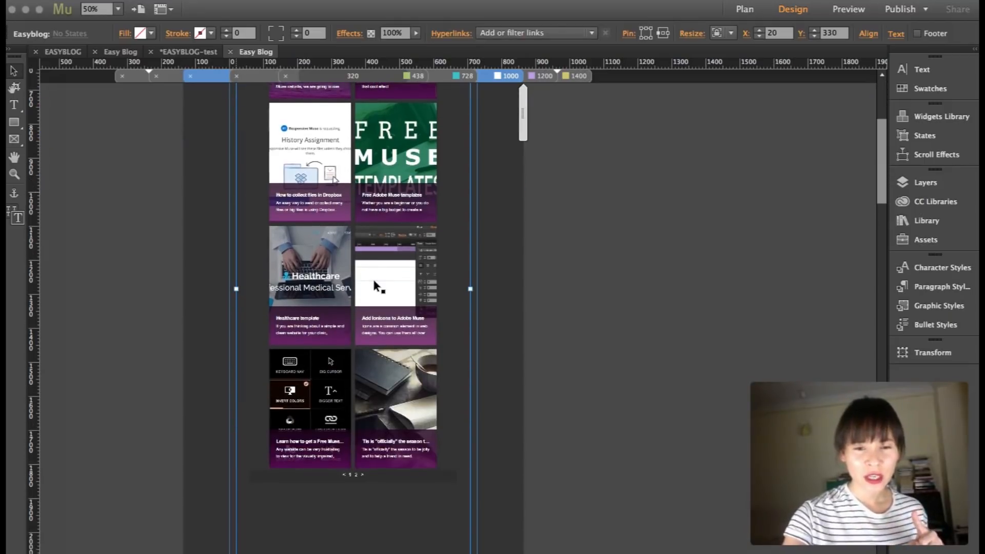
pyautogui.scroll(5, 377, 286)
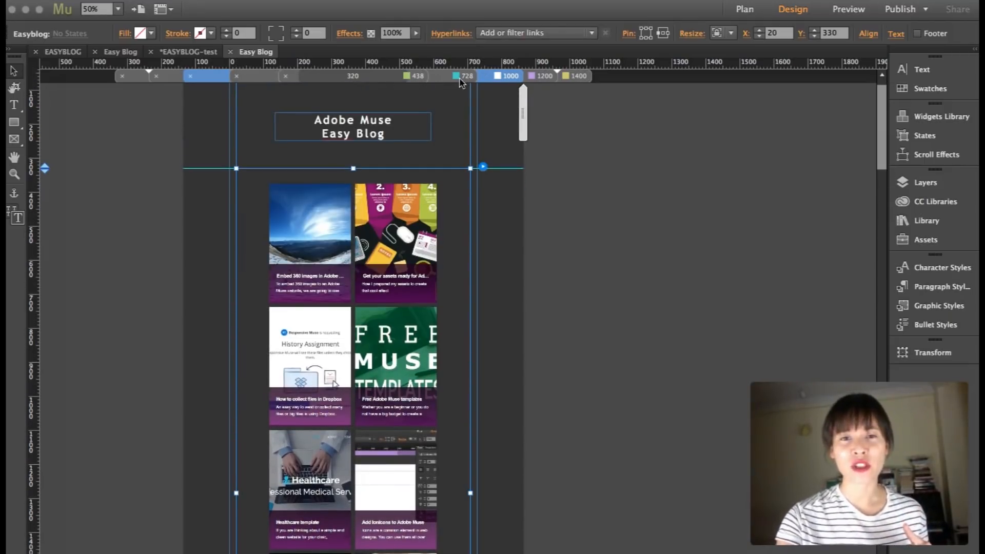
pyautogui.click(458, 76)
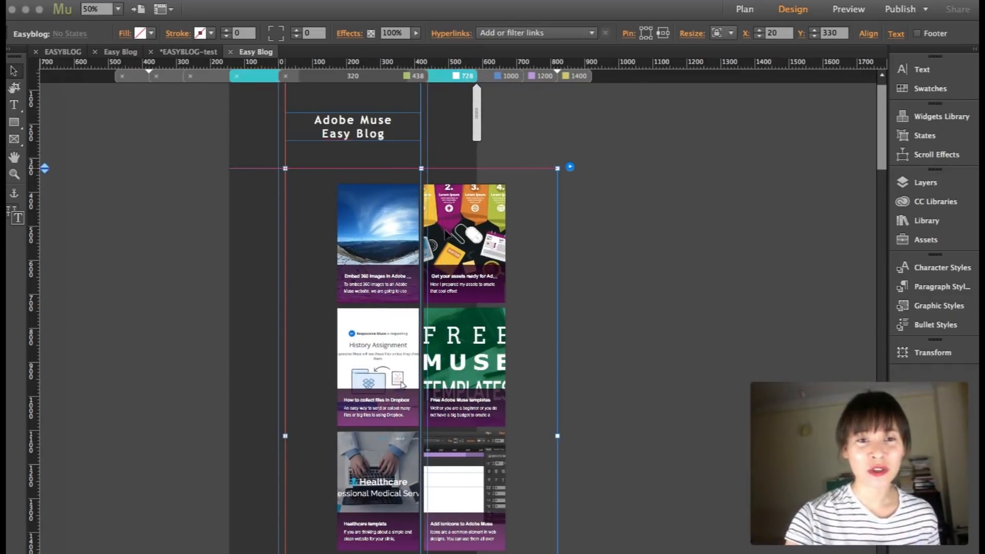
pyautogui.moveTo(558, 436); pyautogui.dragTo(420, 414)
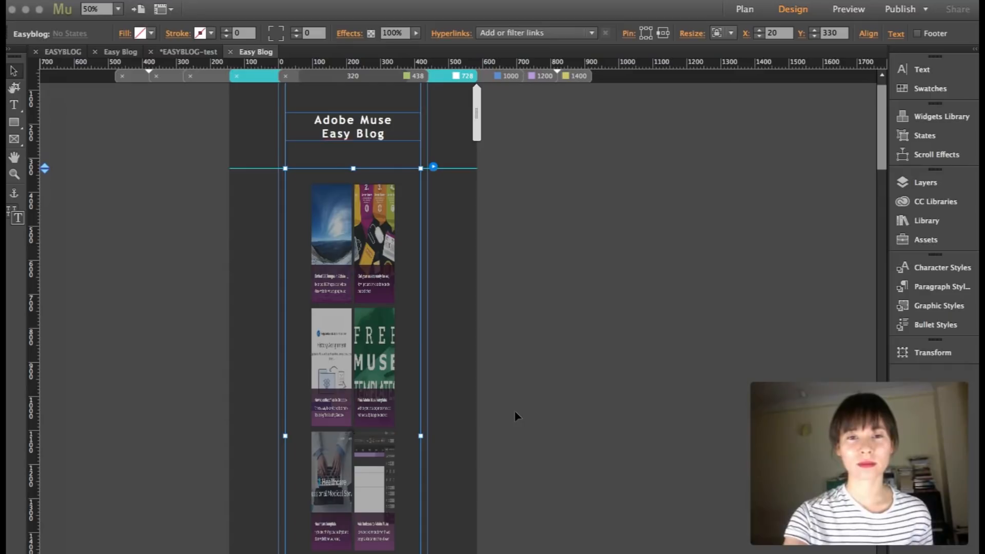
pyautogui.scroll(-15, 514, 413)
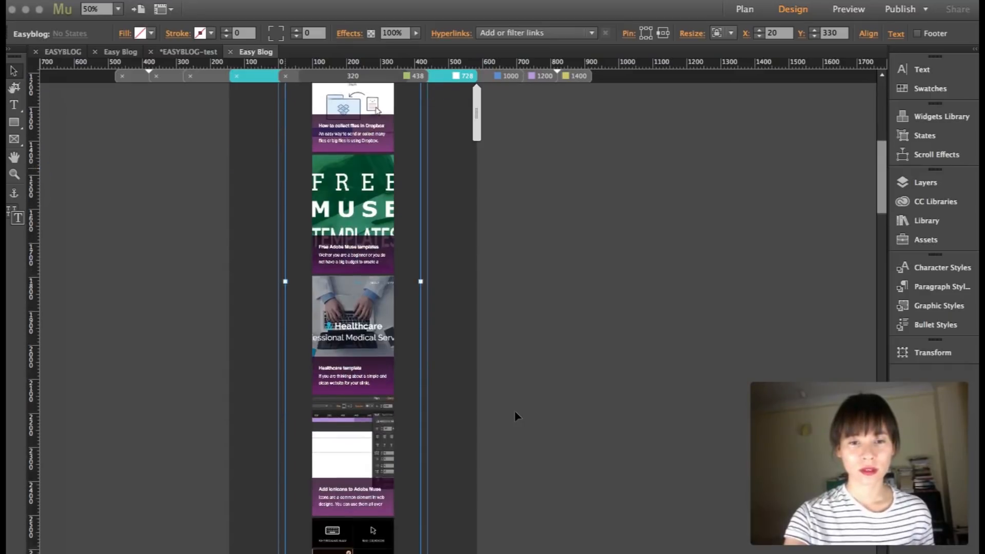
# In the 438 breakpoint, move the Easyblog widget to X 20, Y 330, fit its width to the column guides and check the post list.
pyautogui.click(368, 77)
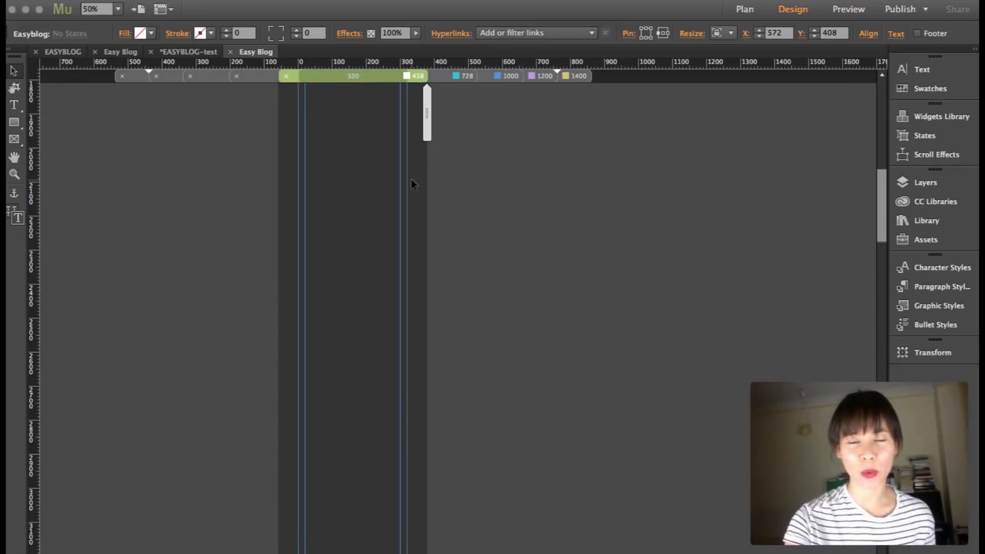
pyautogui.scroll(13, 411, 179)
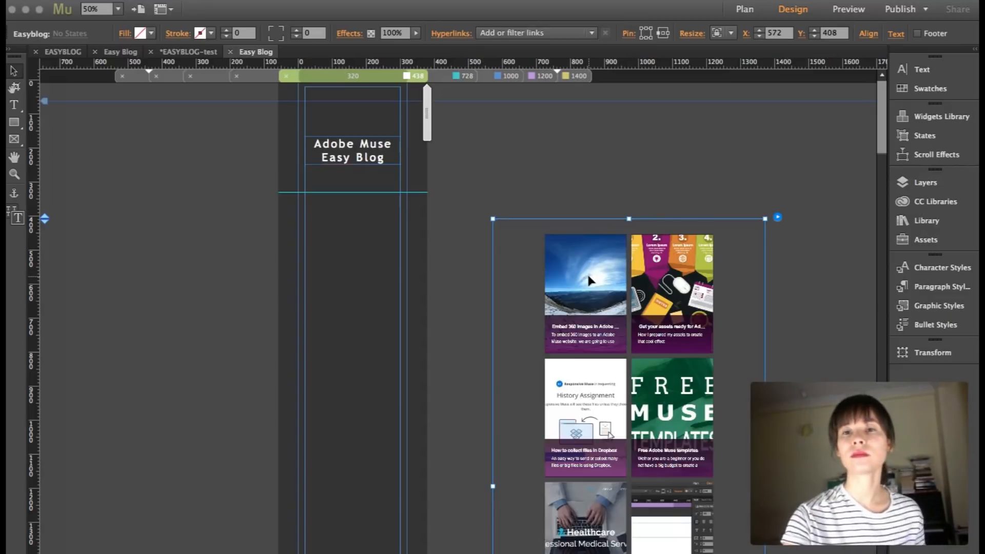
pyautogui.moveTo(528, 281); pyautogui.dragTo(403, 253)
pyautogui.moveTo(577, 459); pyautogui.dragTo(401, 446)
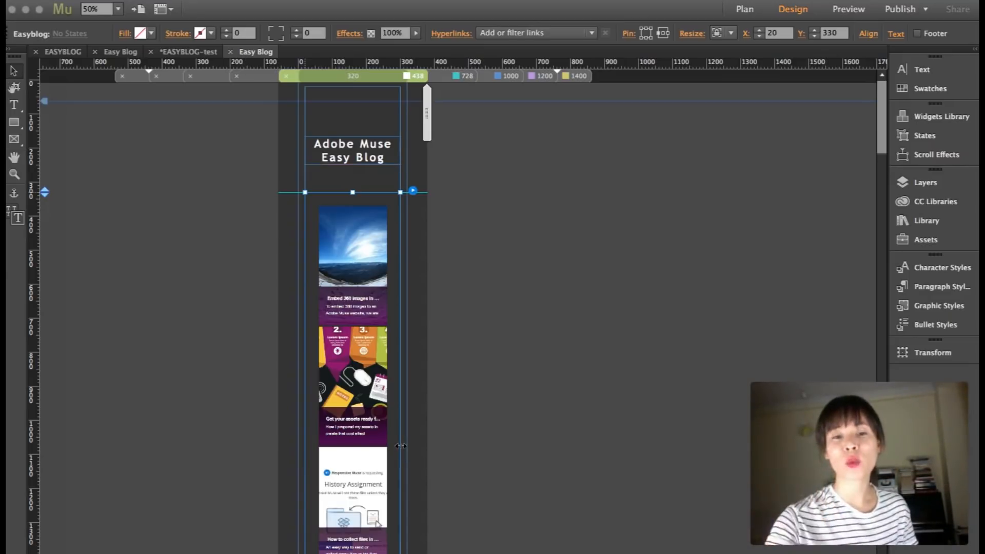
pyautogui.scroll(-10, 500, 340)
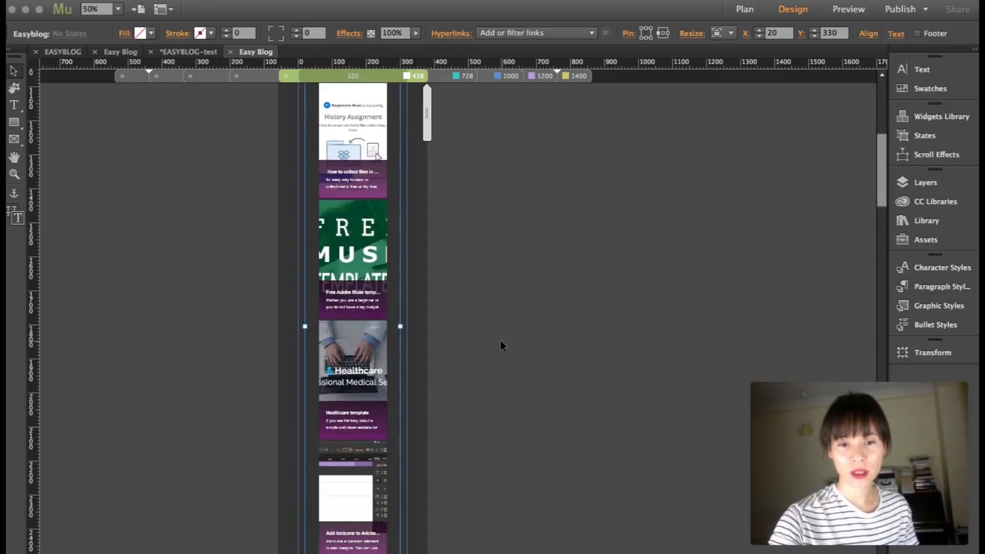
pyautogui.scroll(-10, 501, 340)
pyautogui.scroll(6, 500, 341)
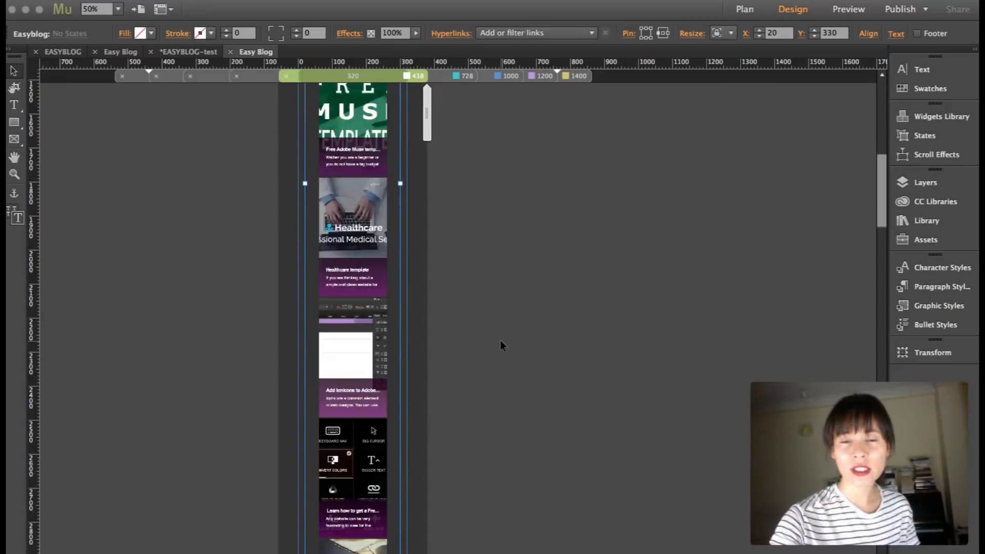
pyautogui.scroll(15, 501, 340)
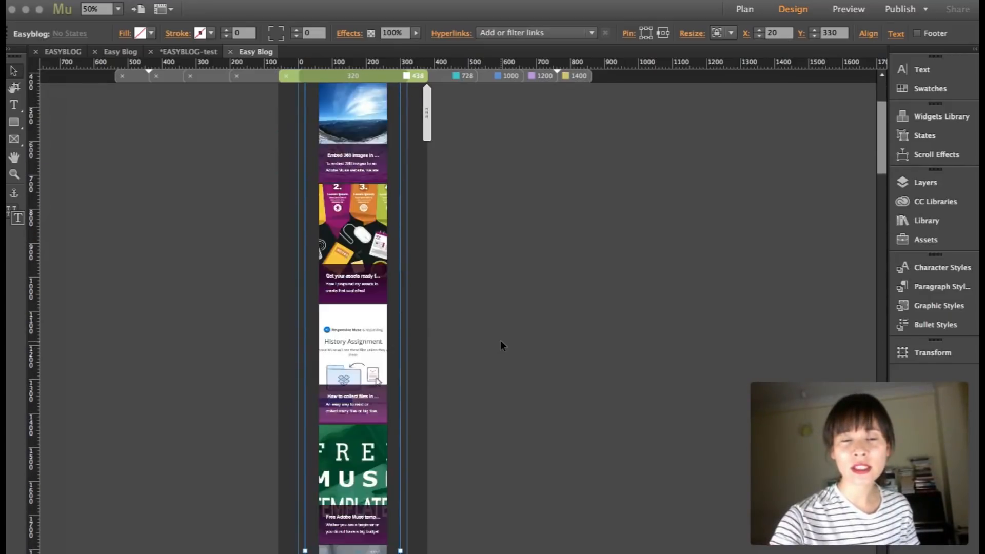
# Review the Easyblog layouts in the 728, 1000, 1200 and 1400 breakpoints.
pyautogui.click(457, 77)
pyautogui.click(508, 76)
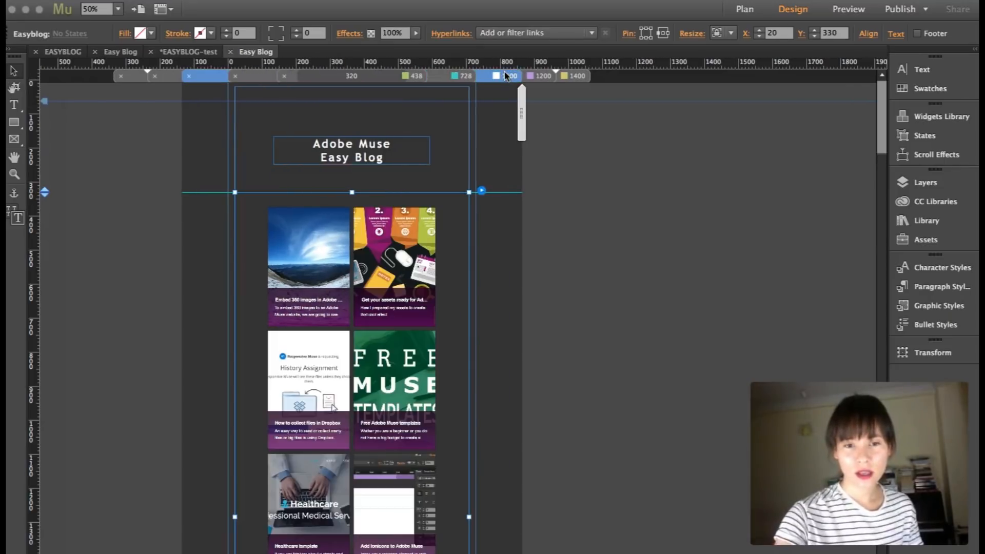
pyautogui.click(560, 77)
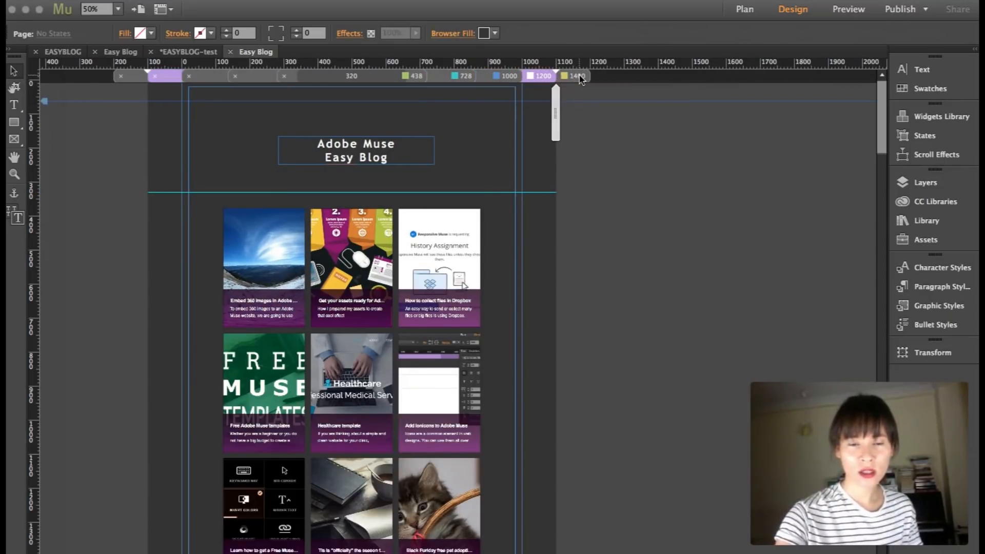
pyautogui.click(573, 76)
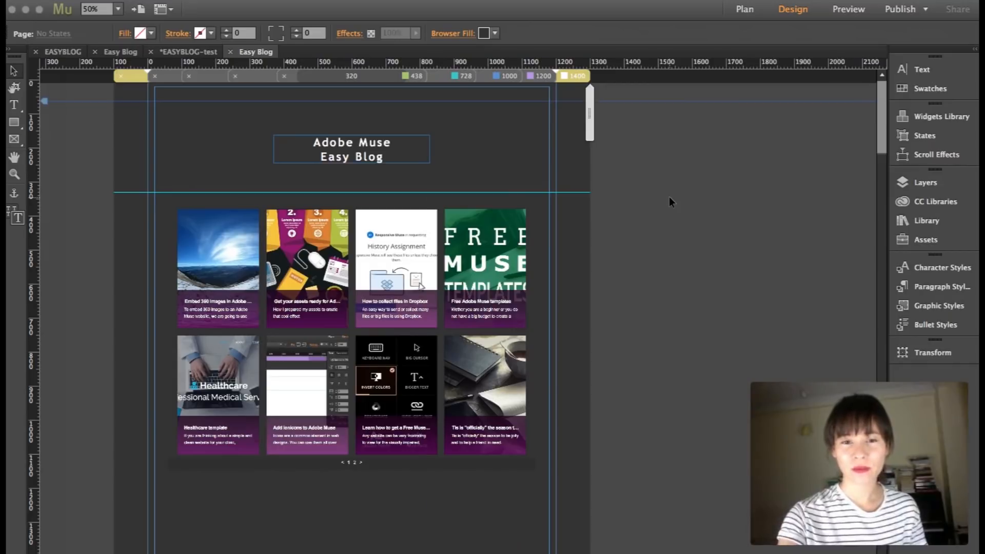
pyautogui.hscroll(5, 670, 196)
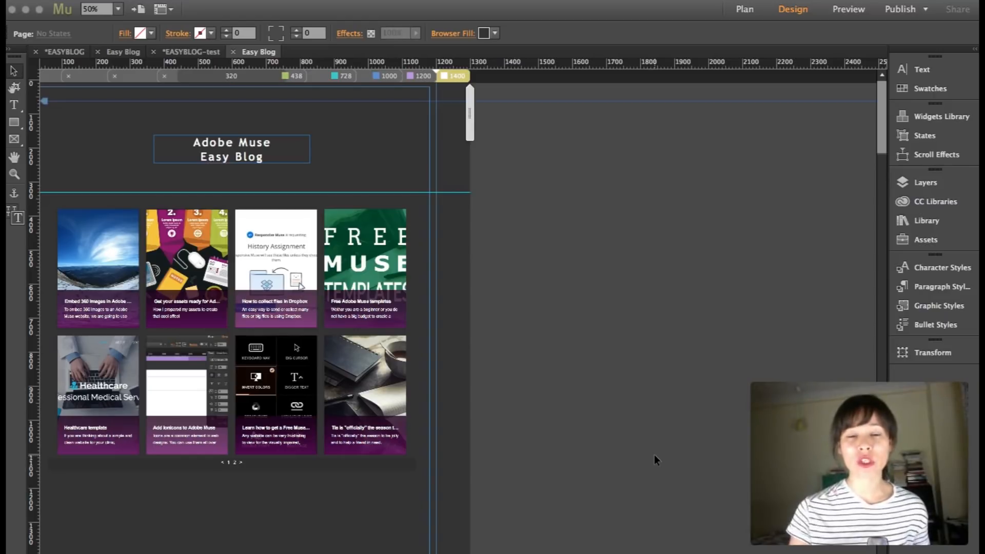
# Clear the post category in the options of the 1400 breakpoint's Easyblog widget so that all categories are shown.
pyautogui.click(451, 194)
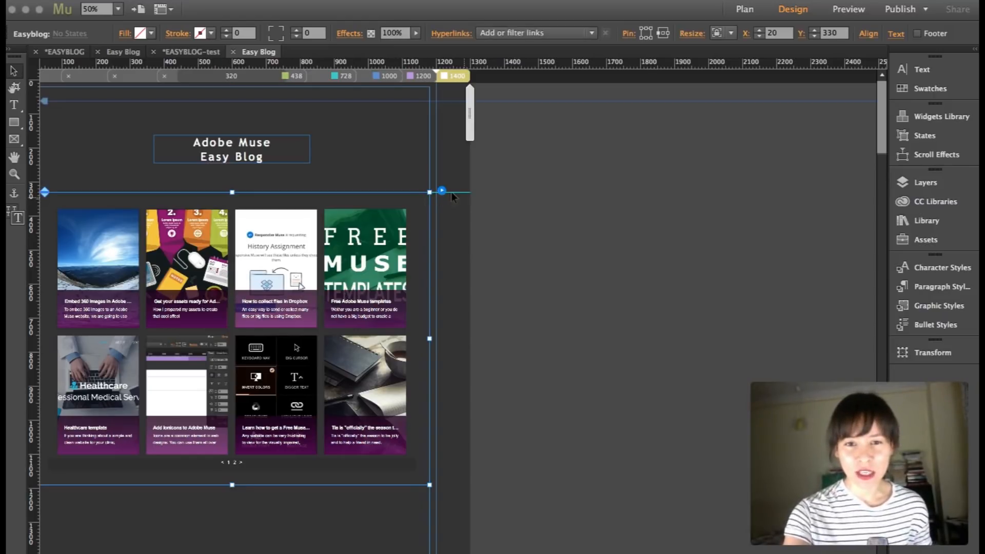
pyautogui.hscroll(3, 571, 195)
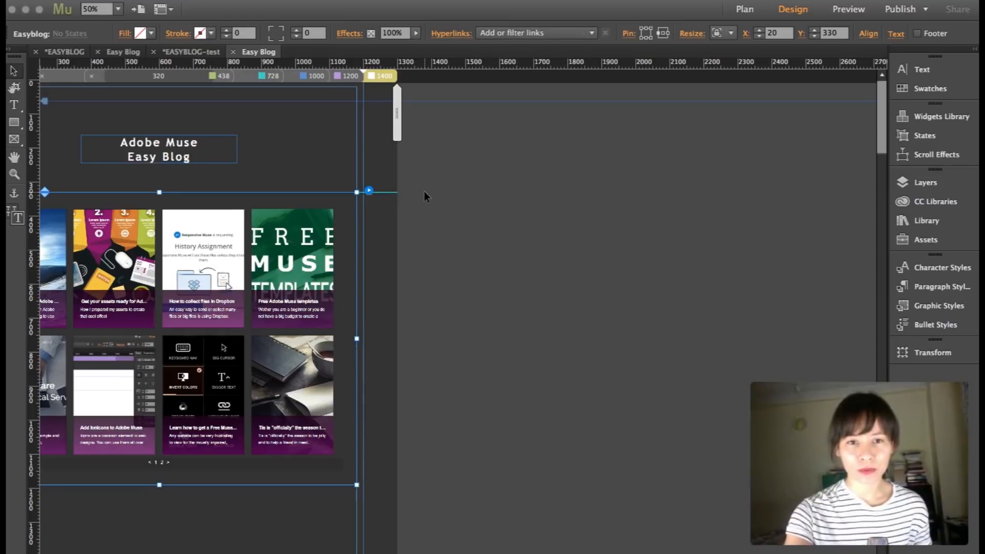
pyautogui.click(368, 194)
pyautogui.click(368, 193)
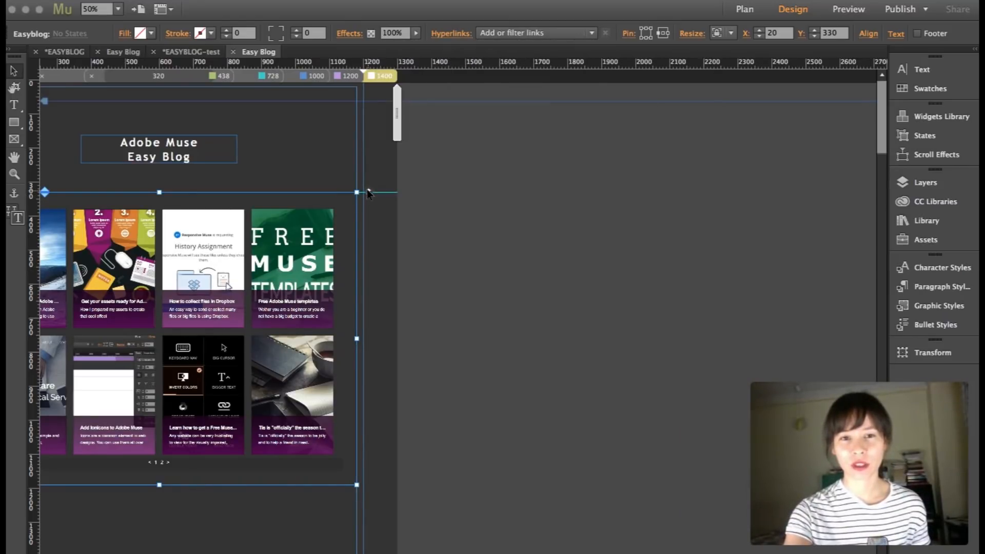
pyautogui.click(368, 193)
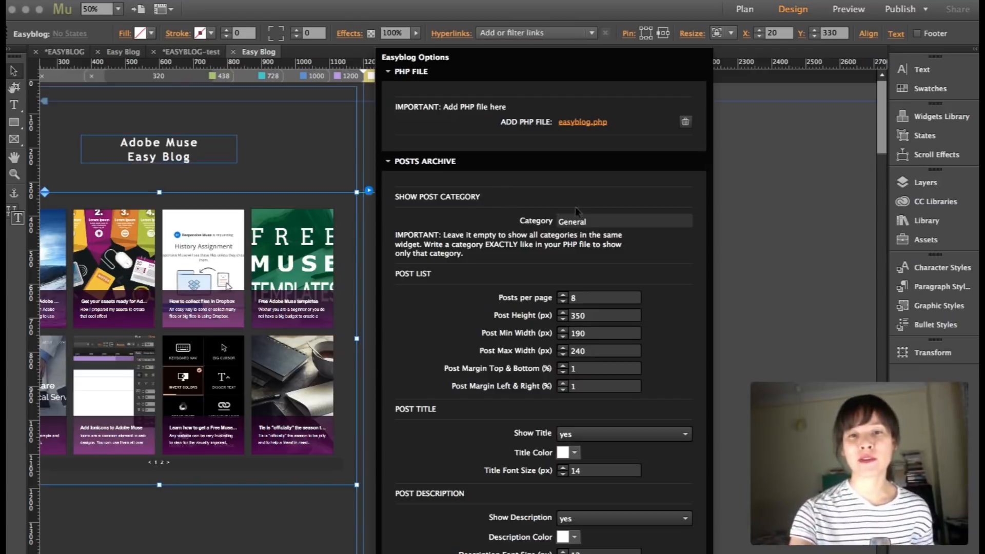
pyautogui.doubleClick(588, 220)
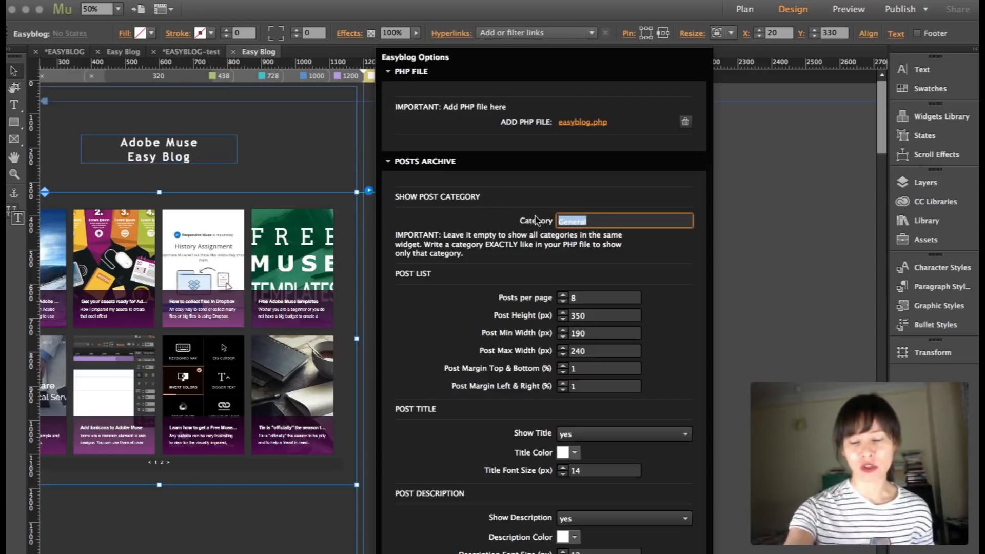
pyautogui.press('BackSpace')
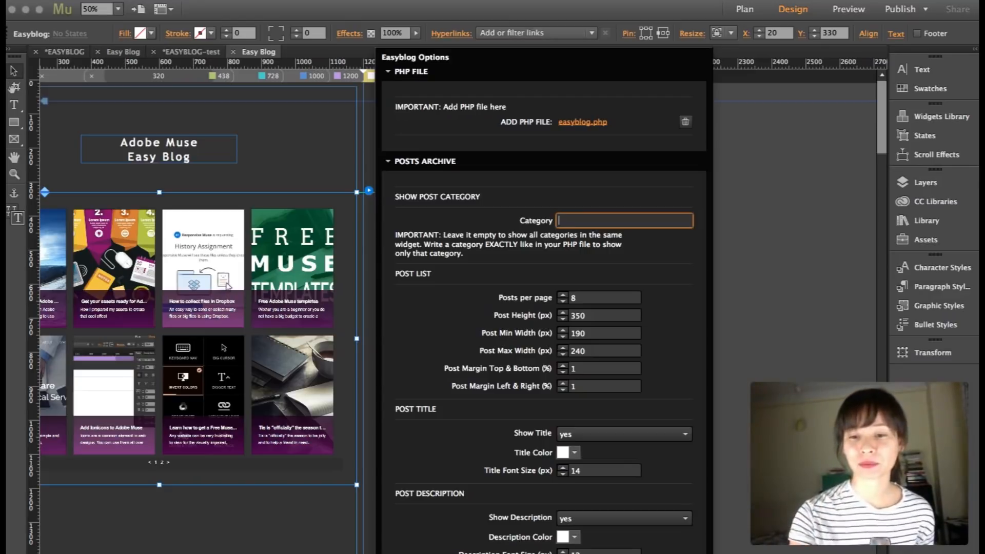
pyautogui.click(730, 548)
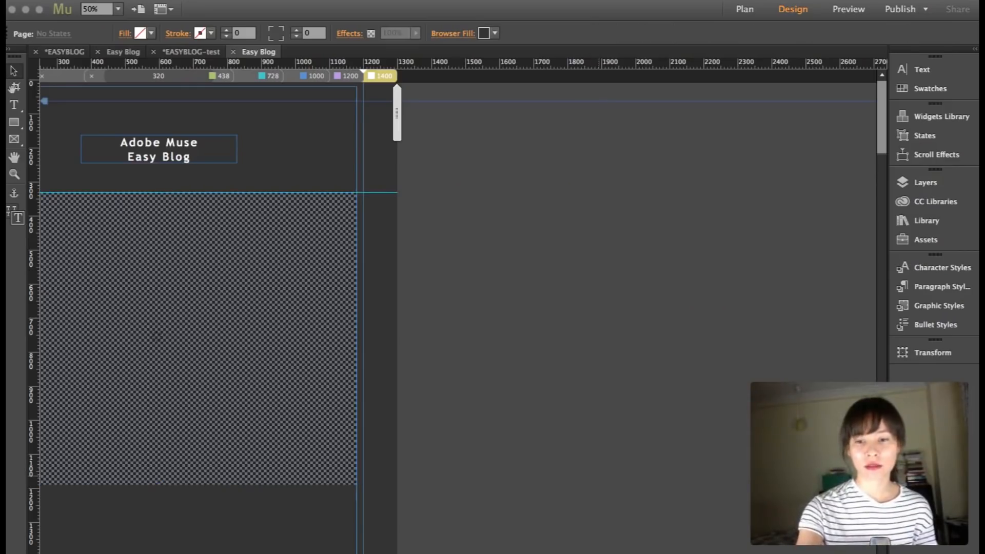
# Switch to easyblog.php in Sublime Text and review the control panel login and CSV name settings.
pyautogui.click(739, 548)
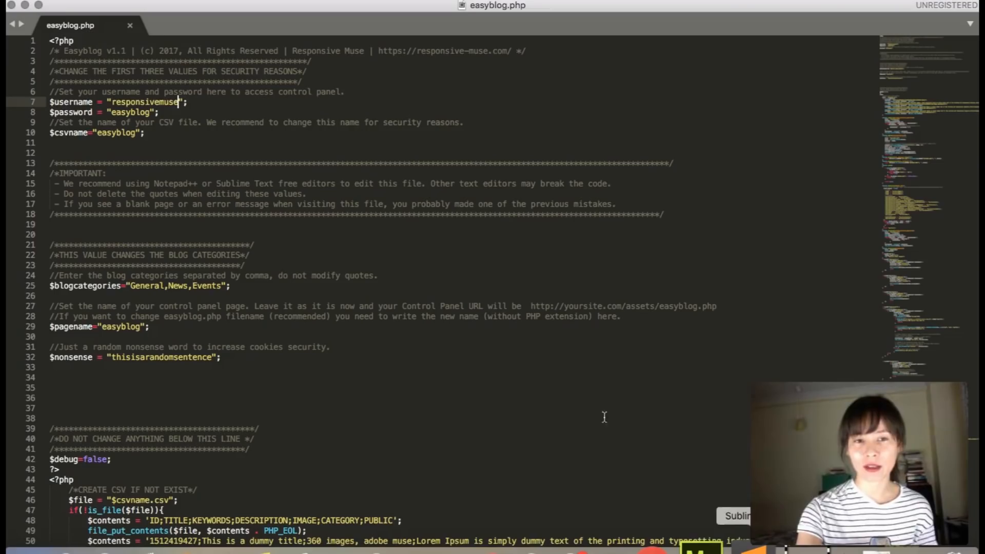
pyautogui.click(377, 248)
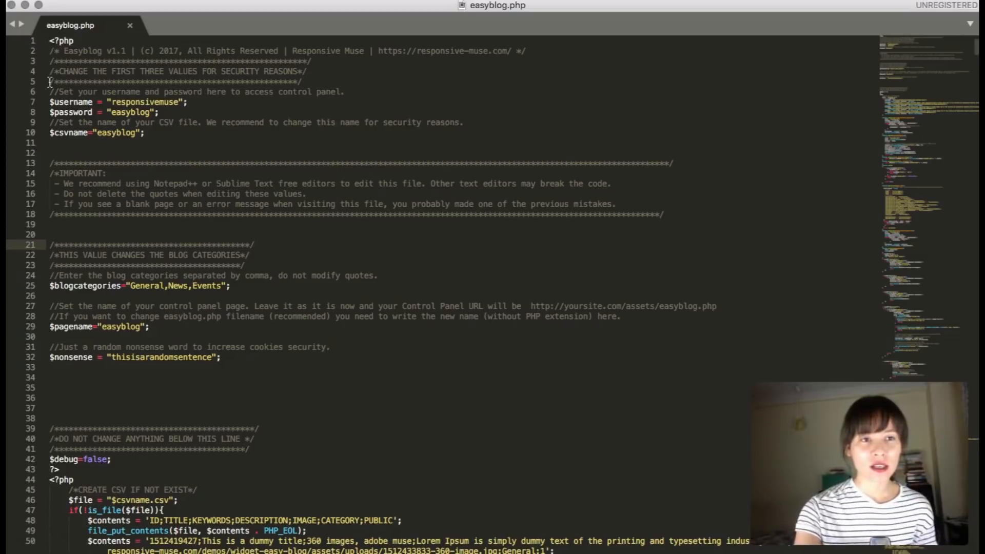
pyautogui.click(145, 133)
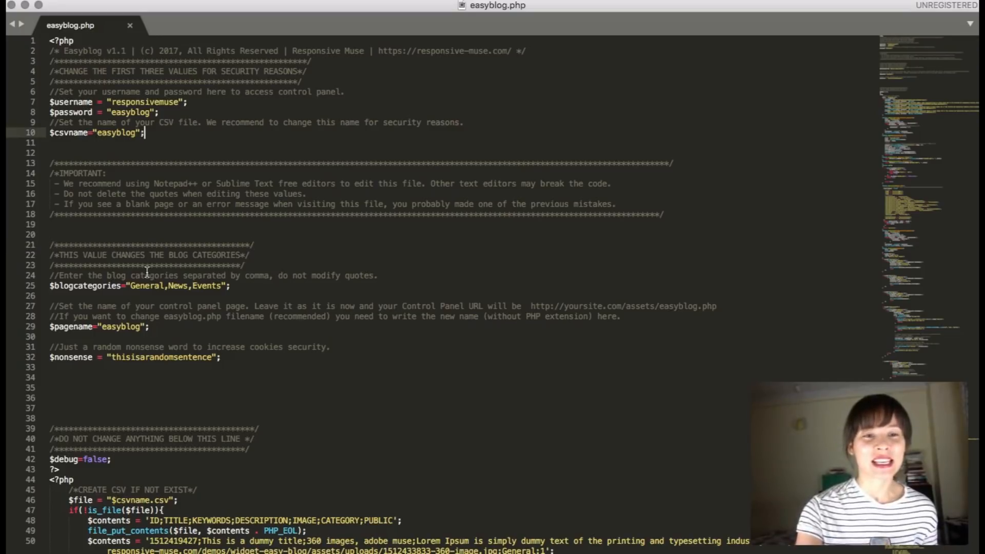
# Add the categories Travel and Fun after Events in the $blogcategories value, separated by commas.
pyautogui.click(186, 289)
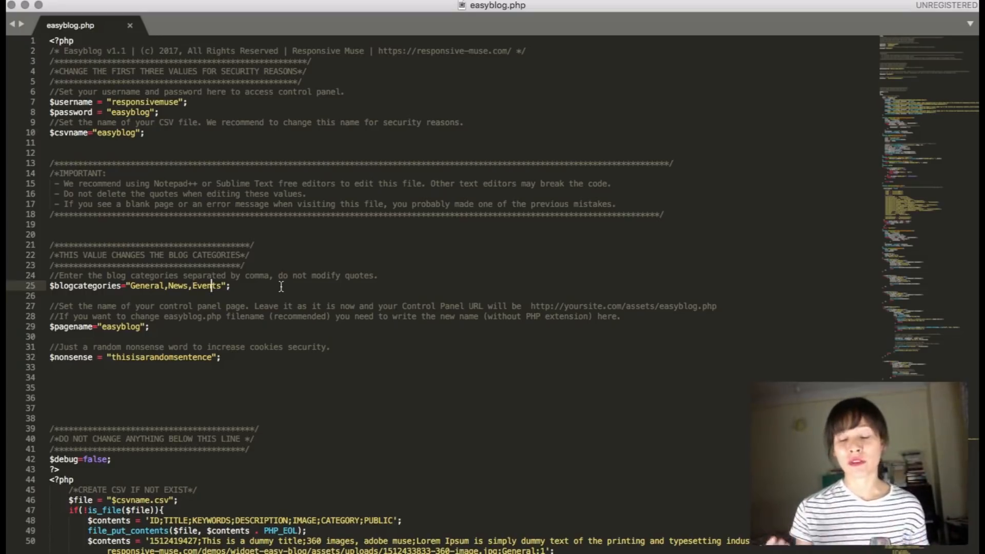
pyautogui.press('Right')
pyautogui.press('Right')
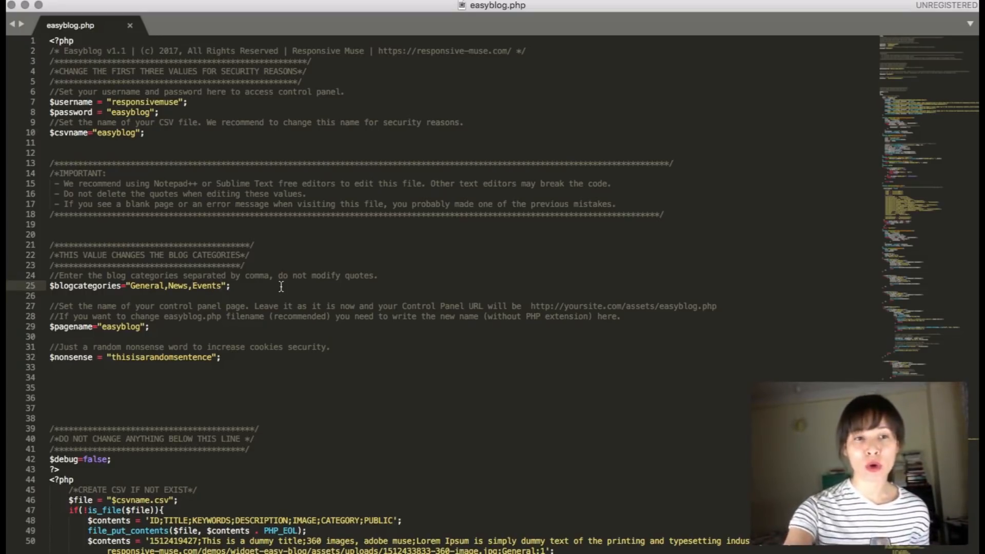
pyautogui.write(',')
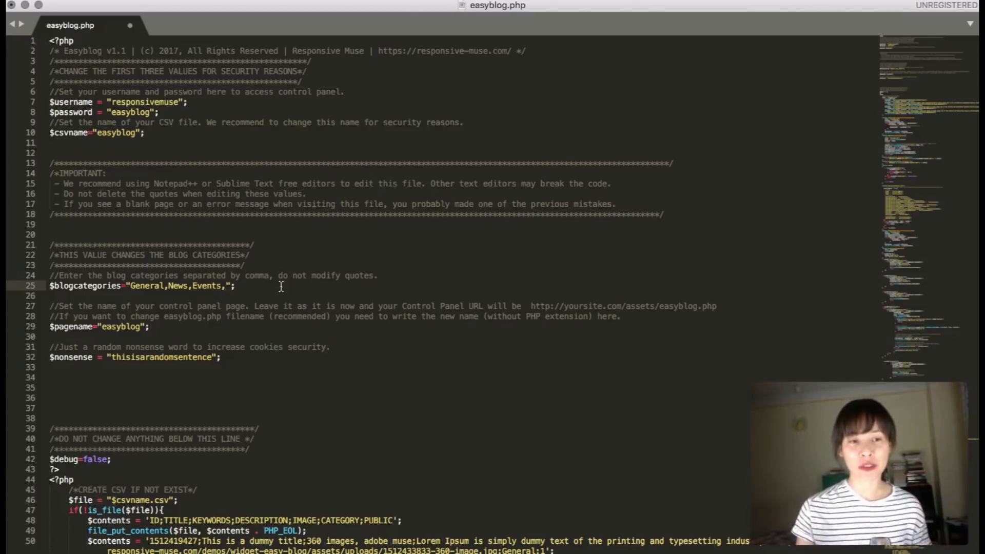
pyautogui.write('Travel')
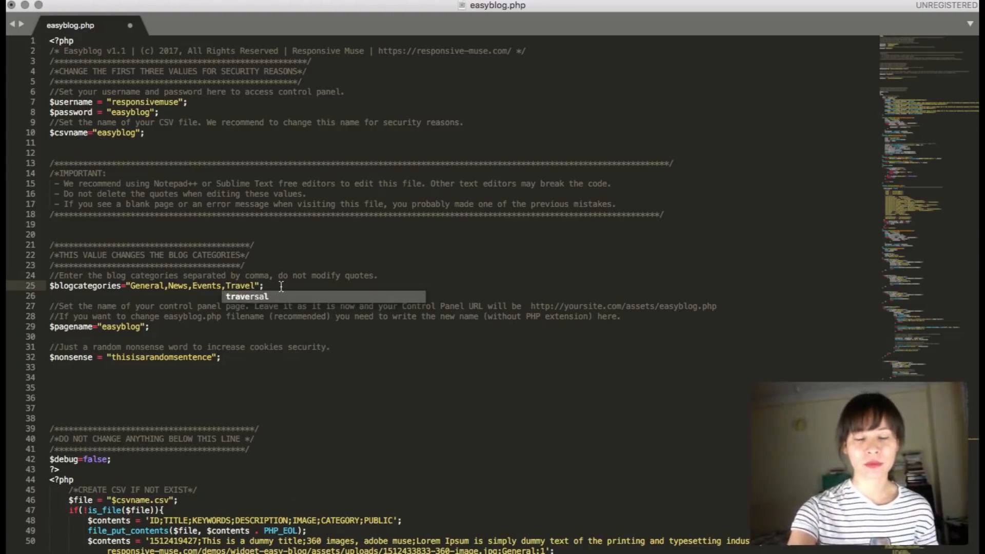
pyautogui.write(',')
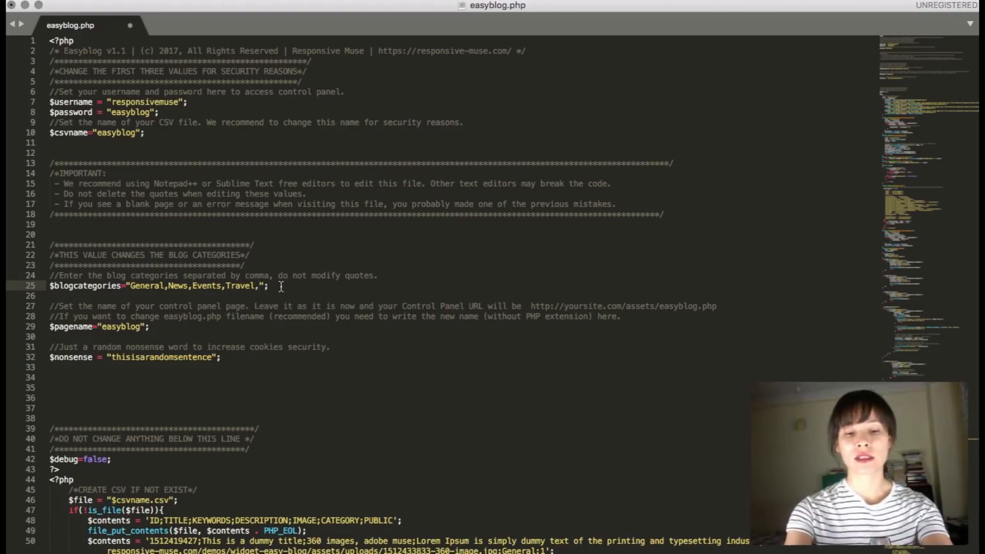
pyautogui.write('Fun')
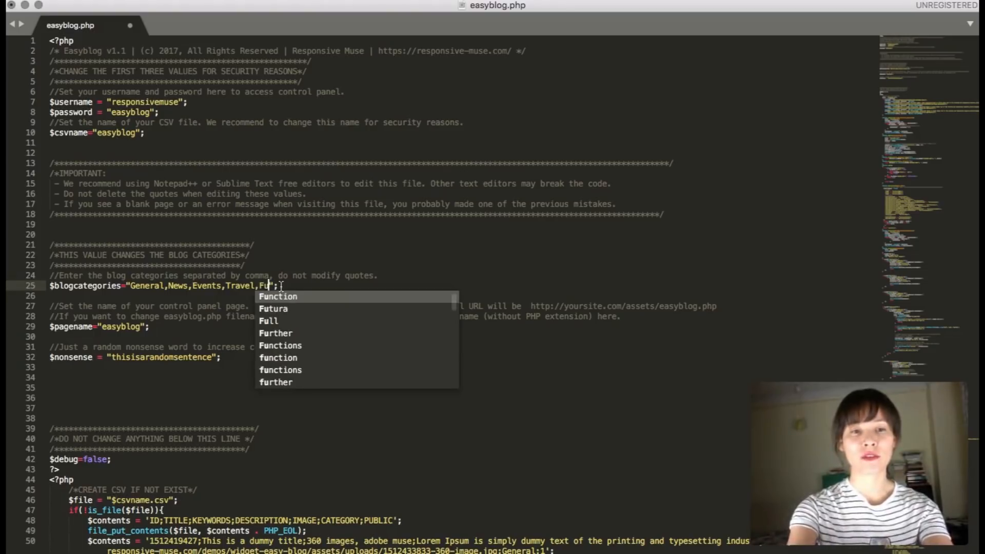
# Highlight the Travel category in the $blogcategories value.
pyautogui.click(274, 278)
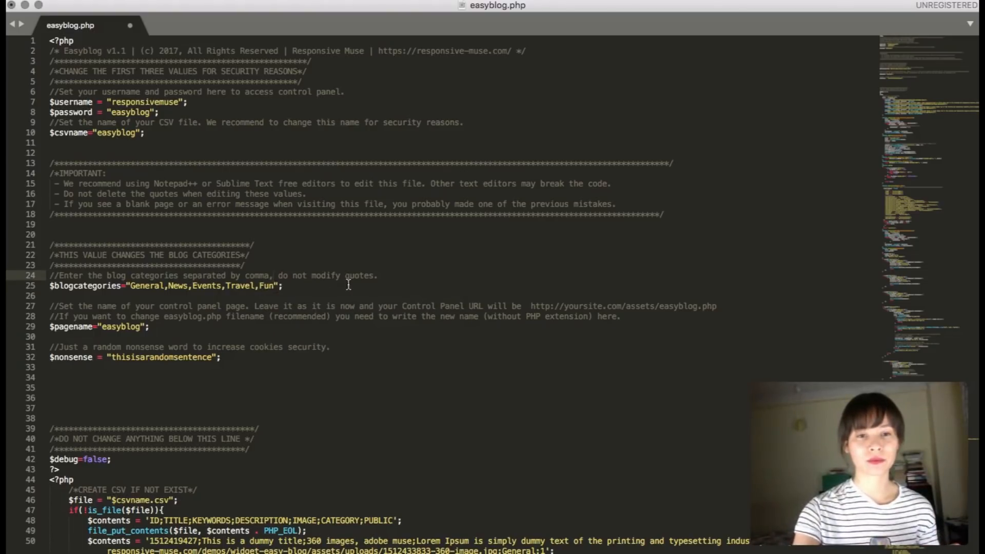
pyautogui.click(198, 283)
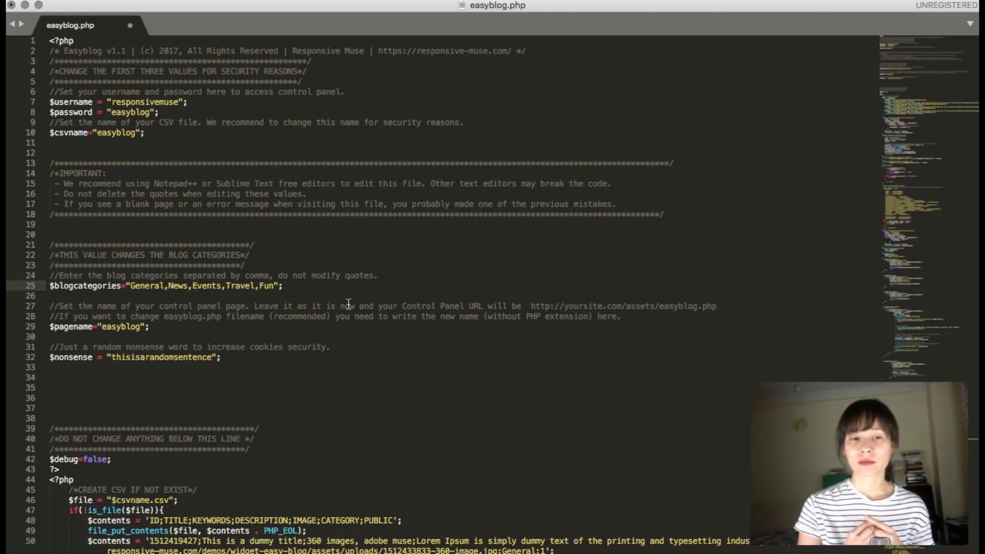
pyautogui.moveTo(255, 285); pyautogui.dragTo(227, 285)
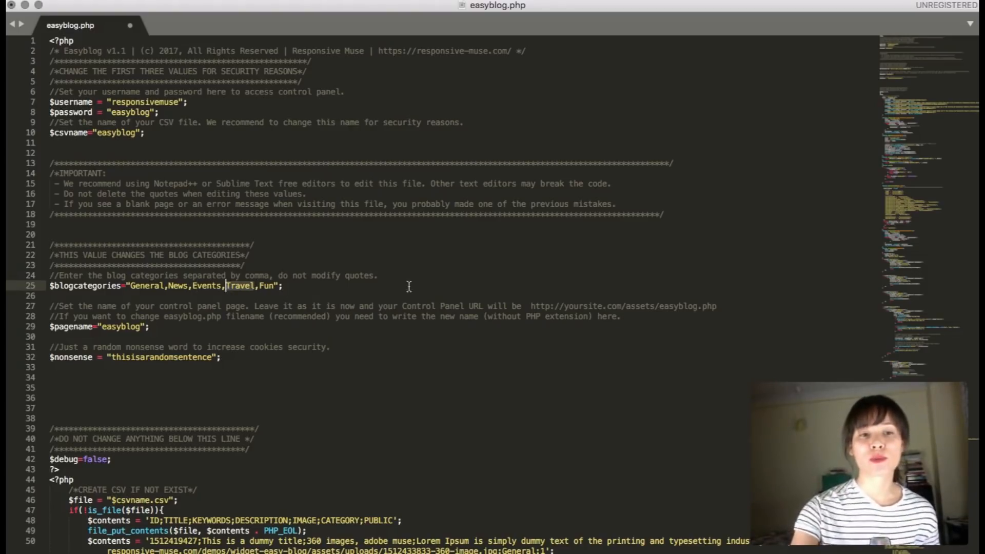
# Switch to Adobe Muse and set the post category of the 1400 breakpoint's Easyblog widget to Travel.
pyautogui.click(713, 548)
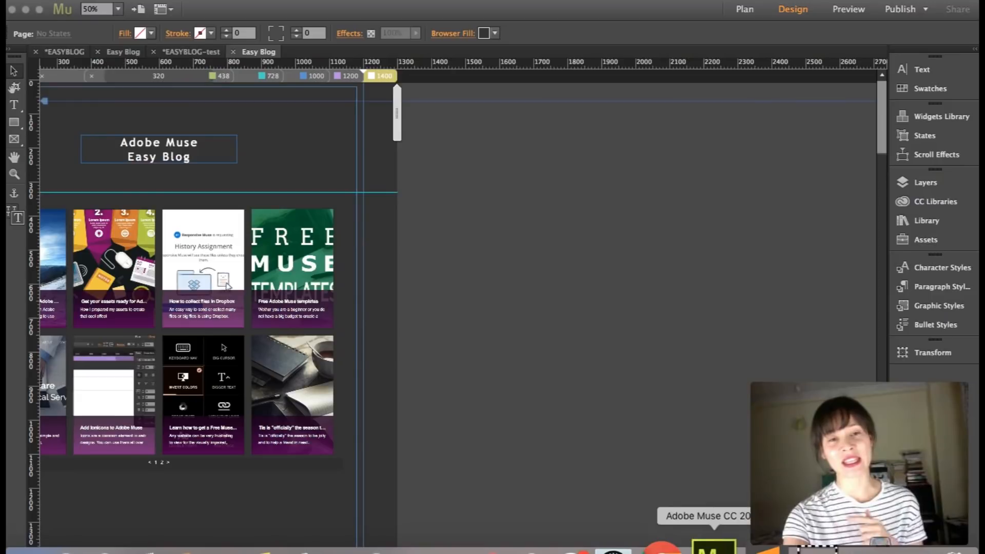
pyautogui.click(370, 190)
pyautogui.press('Escape')
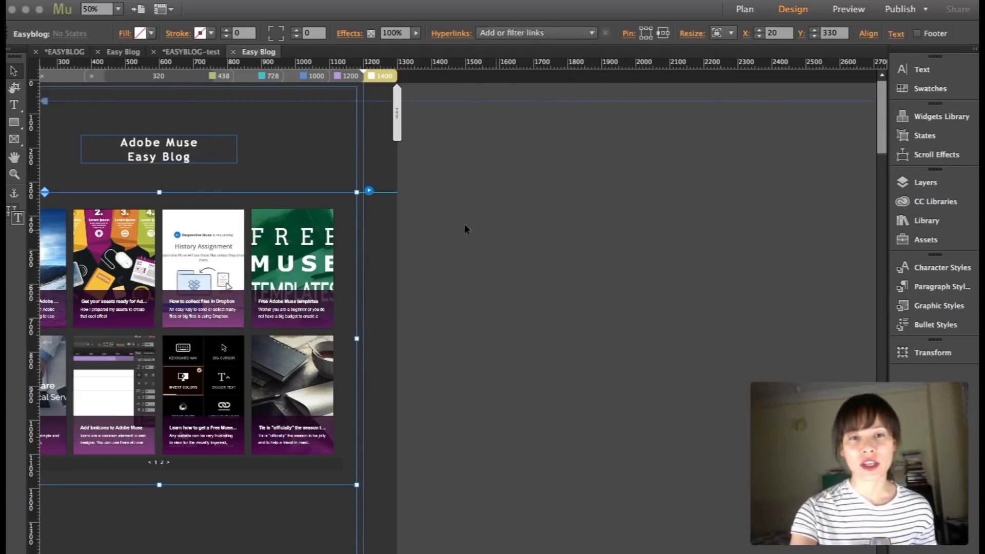
pyautogui.click(369, 191)
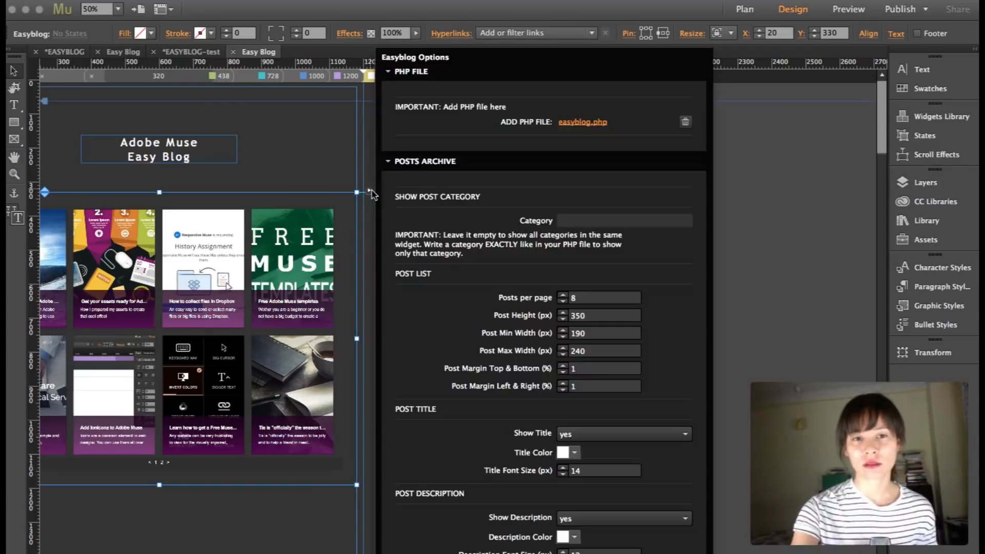
pyautogui.click(561, 220)
pyautogui.write('Travel')
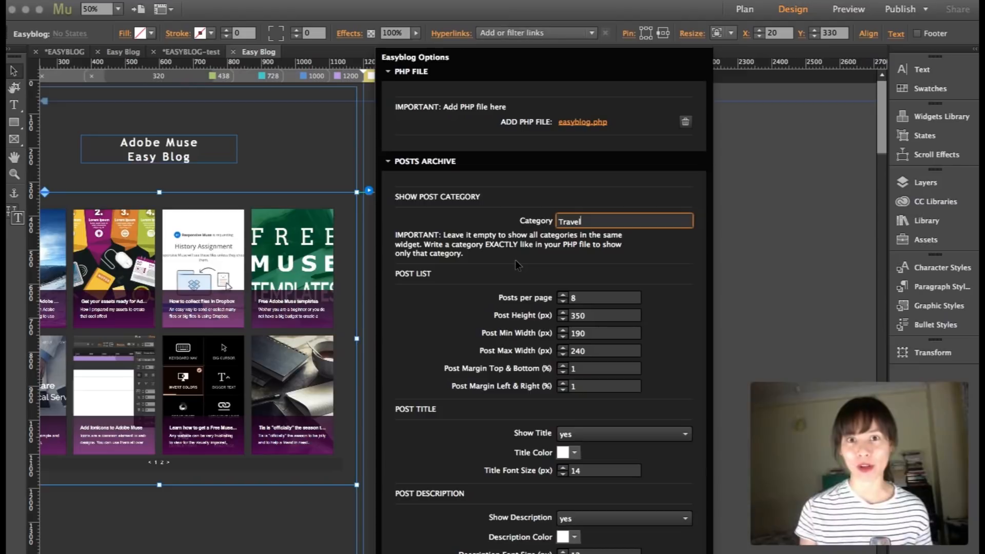
pyautogui.press('super+Tab')
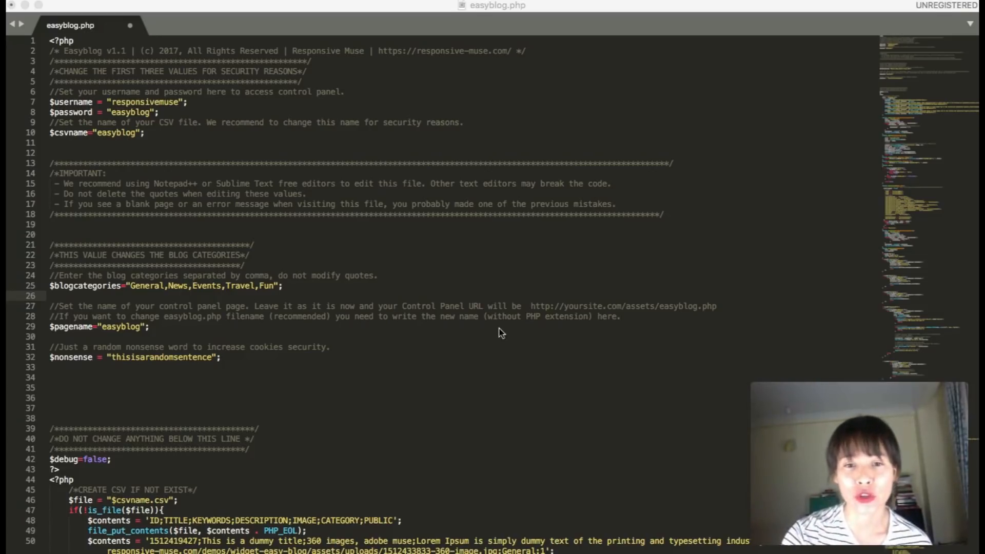
pyautogui.click(497, 306)
pyautogui.moveTo(531, 305); pyautogui.dragTo(724, 304)
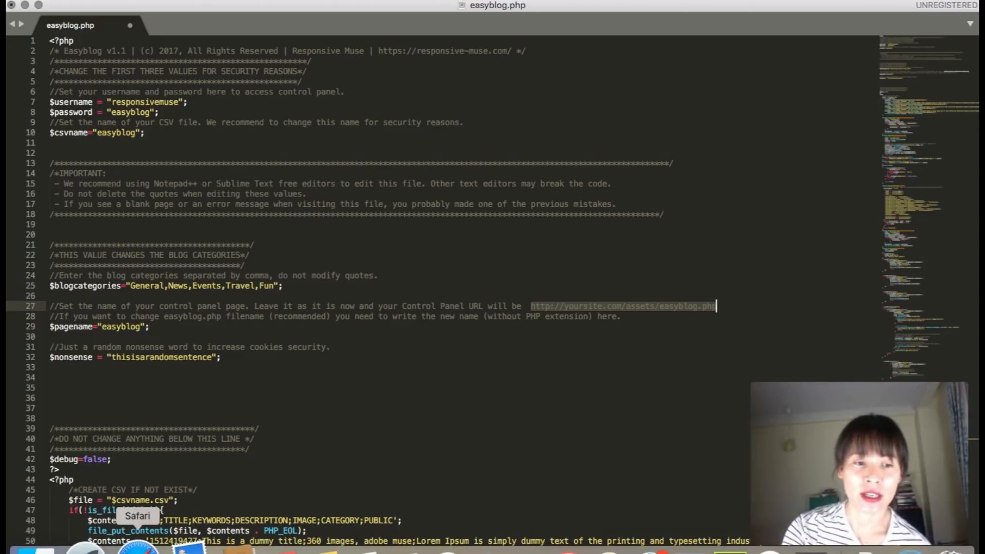
# Switch to Safari, copy the address of the Easy Blog demo page and open it in a new tab.
pyautogui.click(139, 544)
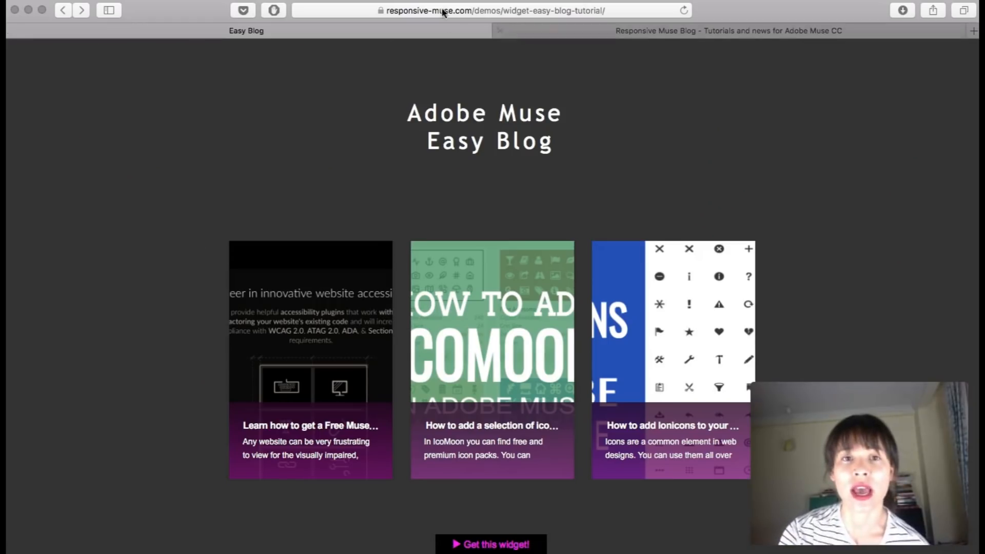
pyautogui.click(609, 11)
pyautogui.press('super+c')
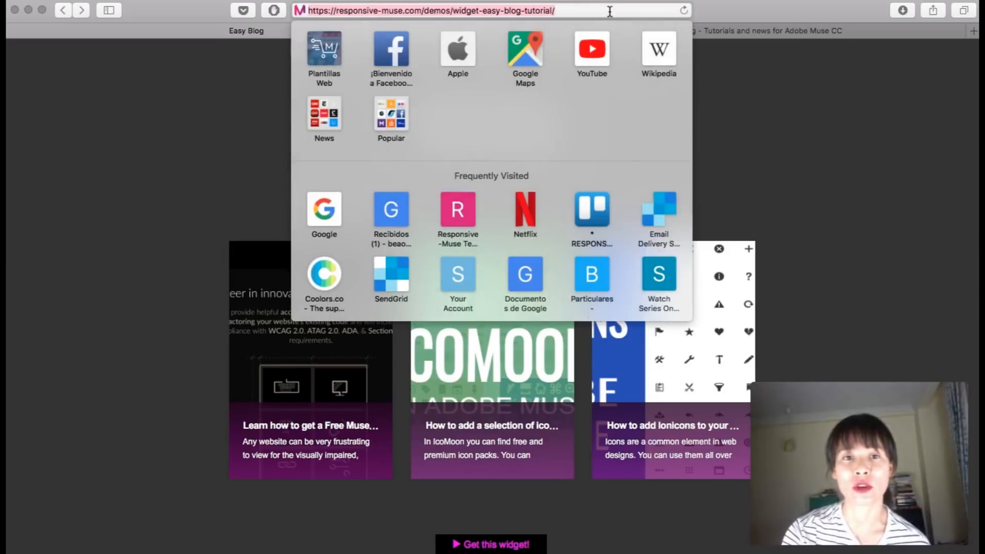
pyautogui.click(763, 78)
pyautogui.click(973, 31)
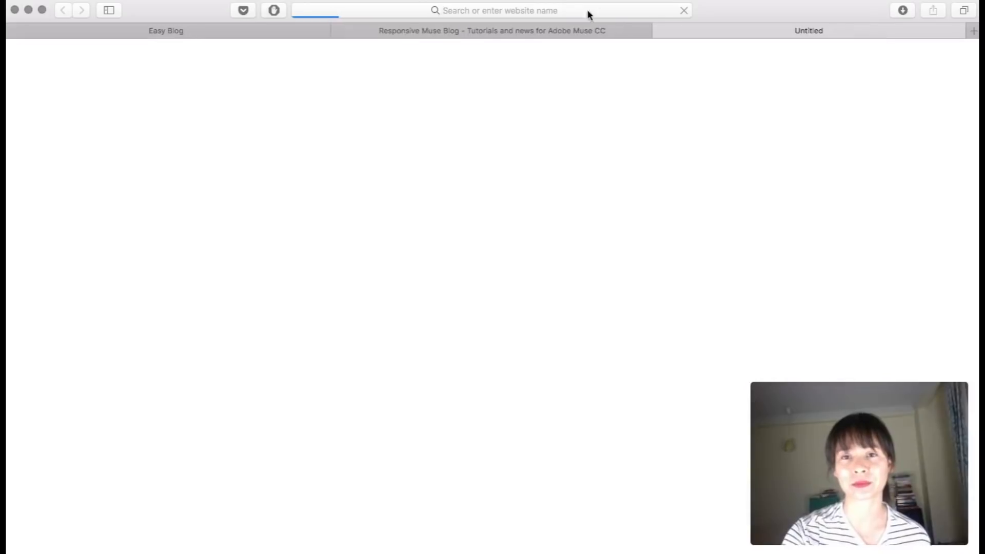
pyautogui.click(502, 10)
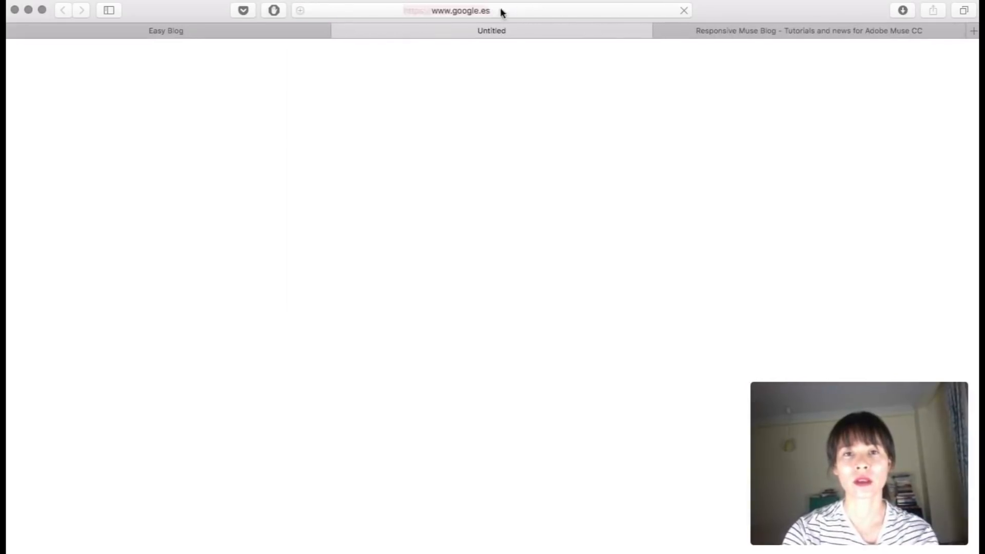
pyautogui.press('super+v')
pyautogui.press('Return')
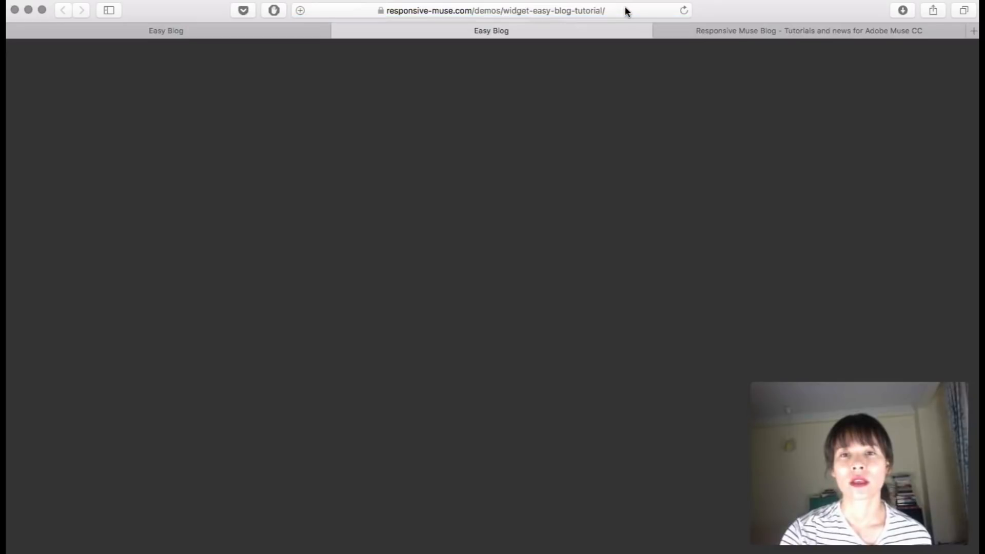
# Append assets/easyblog.php to the demo page's address and load the control panel login page.
pyautogui.click(625, 10)
pyautogui.click(625, 11)
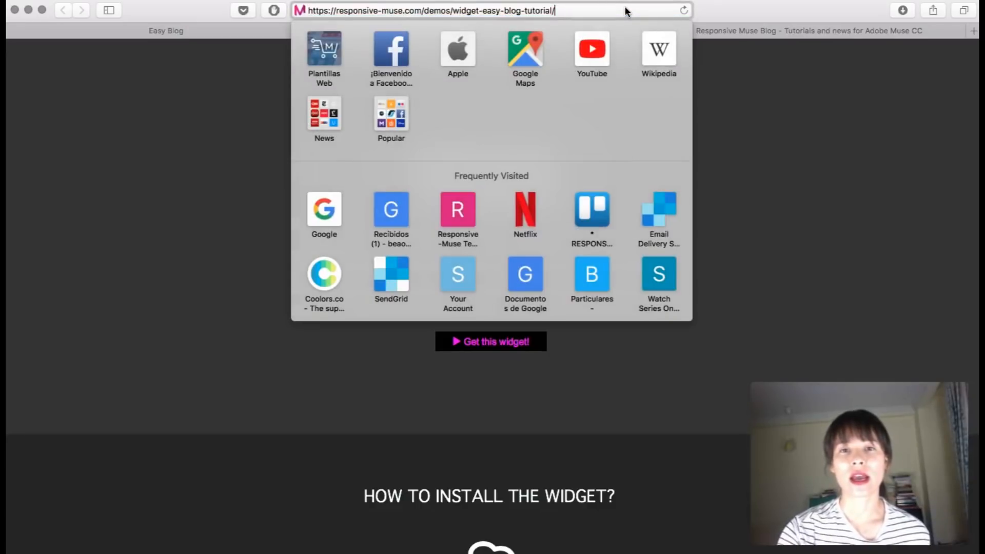
pyautogui.write('a')
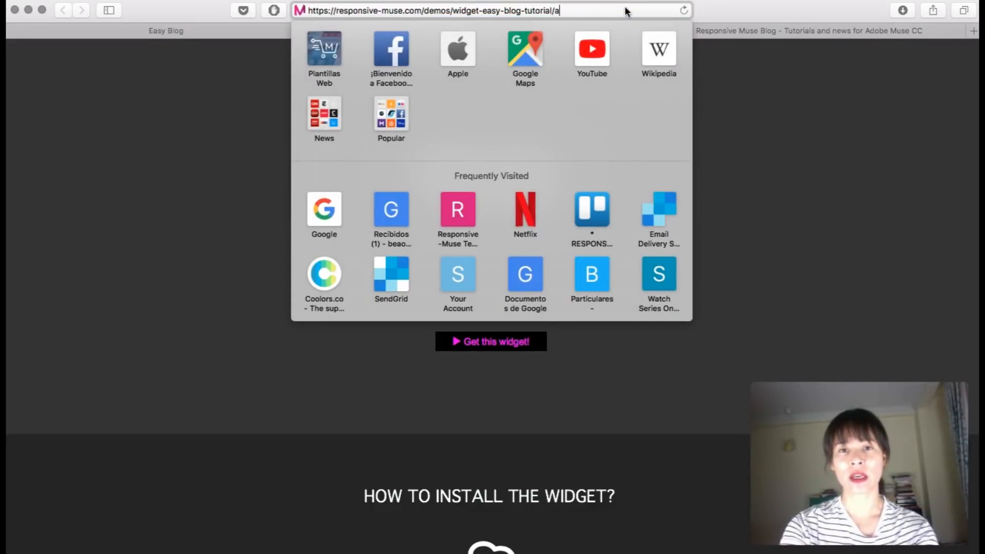
pyautogui.write('ssets/easyblog.php')
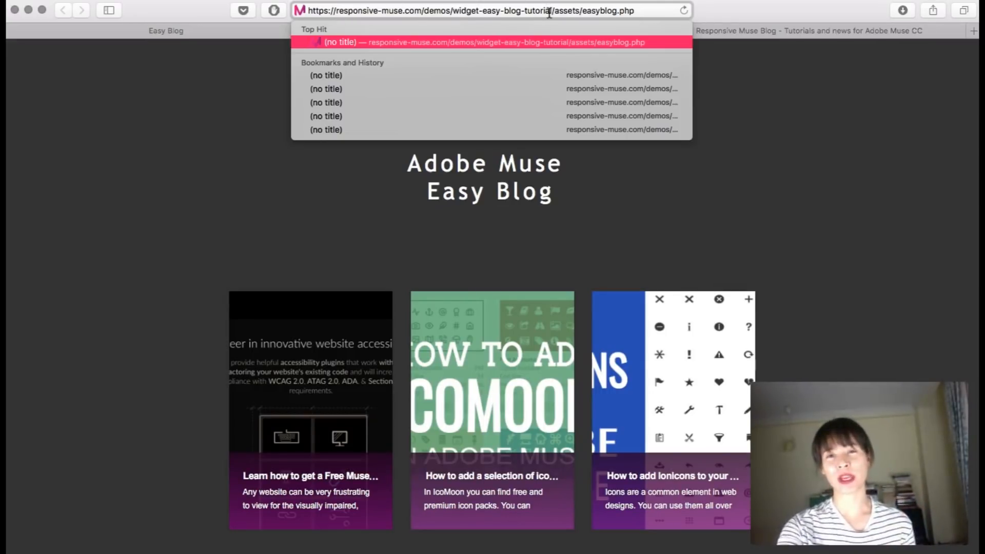
pyautogui.press('Return')
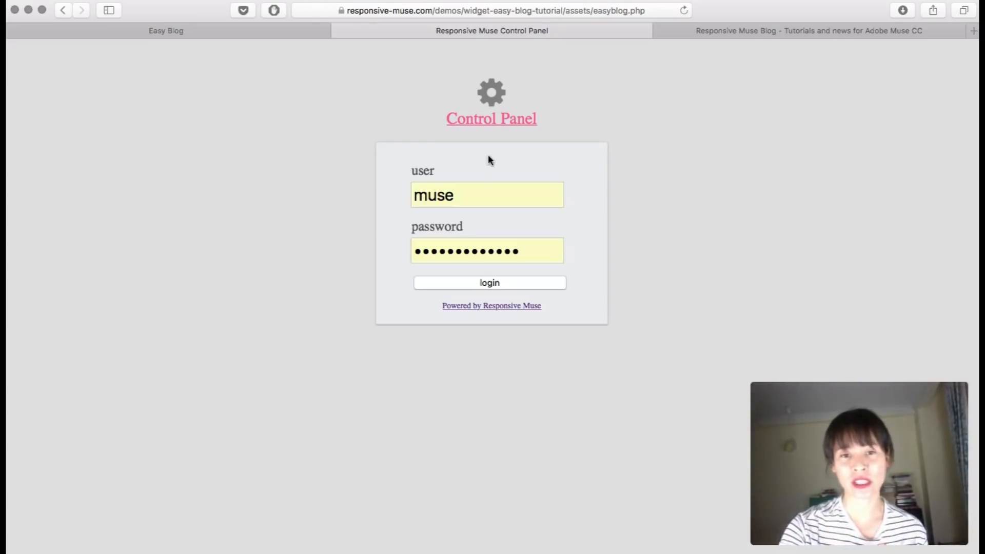
# Log in to the control panel with the account's user name and password, and decline saving the password.
pyautogui.moveTo(467, 194); pyautogui.dragTo(348, 192)
pyautogui.write('responsivemuse')
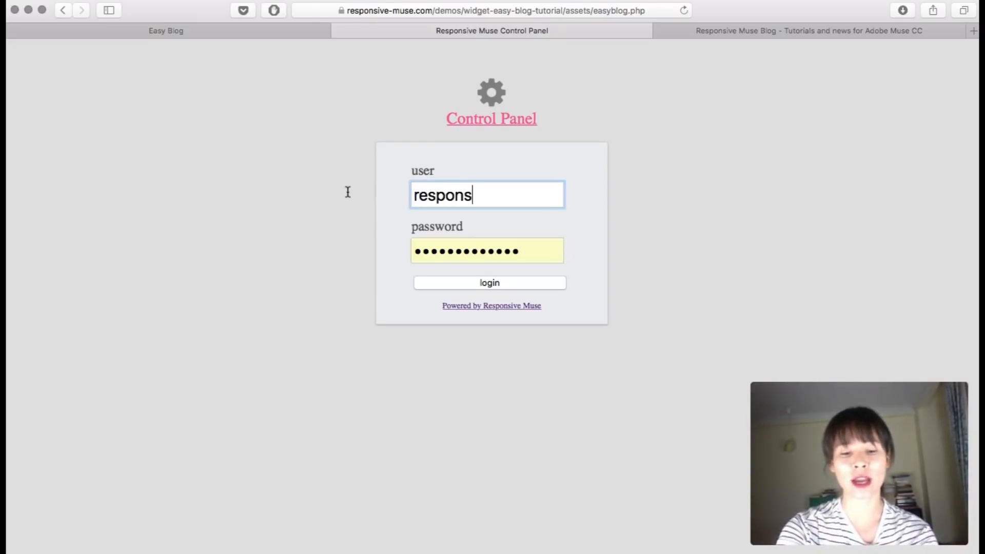
pyautogui.press('Tab')
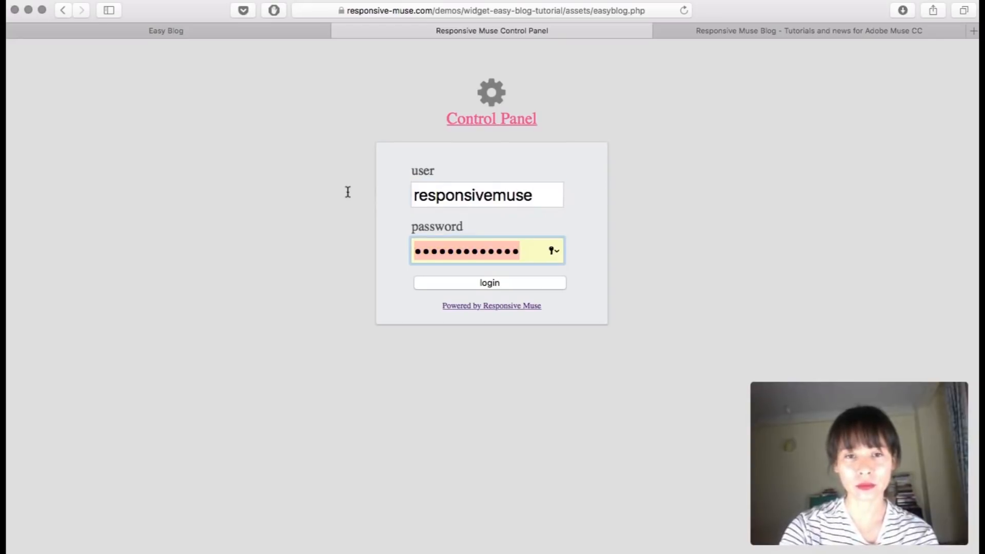
pyautogui.write('•••••••••')
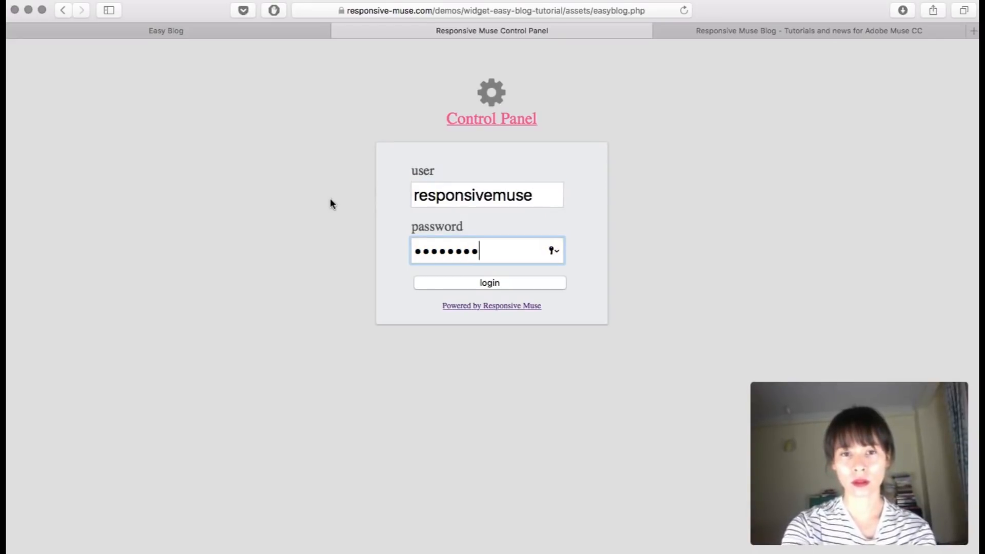
pyautogui.press('Return')
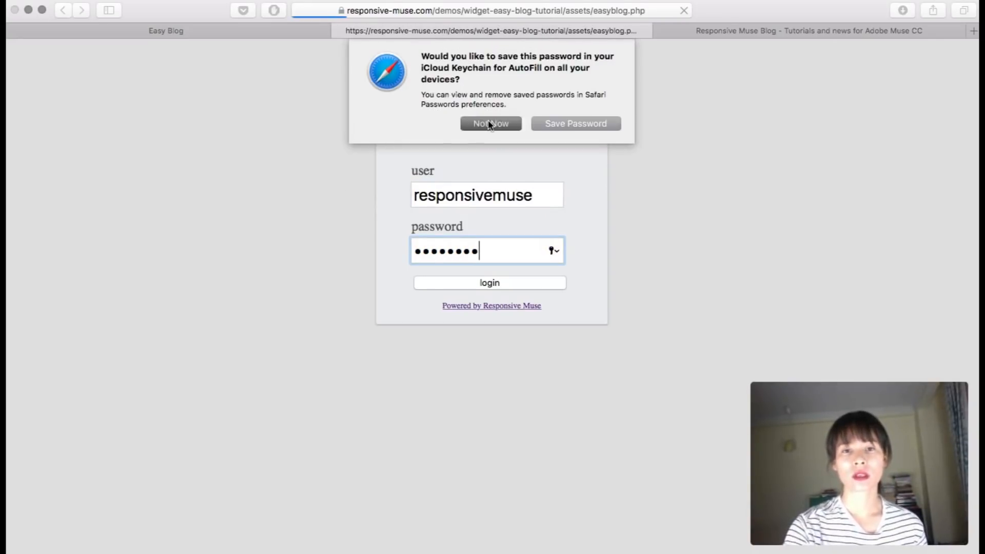
pyautogui.click(489, 124)
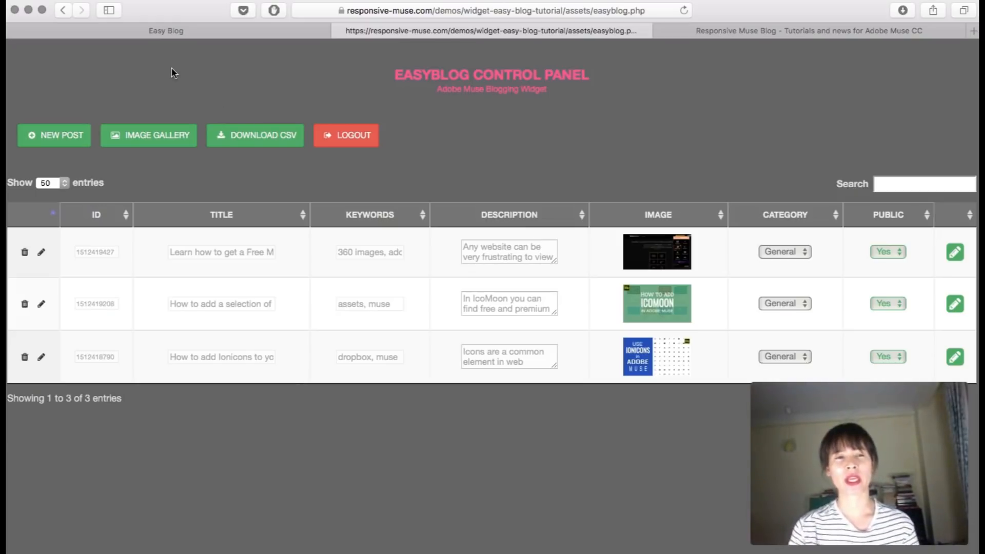
# Open the form for creating a new post in the Easyblog control panel.
pyautogui.click(71, 138)
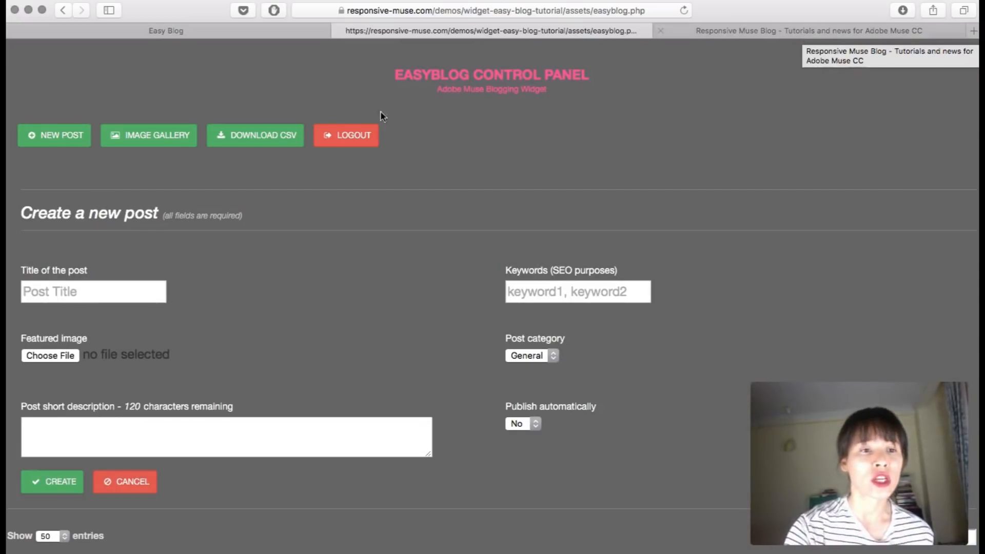
pyautogui.scroll(-2, 132, 287)
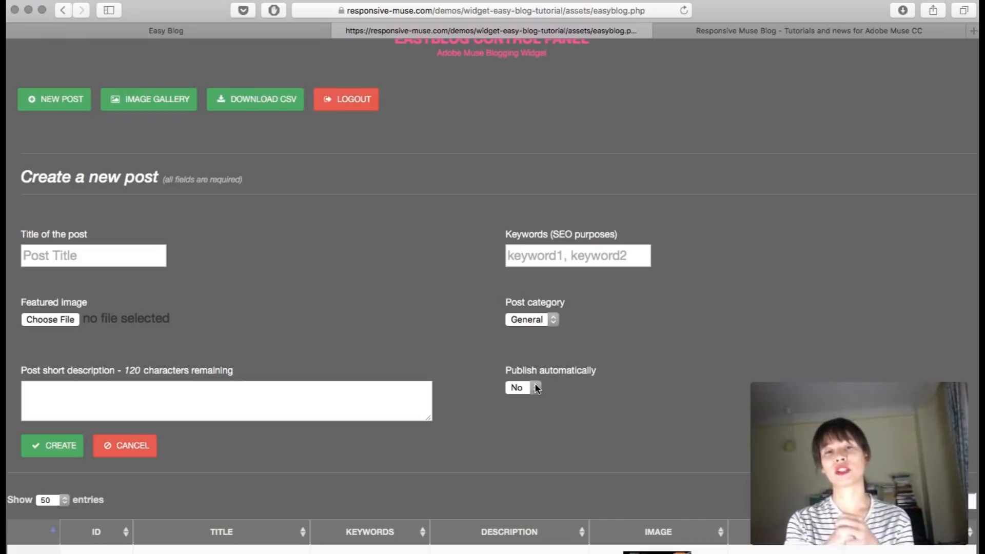
# Open the article "How to keep you common elements organized in Adobe Muse Library Panel" from the Responsive Muse Blog.
pyautogui.click(784, 32)
pyautogui.scroll(7, 419, 183)
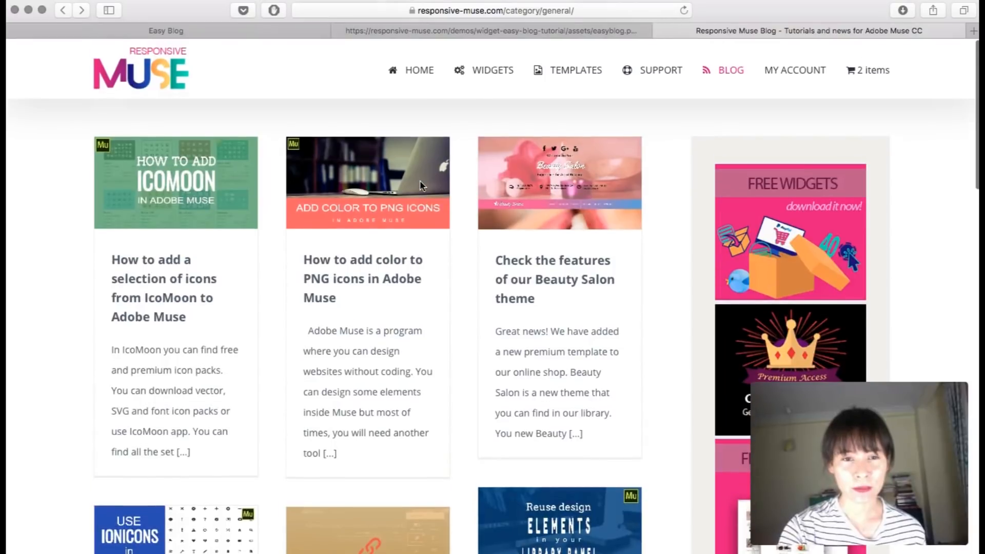
pyautogui.scroll(-6, 420, 184)
pyautogui.scroll(-2, 420, 183)
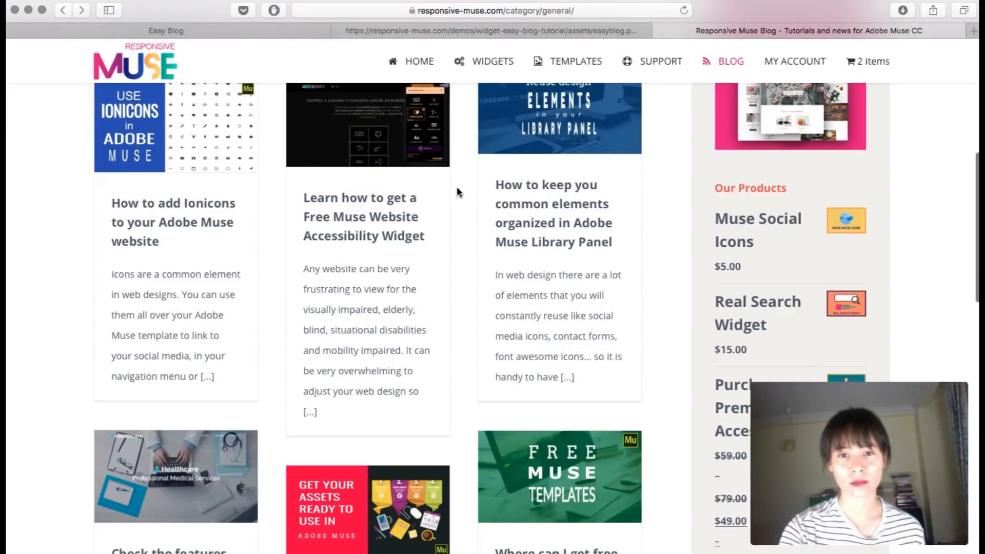
pyautogui.click(573, 215)
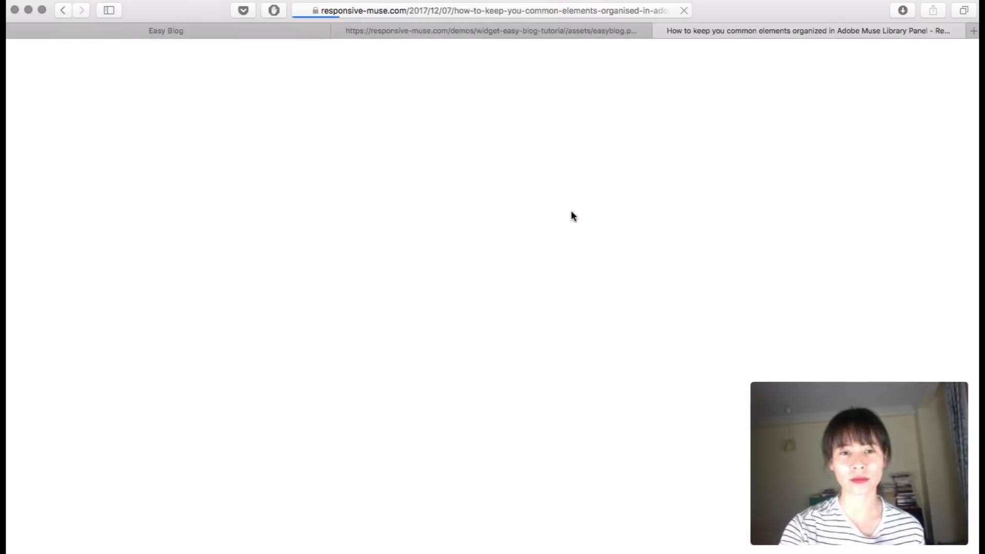
# Copy the article's heading and paste it as the title of the new post in the Easyblog control panel.
pyautogui.scroll(-12, 577, 281)
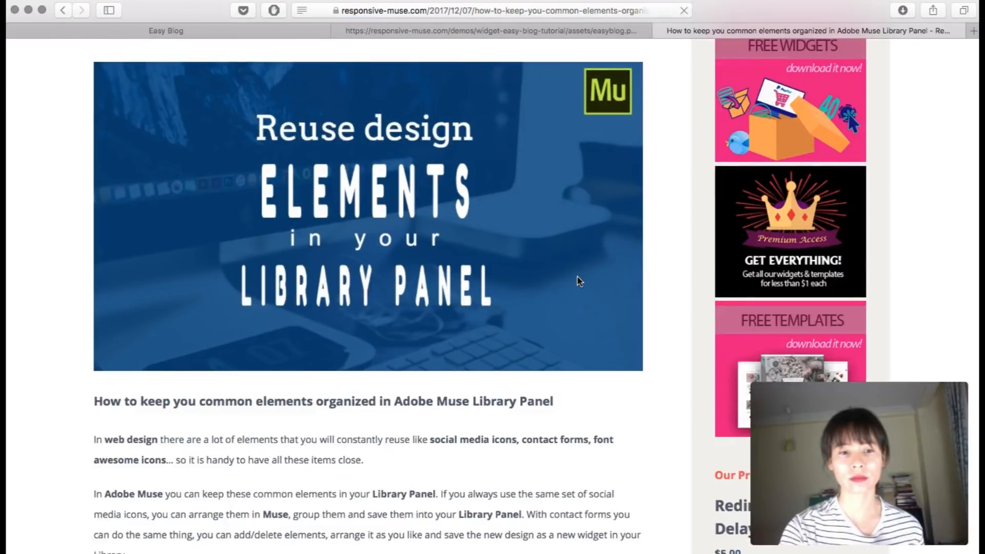
pyautogui.scroll(4, 577, 281)
pyautogui.scroll(1, 577, 281)
pyautogui.moveTo(556, 150); pyautogui.dragTo(120, 139)
pyautogui.click(94, 141)
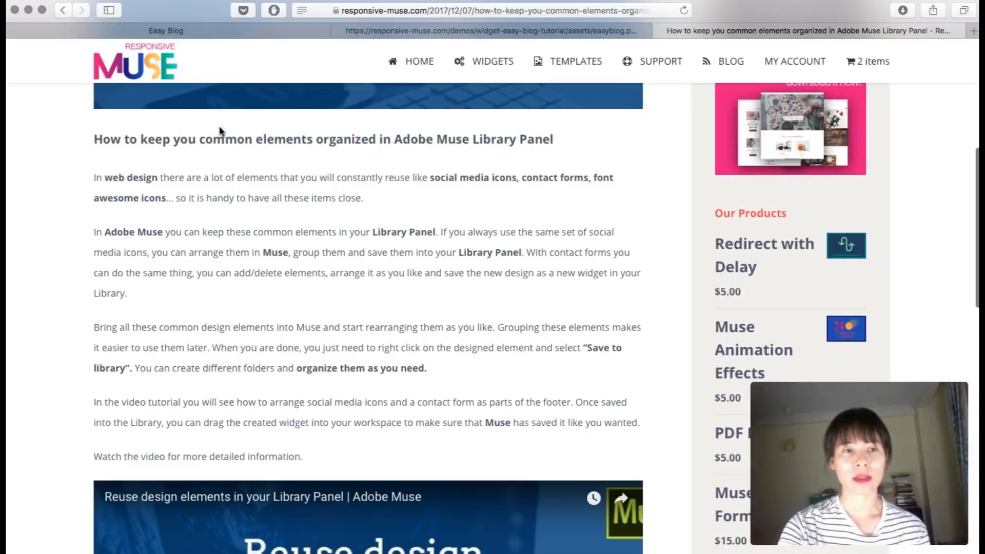
pyautogui.moveTo(565, 139); pyautogui.dragTo(94, 138)
pyautogui.press('super+c')
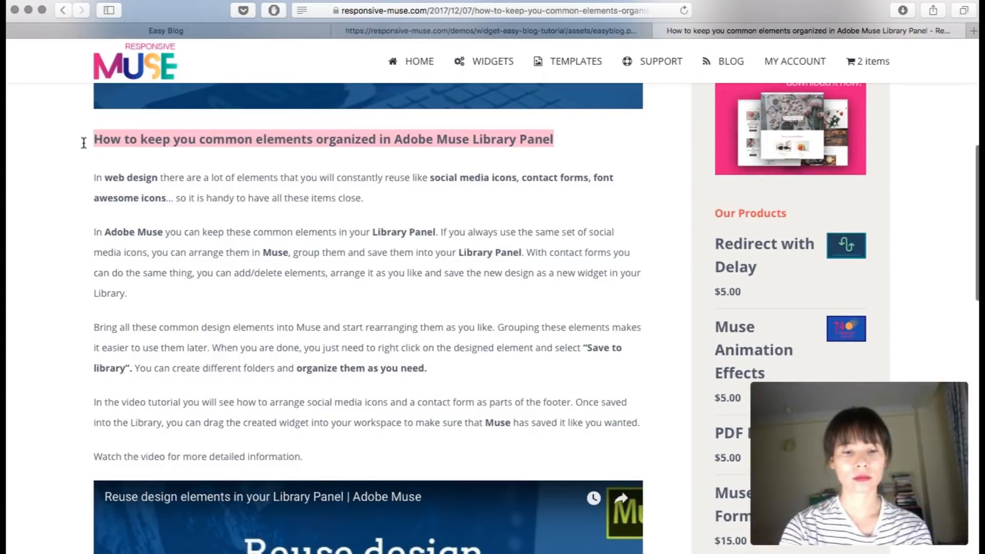
pyautogui.click(418, 30)
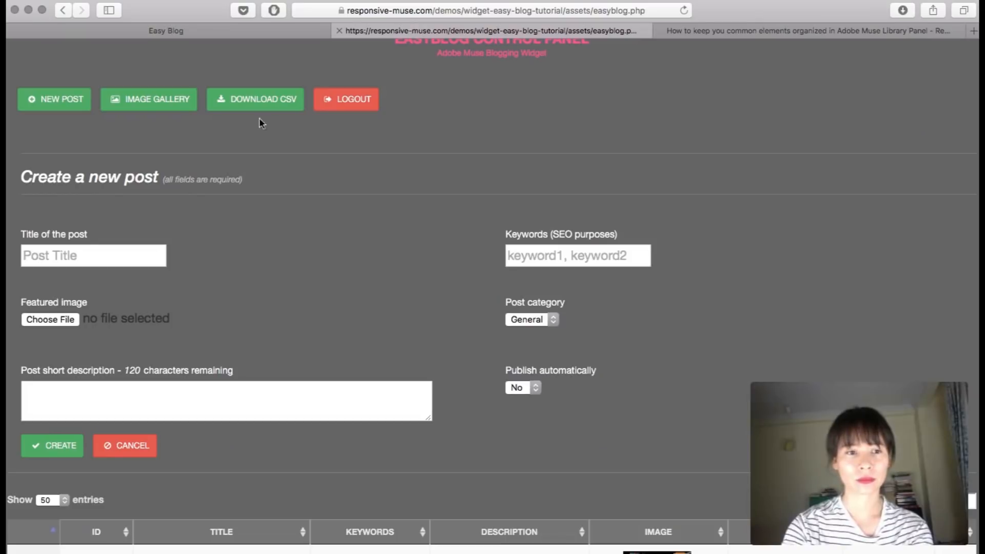
pyautogui.click(78, 259)
pyautogui.press('super+v')
# Choose reuse-design-elements-library-adobe-muse from the Blog folder as the new post's featured image.
pyautogui.click(99, 308)
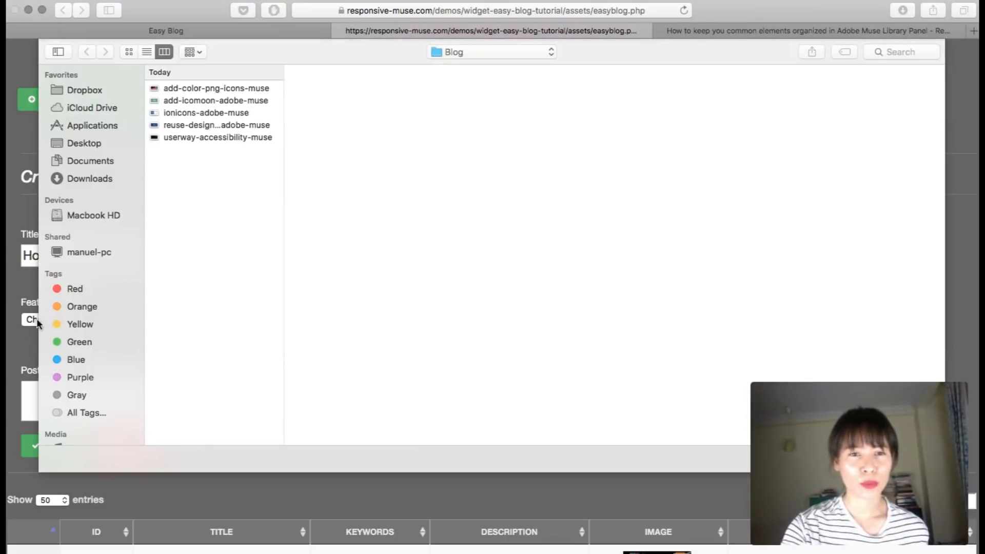
pyautogui.click(177, 125)
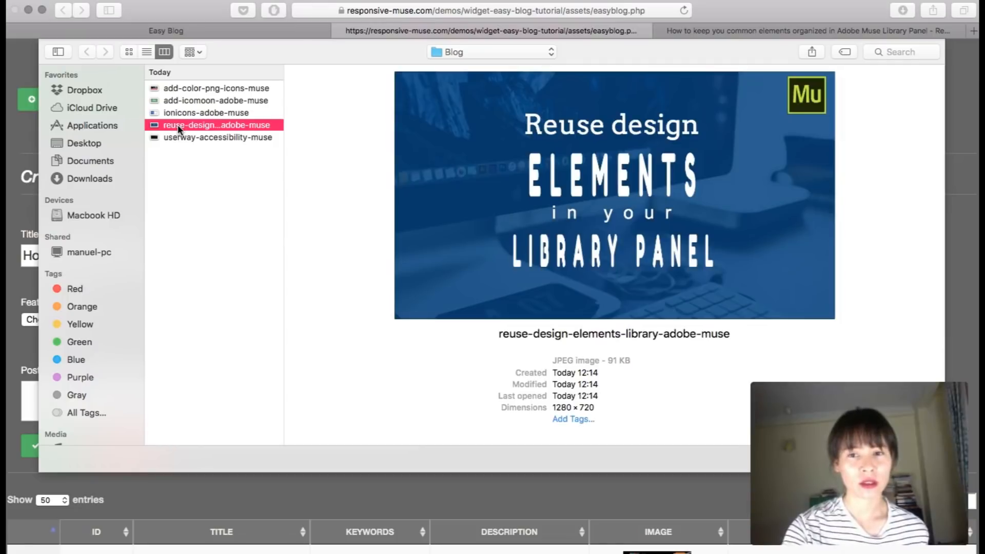
pyautogui.doubleClick(178, 124)
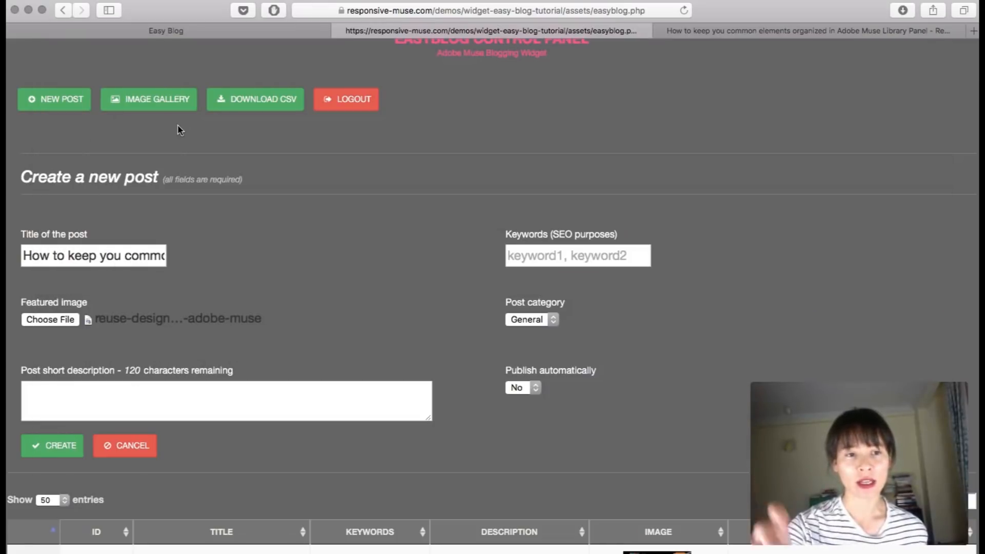
# Copy the article's opening sentence through "font awesome icons" and paste it as the new post's short description.
pyautogui.click(93, 388)
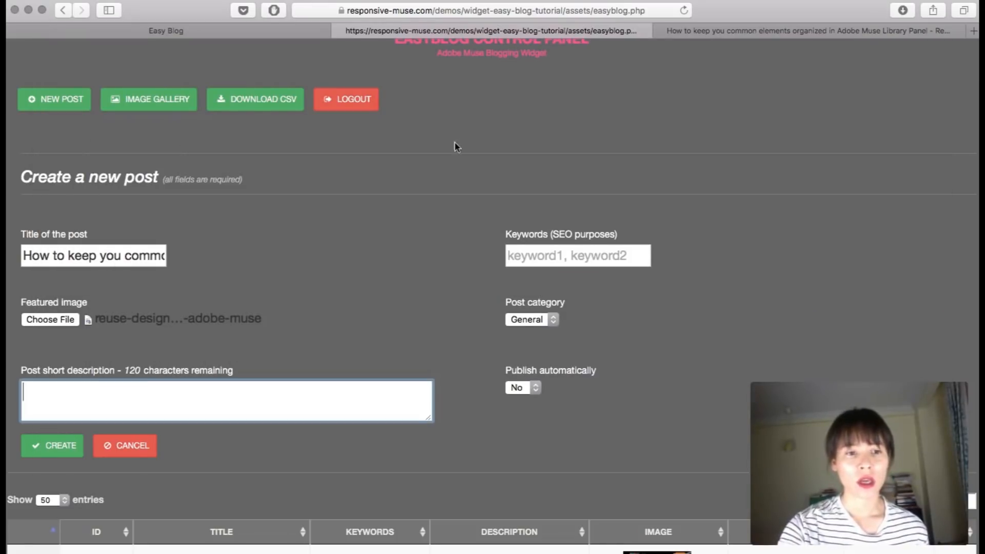
pyautogui.click(775, 23)
pyautogui.moveTo(93, 179); pyautogui.dragTo(167, 199)
pyautogui.press('super+c')
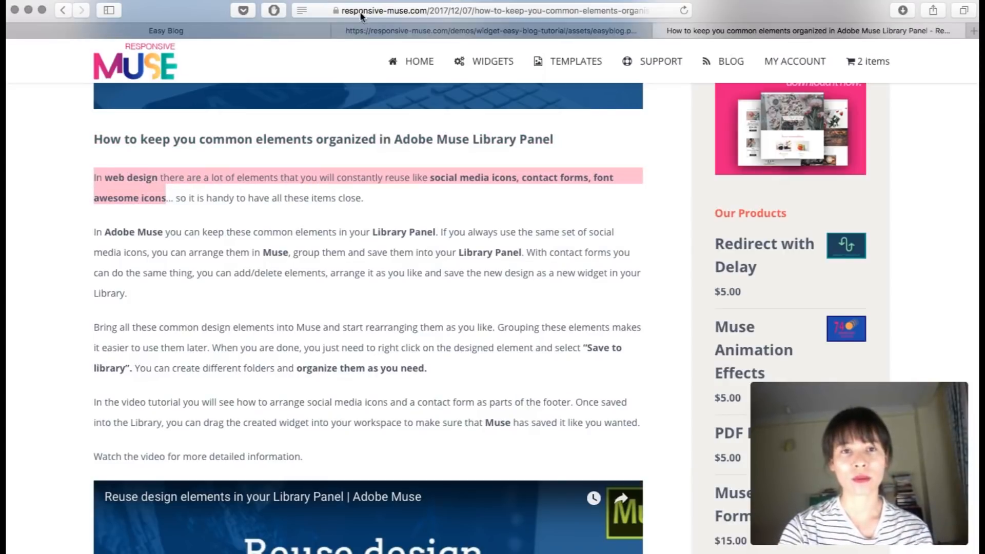
pyautogui.click(379, 29)
pyautogui.press('super+v')
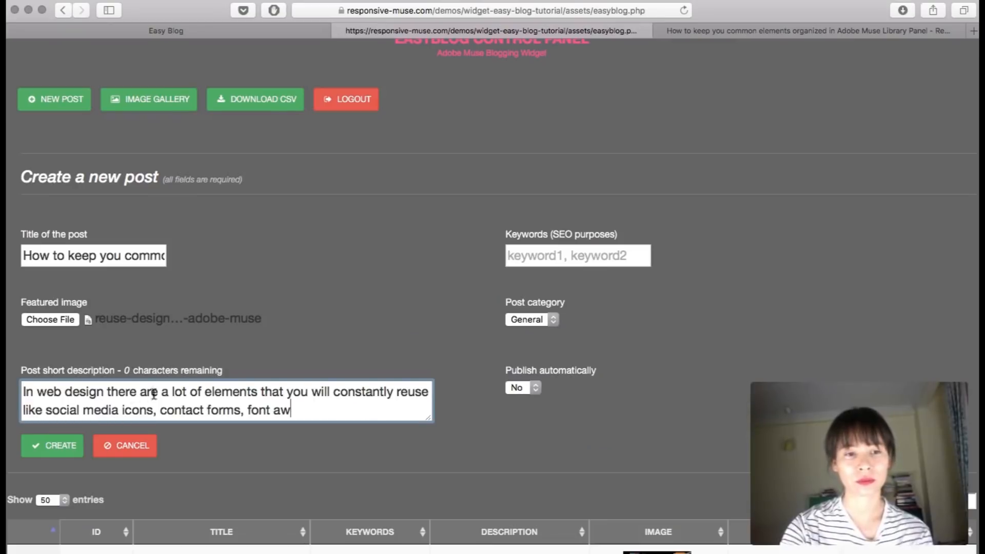
# Enter "web, design, muse," as the new post's SEO keywords.
pyautogui.click(584, 256)
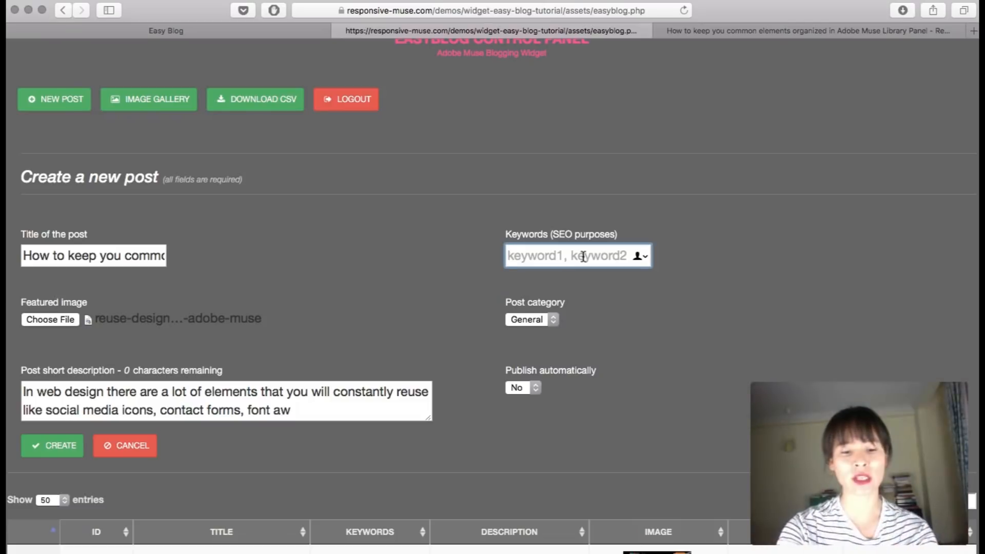
pyautogui.write('web, ')
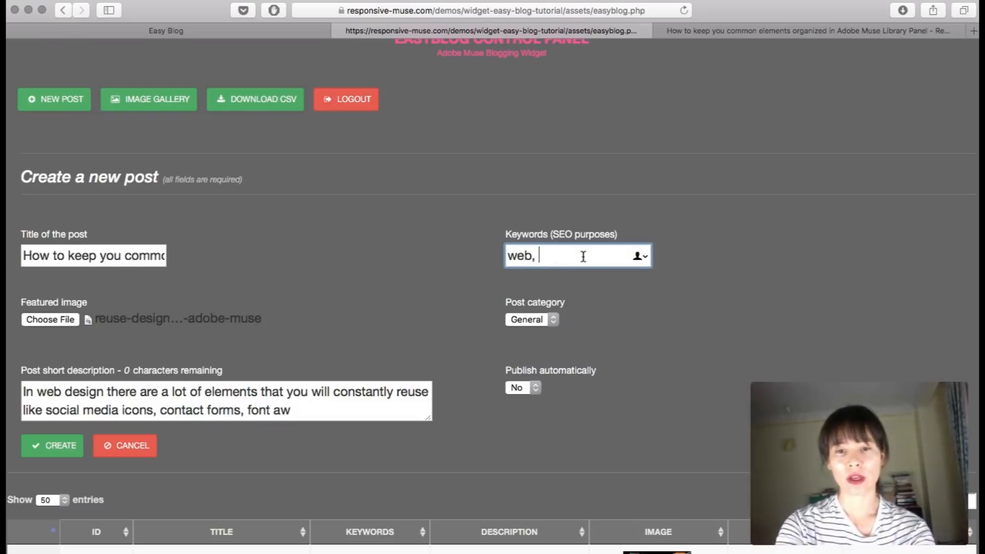
pyautogui.write('design, m')
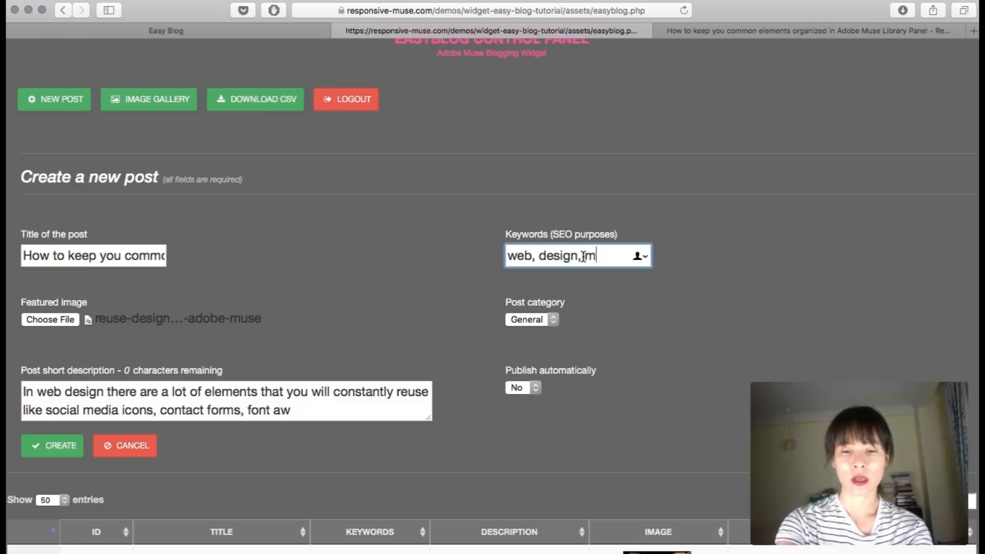
pyautogui.write('use,')
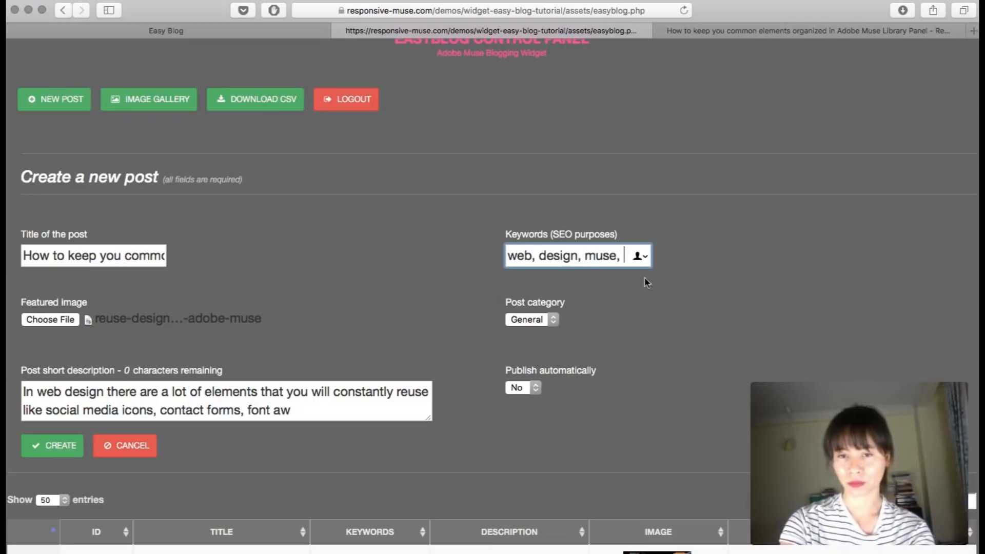
pyautogui.press('Tab')
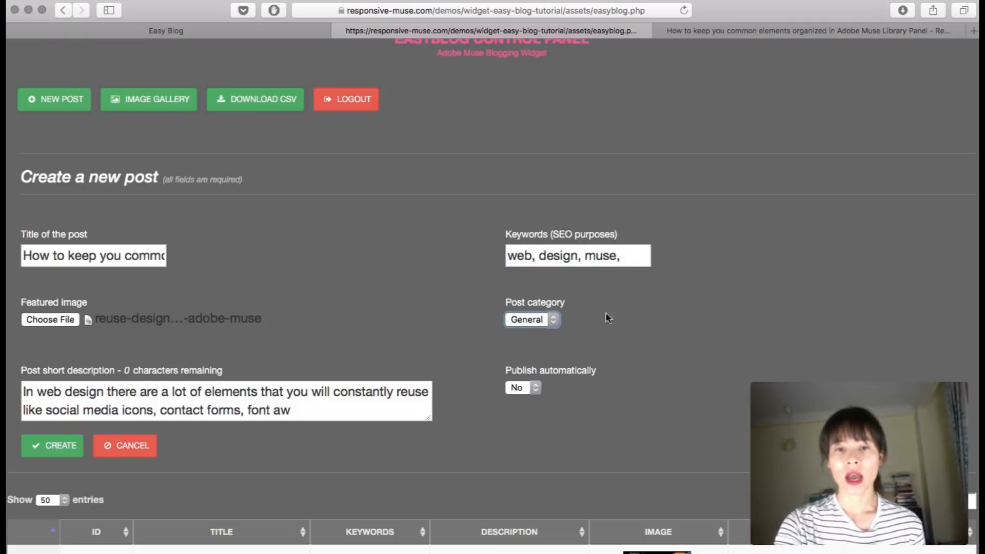
# Keep General as the post category and create the post.
pyautogui.click(549, 319)
pyautogui.click(534, 321)
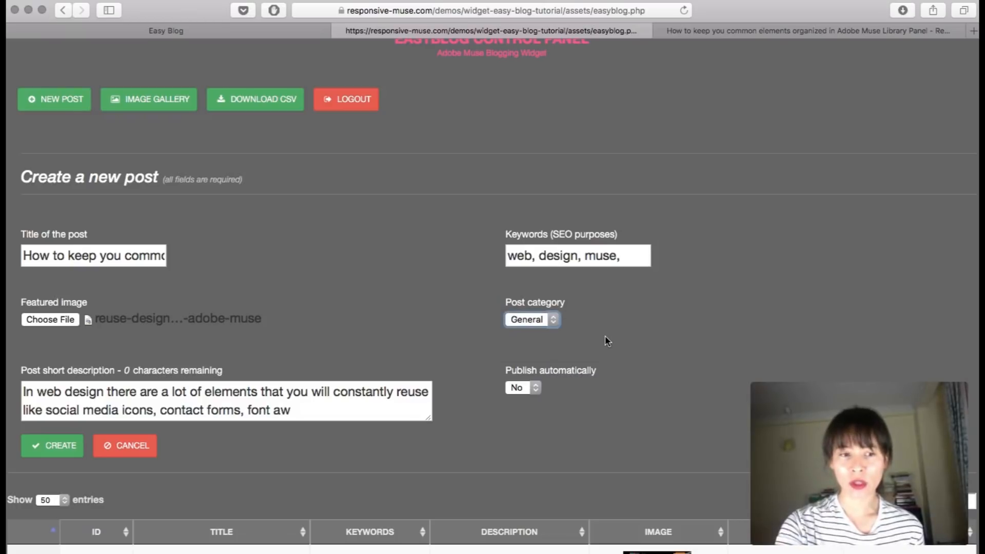
pyautogui.scroll(-1, 607, 340)
pyautogui.scroll(-2, 607, 340)
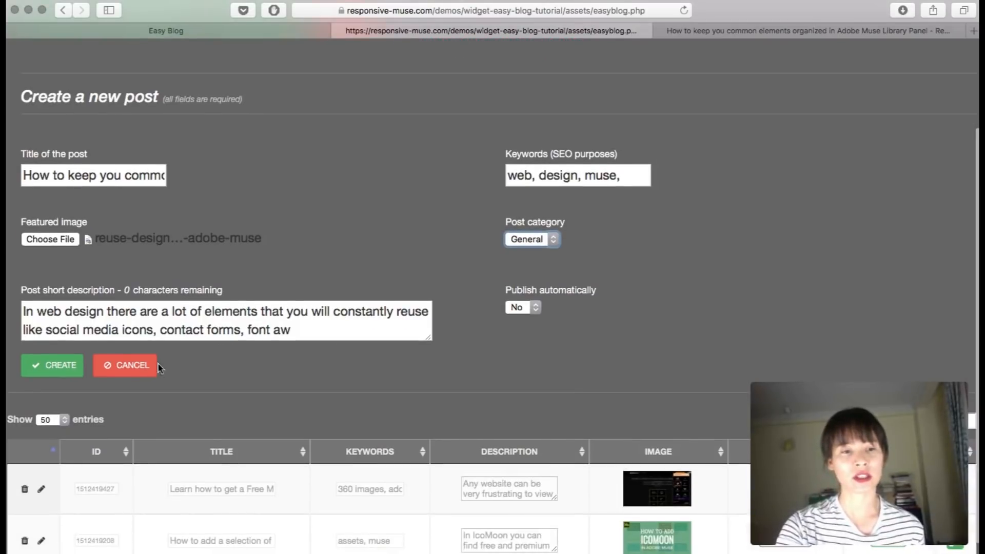
pyautogui.click(56, 371)
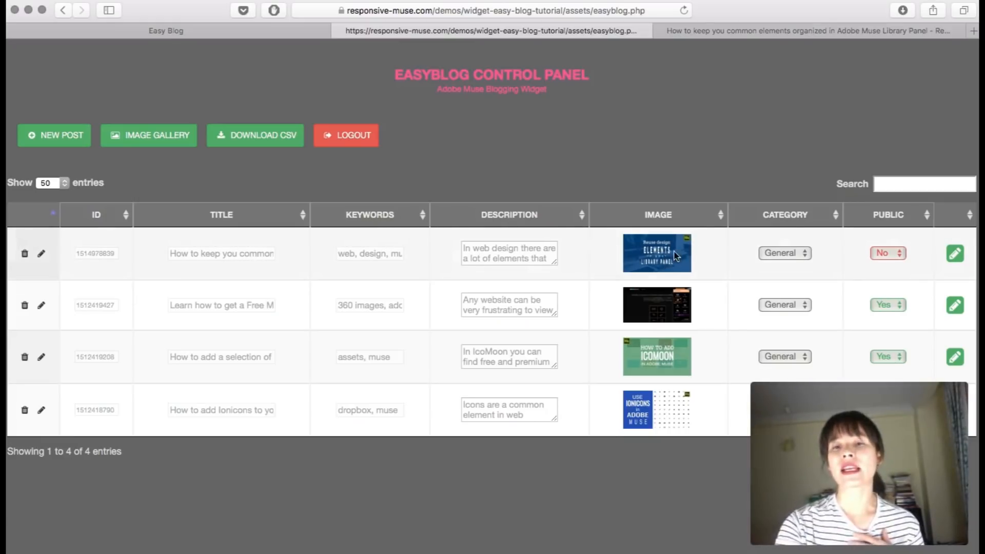
# Open the new post's content editor and paste in the article's body text, from "In web design" through "Watch the video for more detailed information.".
pyautogui.click(954, 254)
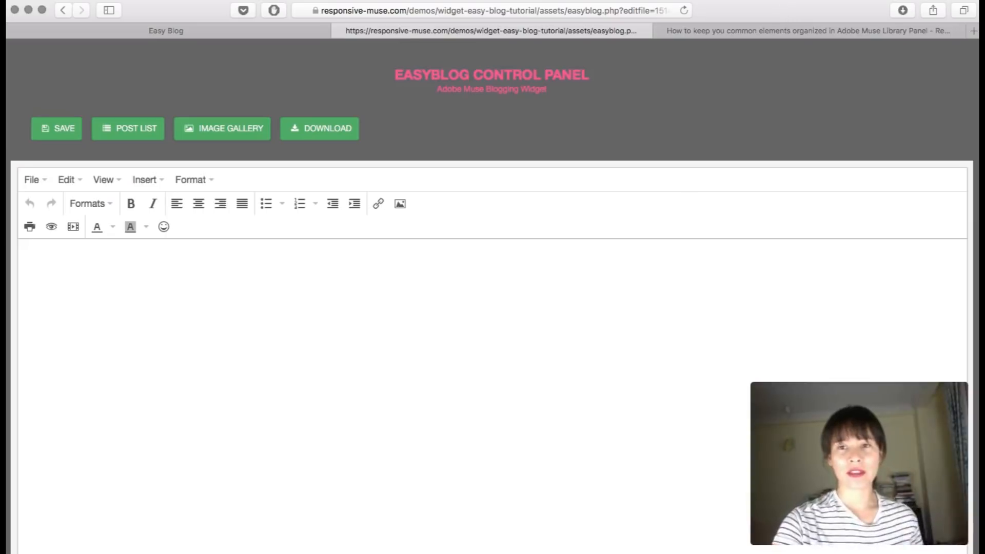
pyautogui.click(711, 30)
pyautogui.scroll(-1, 242, 231)
pyautogui.moveTo(310, 446); pyautogui.dragTo(67, 166)
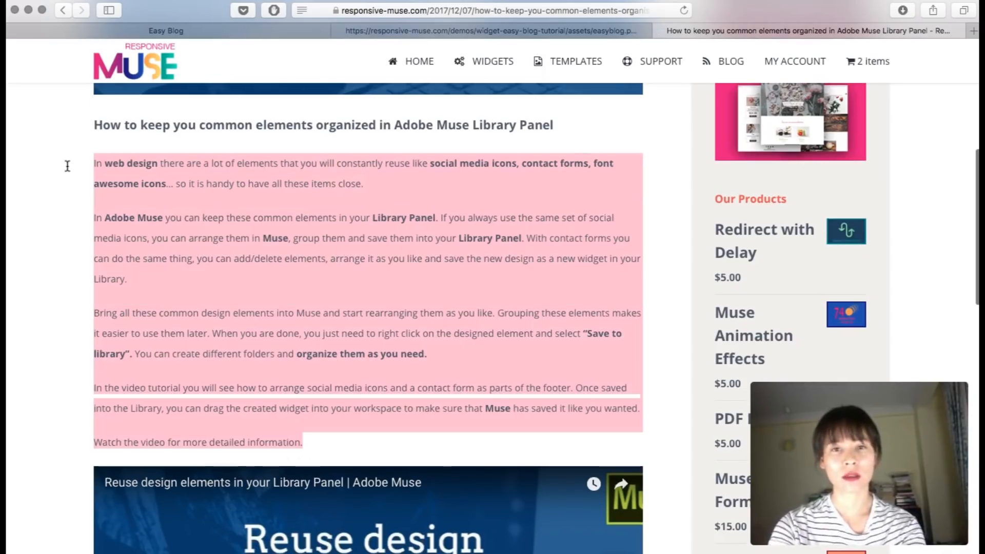
pyautogui.click(479, 28)
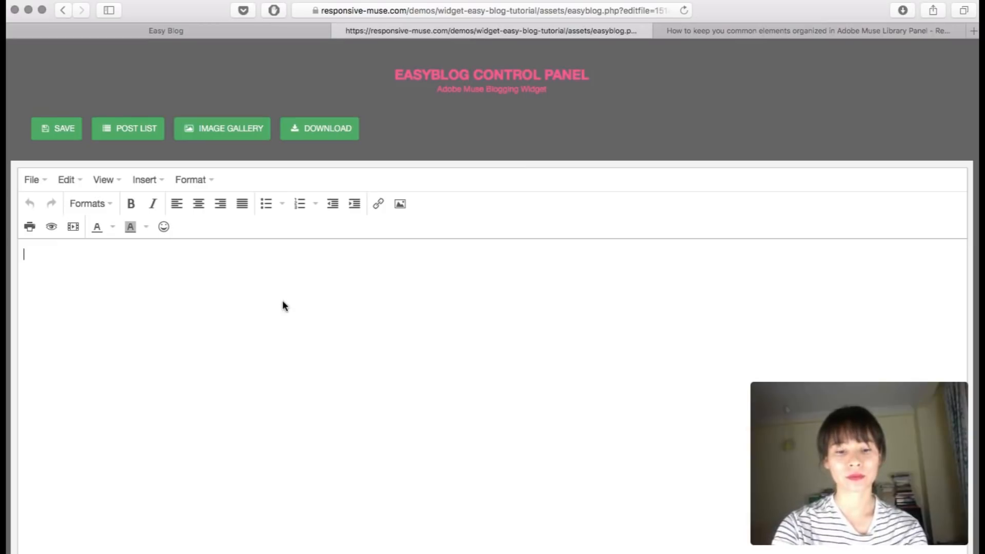
pyautogui.write('In web design there are a lot of elements that you will constantly reuse like social media icons, contact forms, font awesome icons… so it is handy to have all these items close. In Adobe Muse you can keep these common elements in your Library Panel. If you always use the same set of social media icons, you can arrange them in Muse, group them and save them into your Library Panel. With contact forms you can do the same thing, you can add/delete elements, arrange it as you like and save the new design as a new widget in your Library. Bring all these common design elements into Muse and start rearranging them as you like. Grouping these elements makes it easier to use them later. When you are done, you just need to right click on the designed element and select "Save to library". You can create different folders and organize them as you need. In the video tutorial you will see how to arrange social media icons and a contact form as parts of the footer. Once saved into the Library, you can drag the created widget into your workspace to make sure that Muse has saved it like you wanted. Watch the video for more detailed information.')
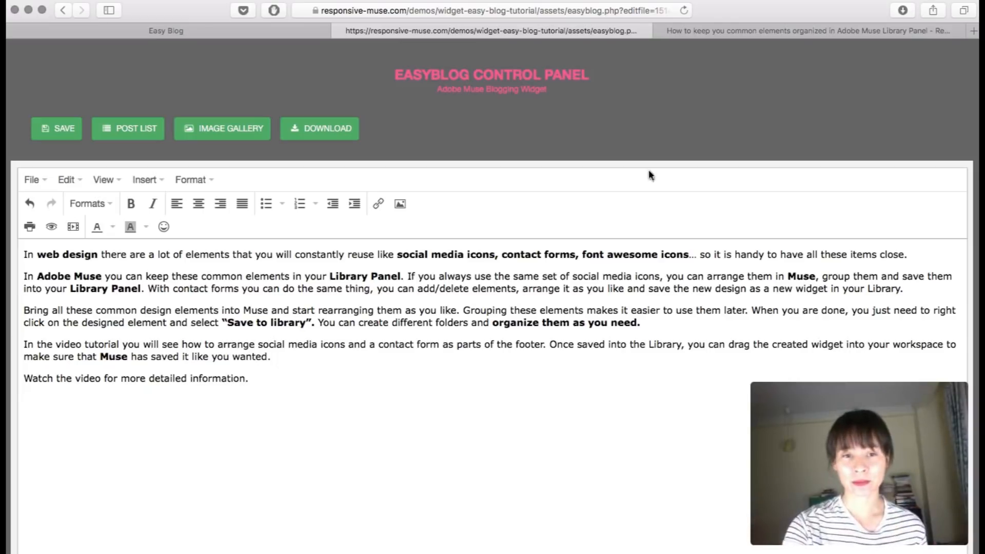
# Save the post content and return to the post list.
pyautogui.click(60, 135)
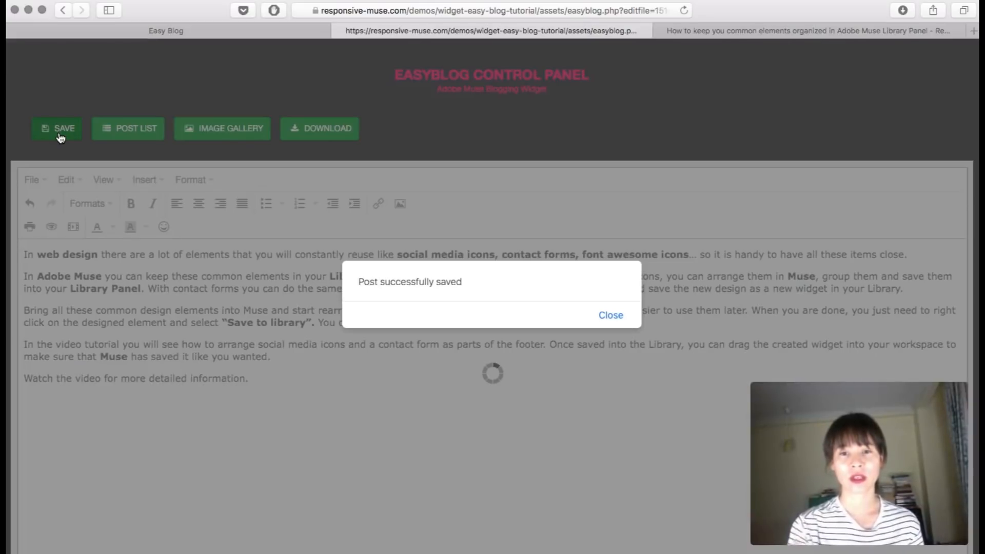
pyautogui.click(621, 322)
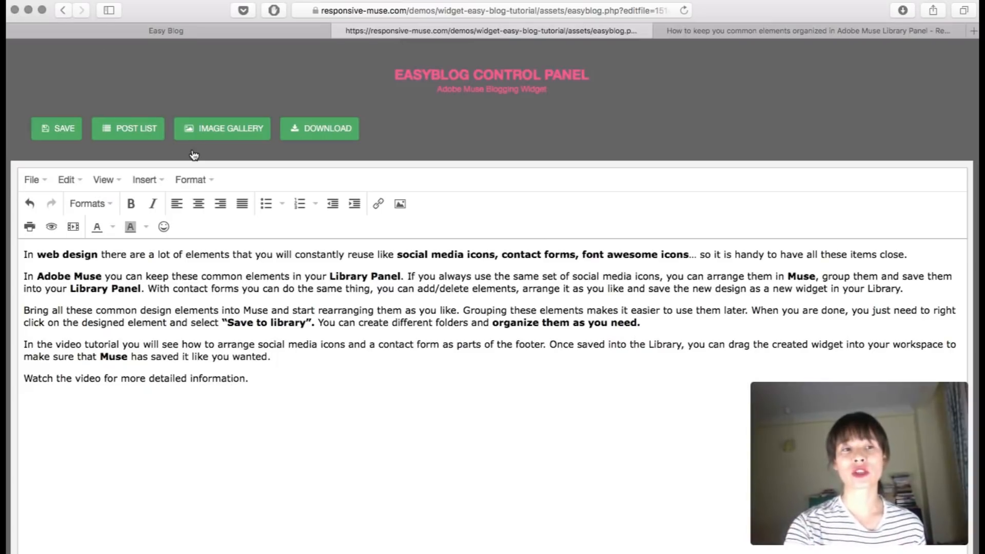
pyautogui.click(149, 134)
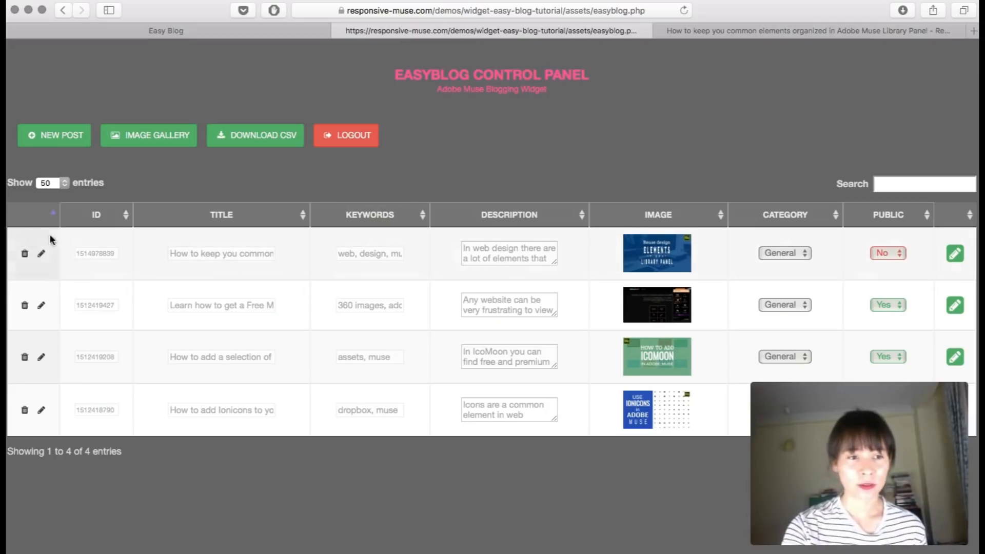
# Make the "How to keep you common..." post's row editable, set Public to Yes and save the row.
pyautogui.click(41, 254)
pyautogui.click(43, 254)
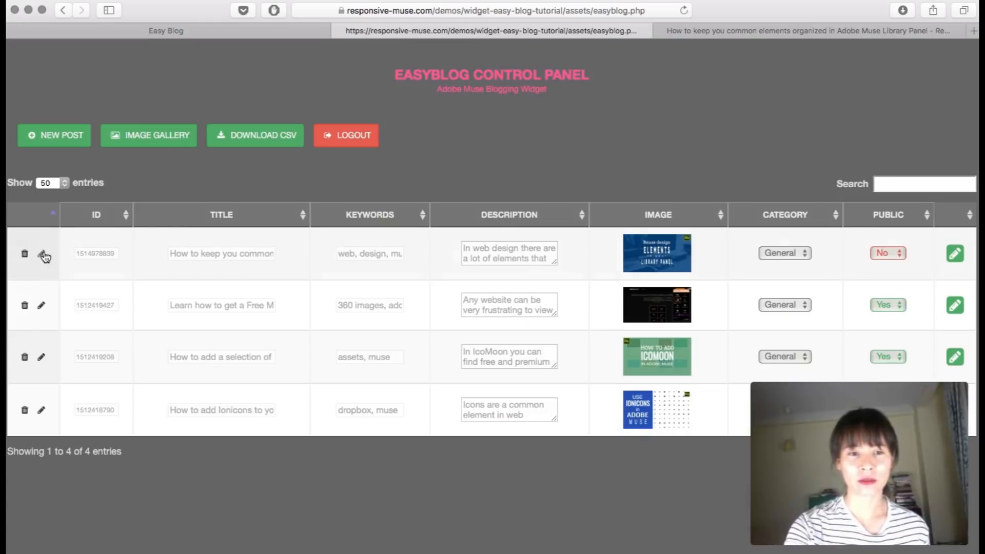
pyautogui.click(42, 255)
pyautogui.click(217, 259)
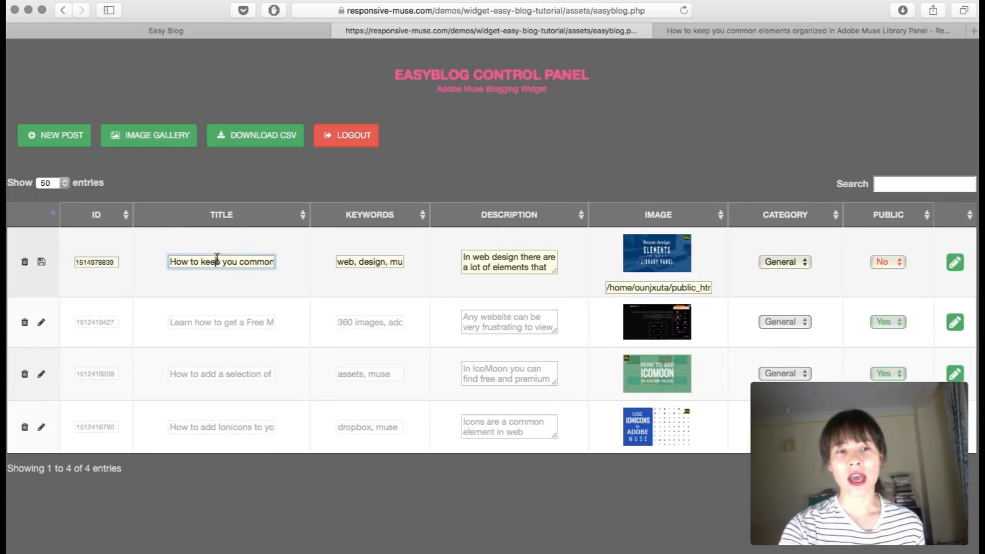
pyautogui.click(354, 260)
pyautogui.click(464, 263)
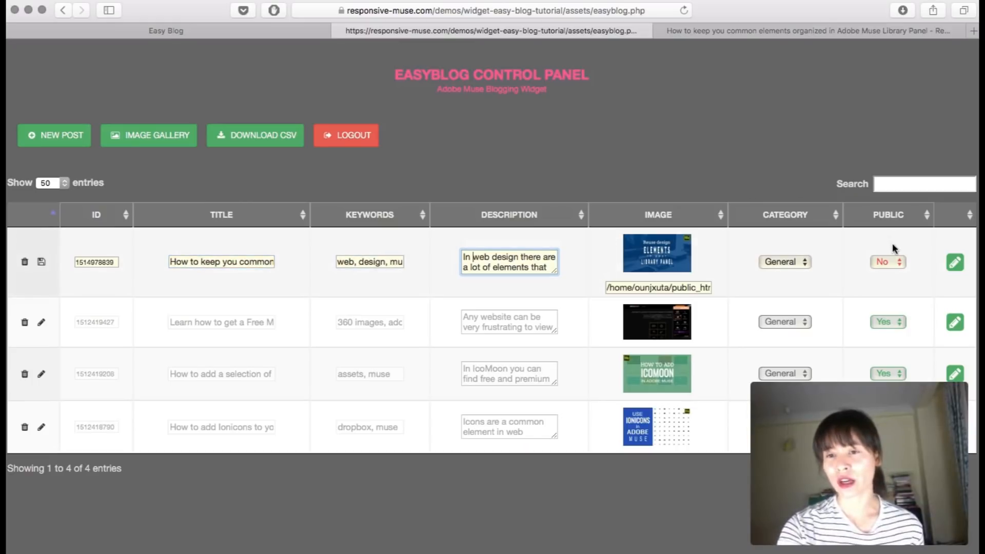
pyautogui.click(897, 263)
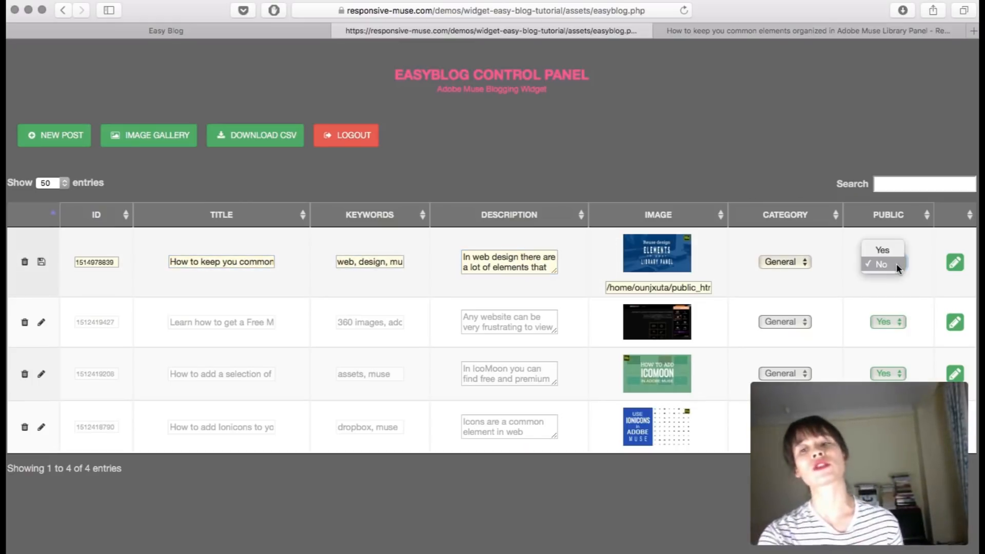
pyautogui.click(888, 250)
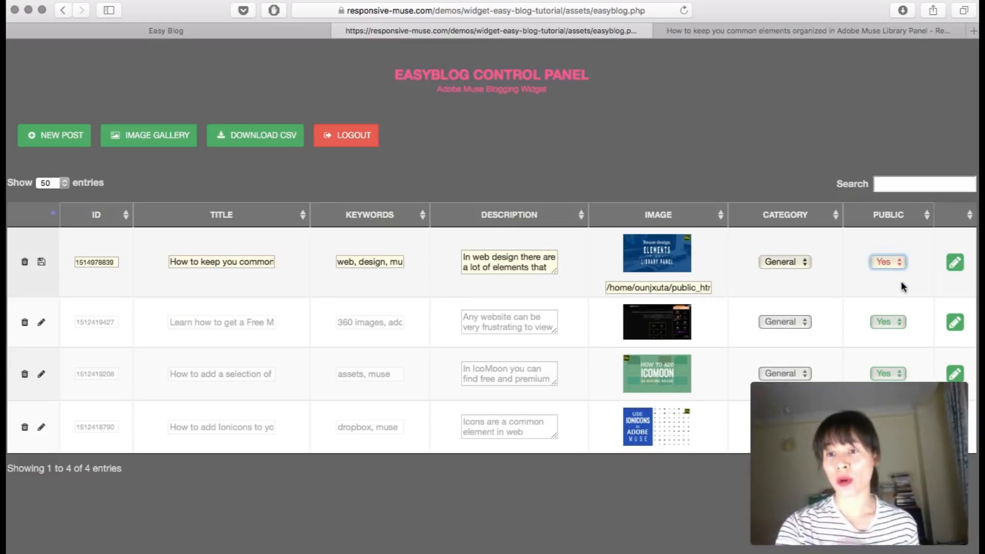
pyautogui.click(42, 264)
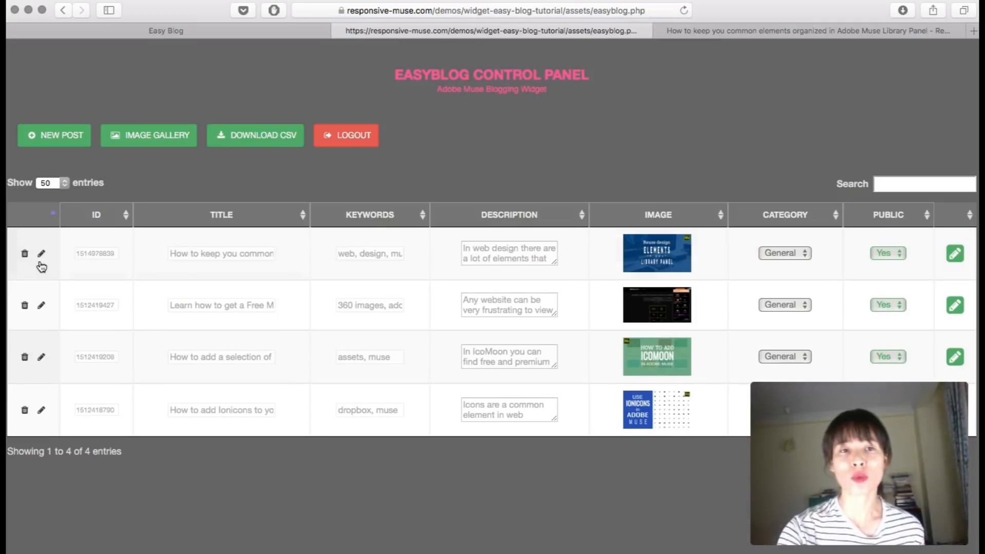
# Reload the Easy Blog demo page and view its post thumbnails.
pyautogui.click(186, 32)
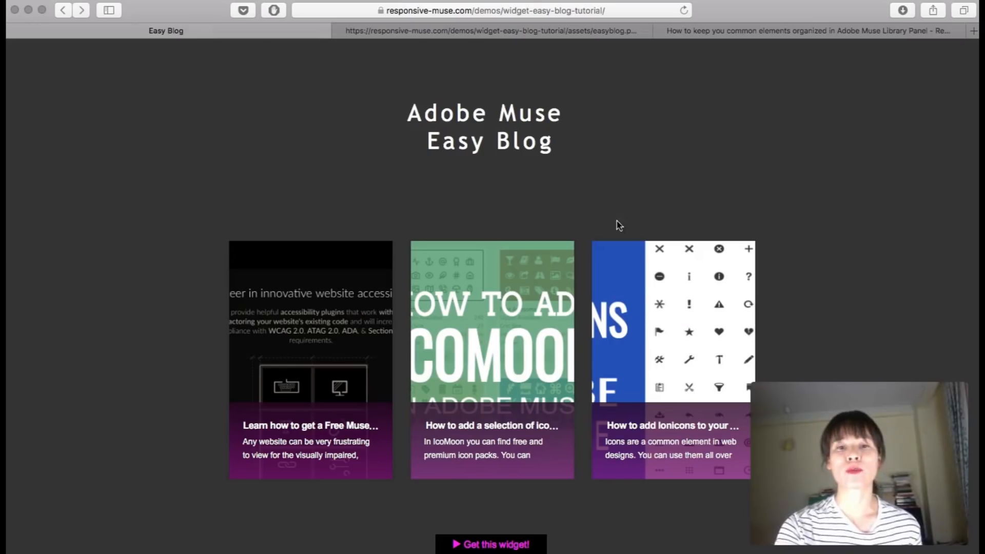
pyautogui.click(427, 107)
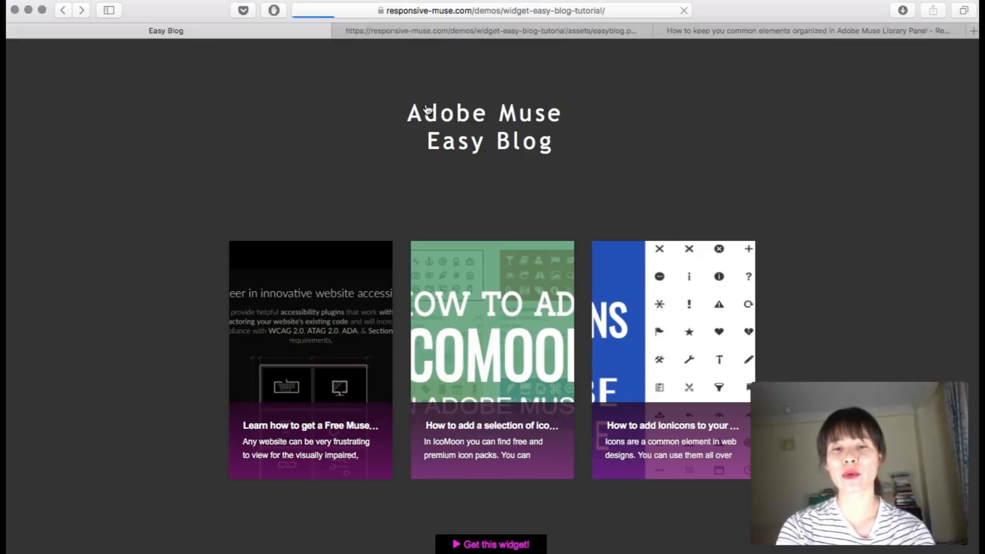
pyautogui.scroll(-5, 845, 217)
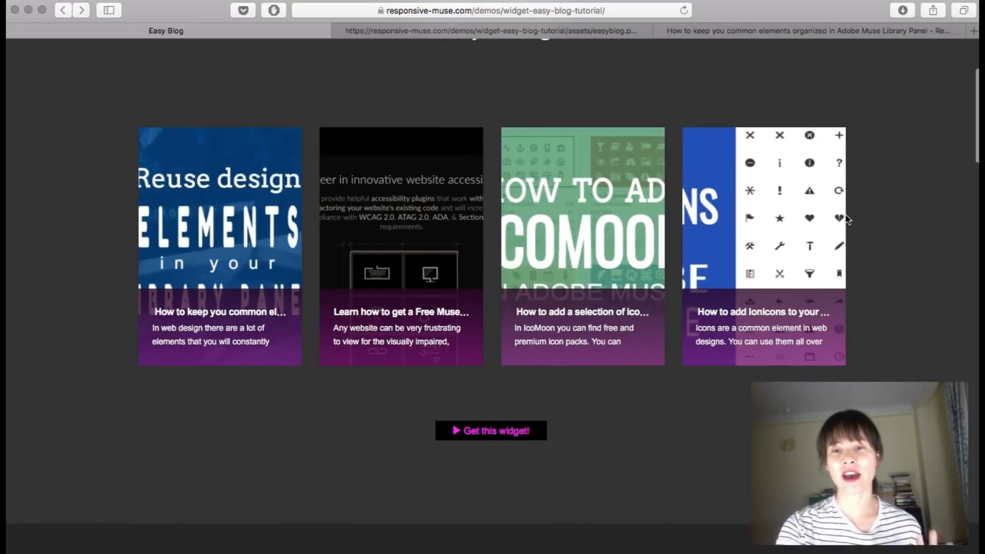
# Sort the control panel's post list in turn by title, keywords, description and image, with title and image in descending order.
pyautogui.click(437, 31)
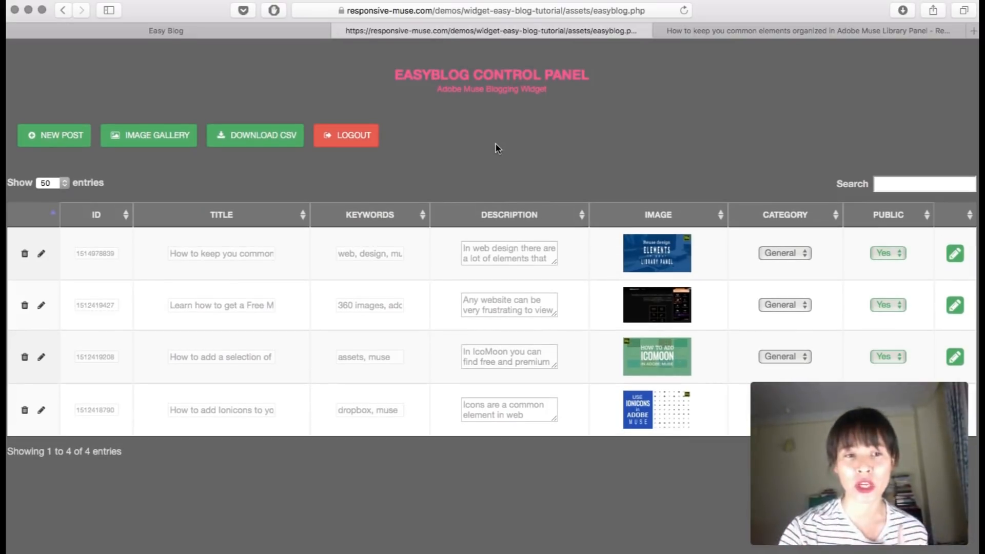
pyautogui.click(303, 216)
pyautogui.click(304, 215)
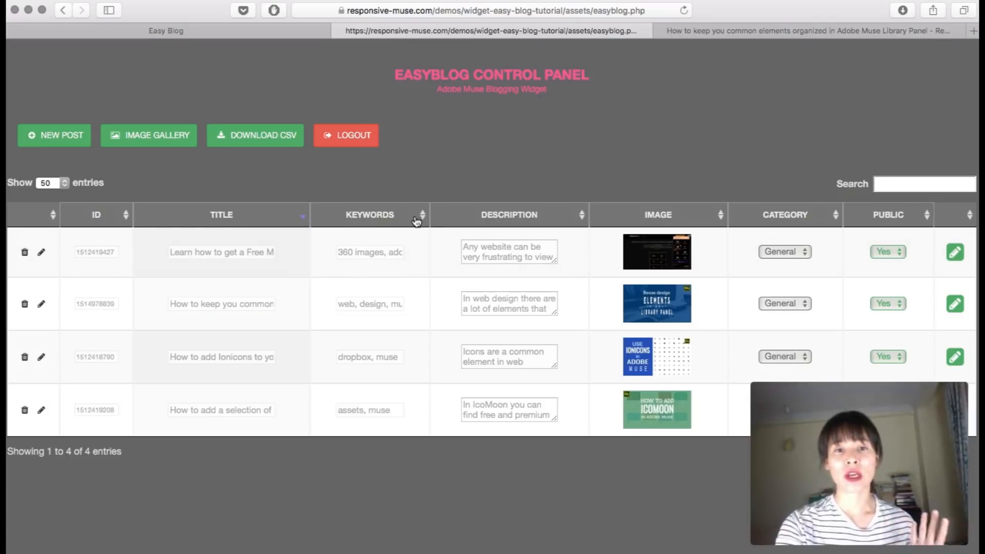
pyautogui.click(423, 217)
pyautogui.click(583, 219)
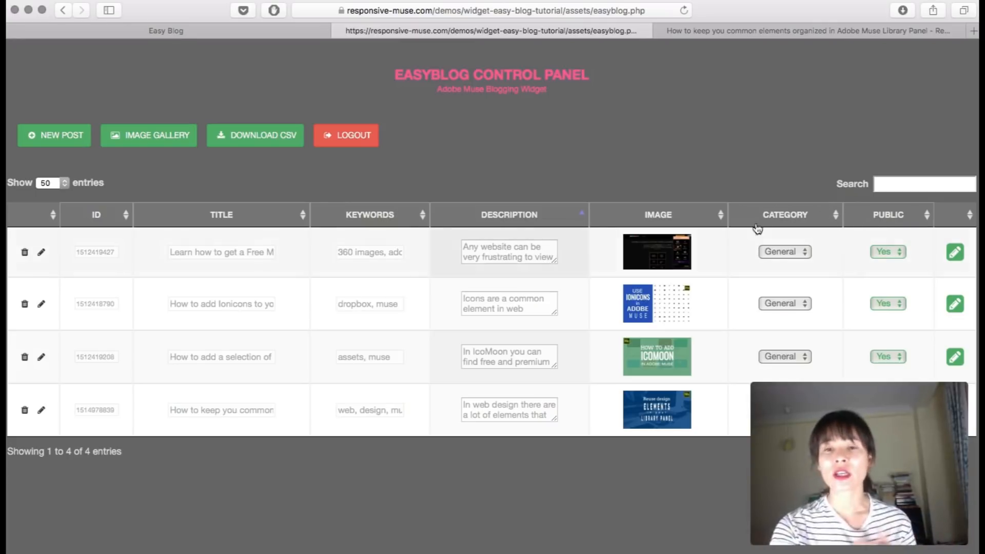
pyautogui.click(723, 219)
pyautogui.click(723, 219)
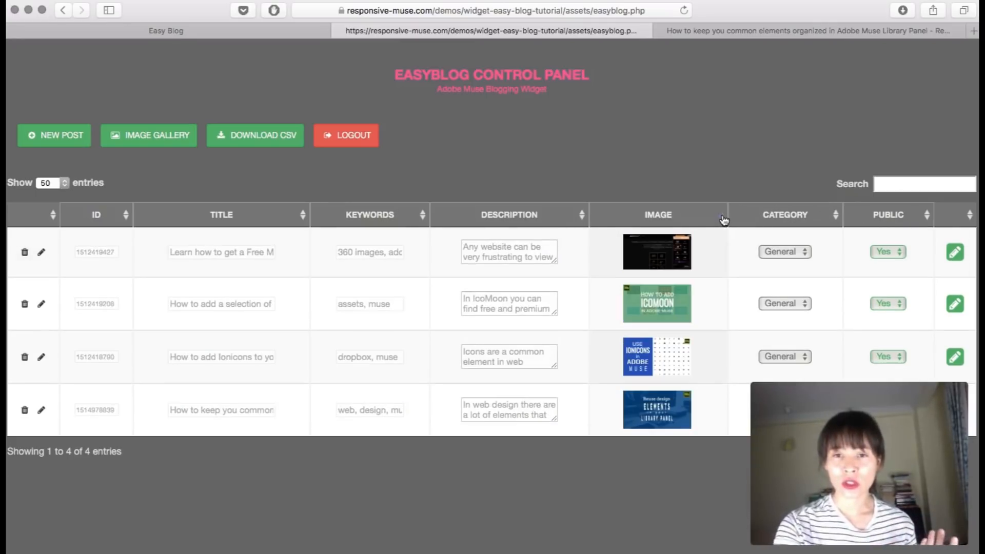
# Search the post list for "dropbox", and replace the search term with "png".
pyautogui.click(918, 185)
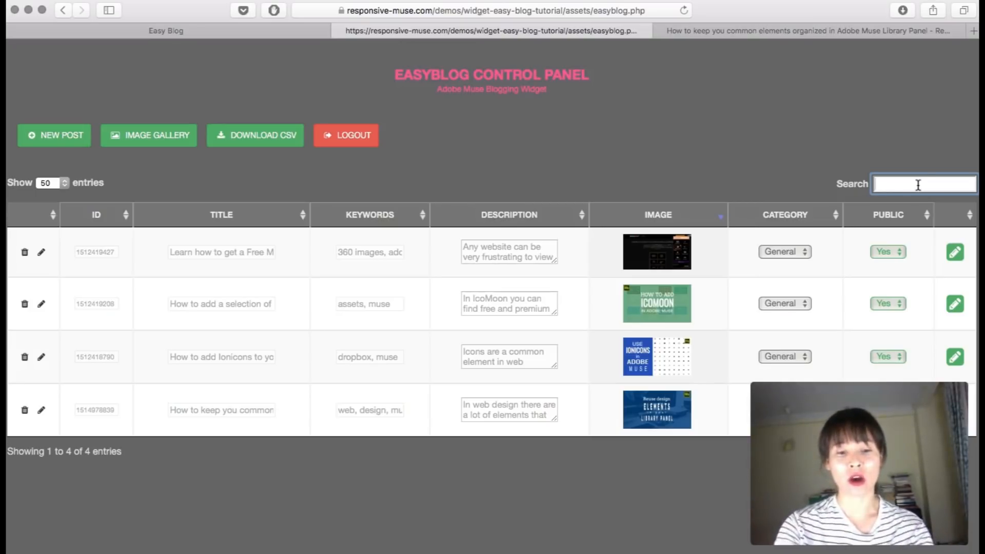
pyautogui.write('dropbox')
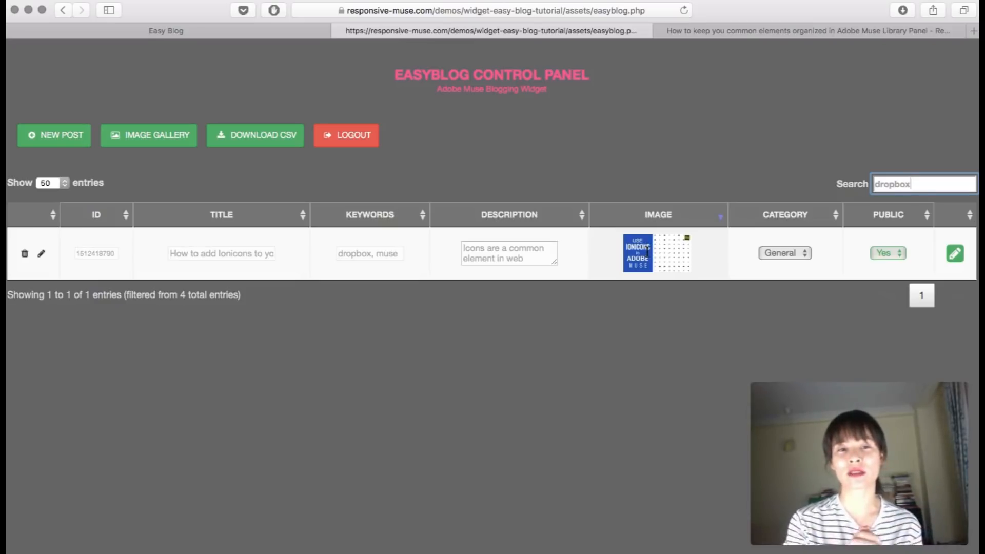
pyautogui.click(368, 256)
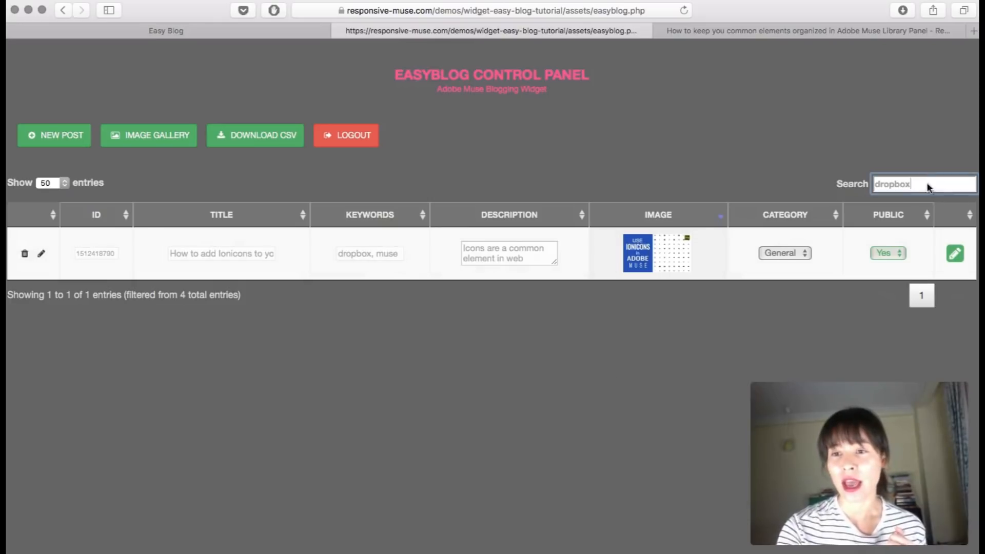
pyautogui.moveTo(928, 187); pyautogui.dragTo(799, 176)
pyautogui.write('png')
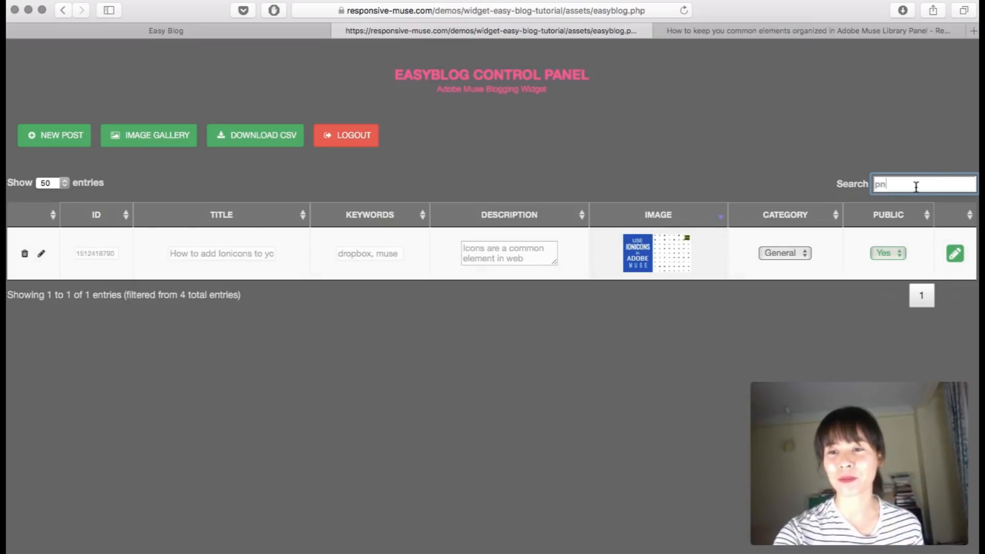
# Clear the search term from the post list.
pyautogui.press('BackSpace')
pyautogui.press('BackSpace')
pyautogui.click(643, 148)
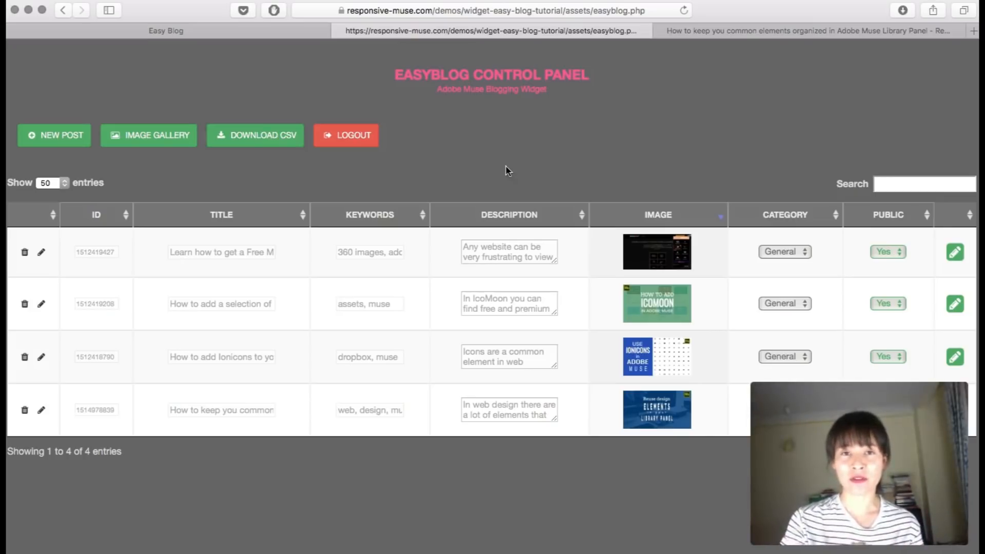
# Browse the uploaded images and their URLs in the image gallery, and return to the post list.
pyautogui.click(143, 136)
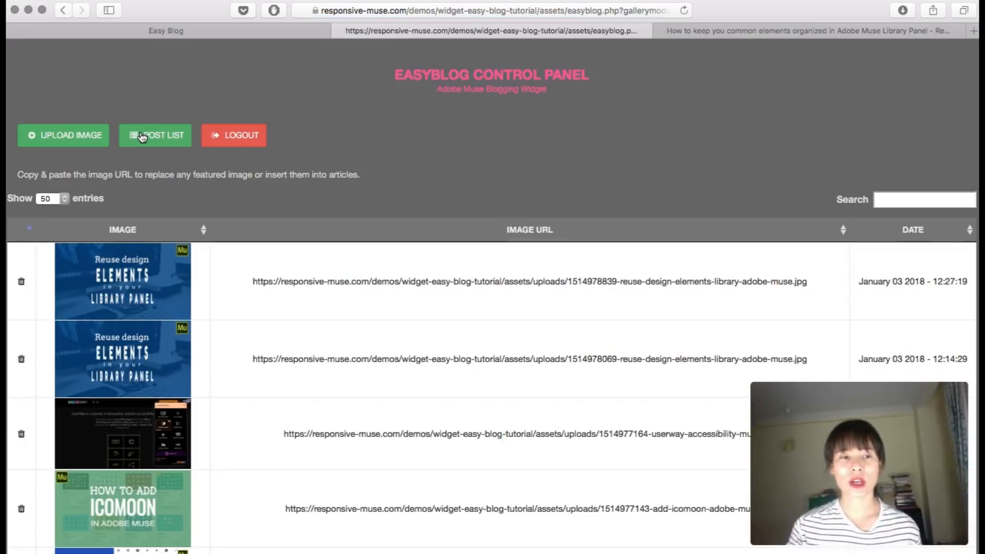
pyautogui.scroll(-6, 542, 225)
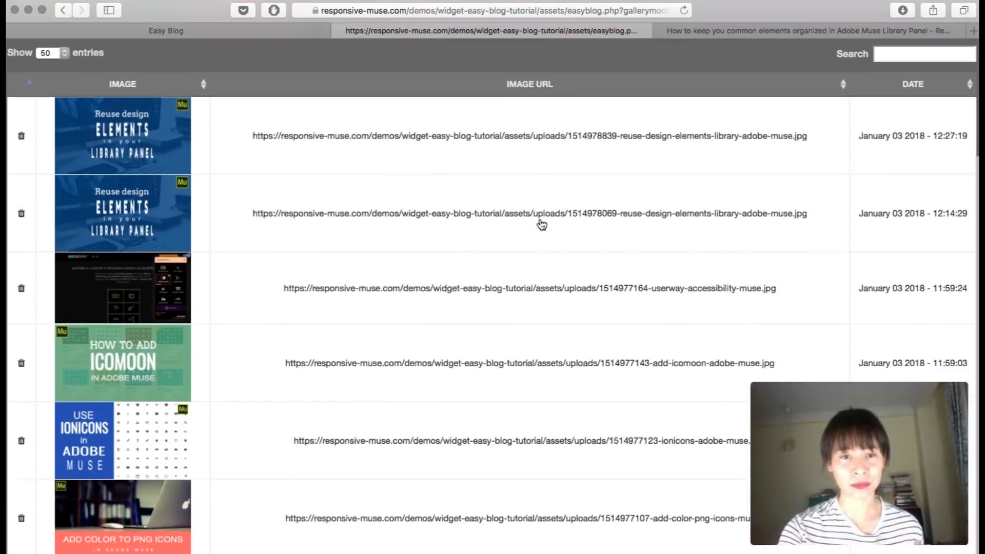
pyautogui.scroll(2, 541, 224)
pyautogui.scroll(3, 542, 224)
pyautogui.scroll(-3, 542, 224)
pyautogui.scroll(3, 411, 195)
pyautogui.click(179, 139)
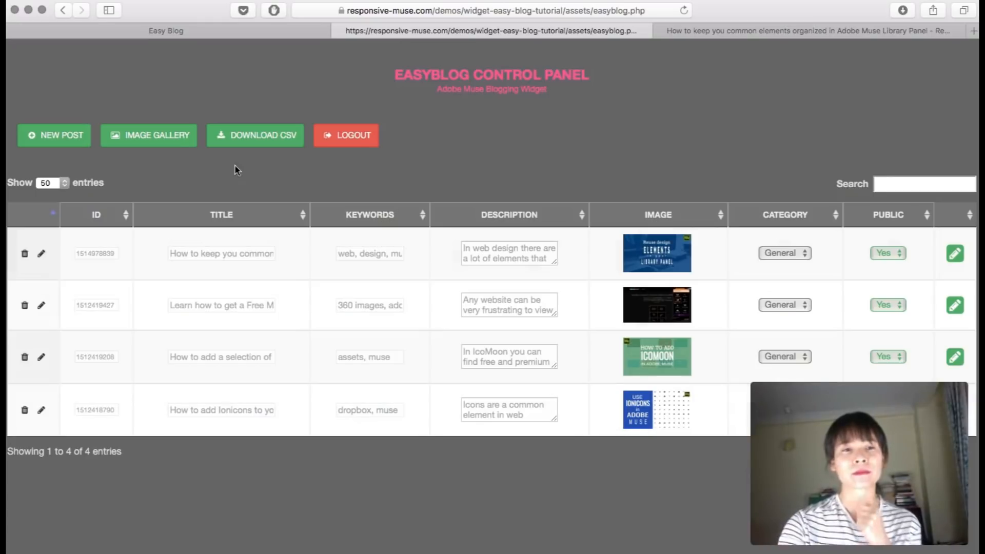
# Reopen the image gallery and bring up its form for uploading an image.
pyautogui.click(169, 144)
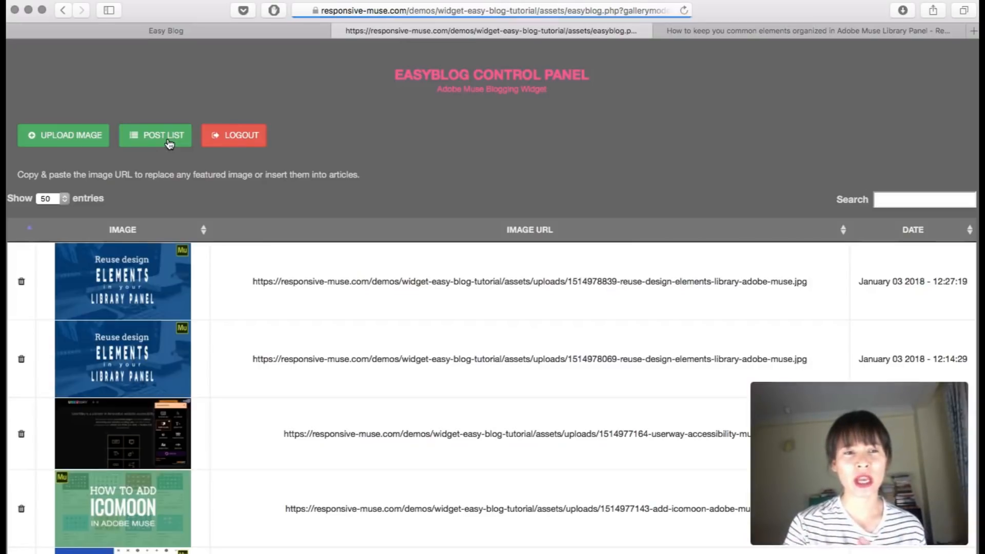
pyautogui.scroll(-3, 373, 224)
pyautogui.scroll(-2, 373, 222)
pyautogui.scroll(5, 374, 222)
pyautogui.click(53, 140)
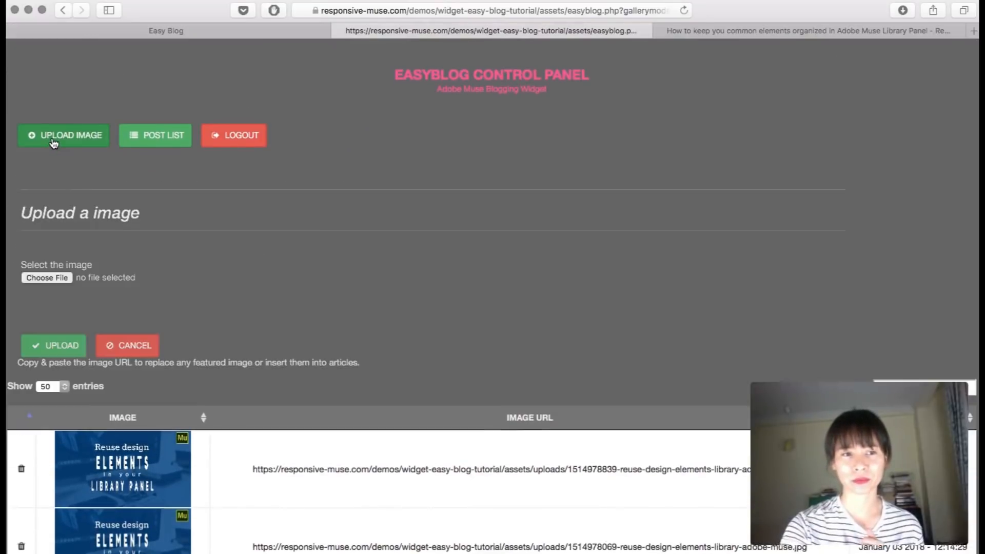
# Return to the Responsive Muse blog's General category and open the article "Learn how to update Adobe Muse and keep your old version".
pyautogui.click(750, 34)
pyautogui.scroll(10, 539, 318)
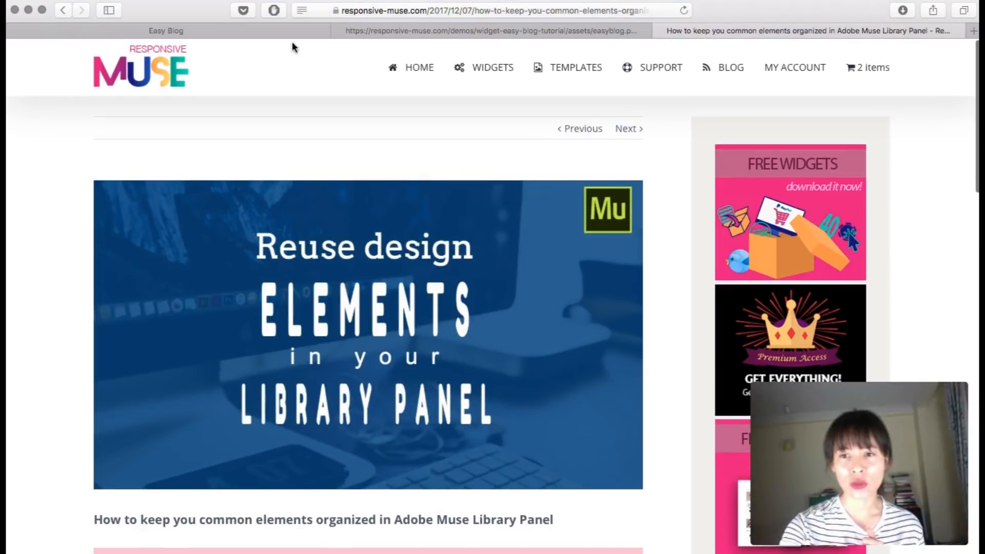
pyautogui.click(65, 12)
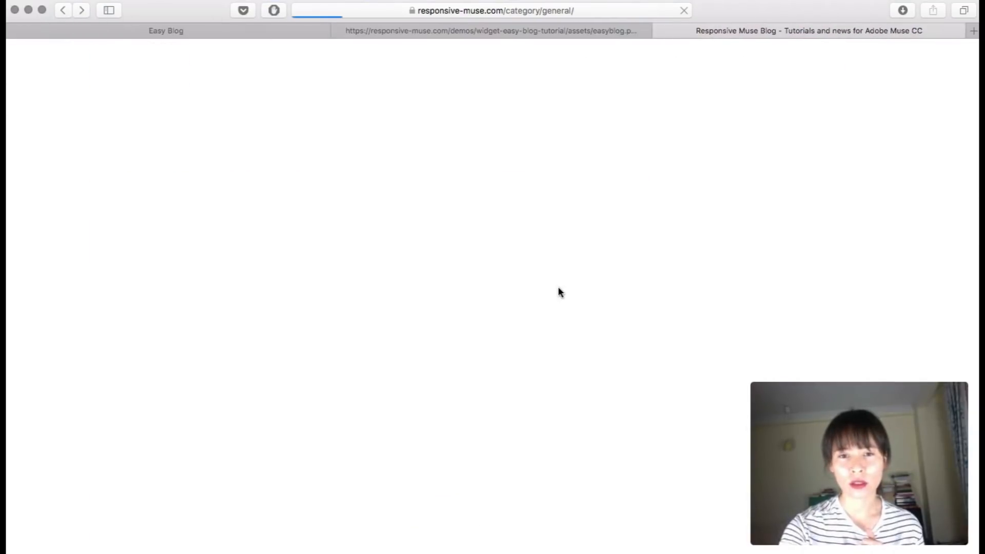
pyautogui.scroll(-15, 455, 300)
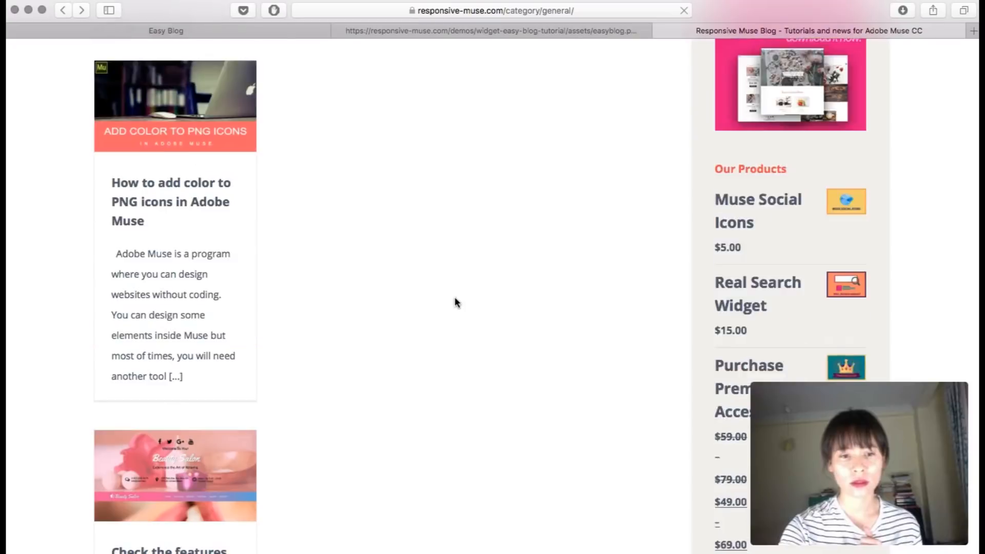
pyautogui.scroll(-10, 455, 303)
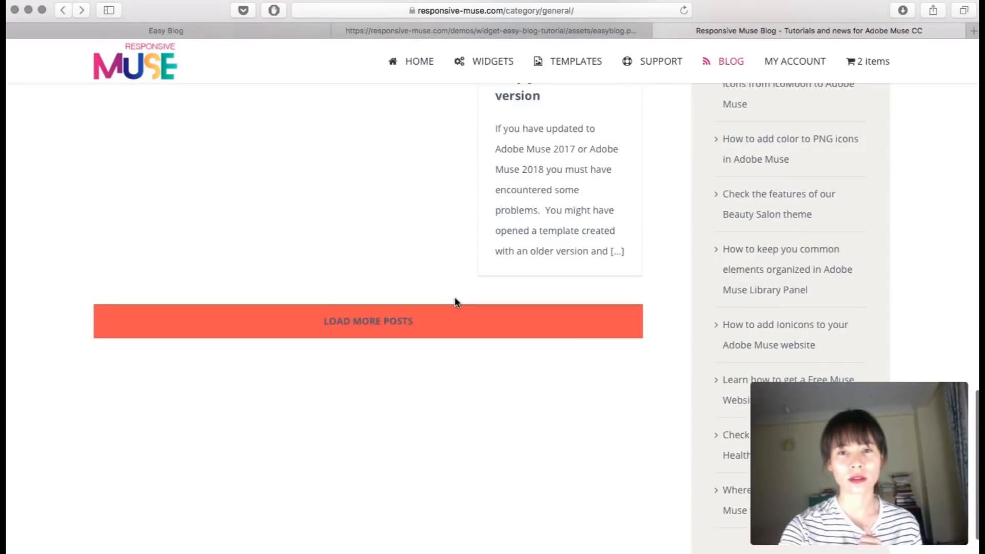
pyautogui.click(532, 190)
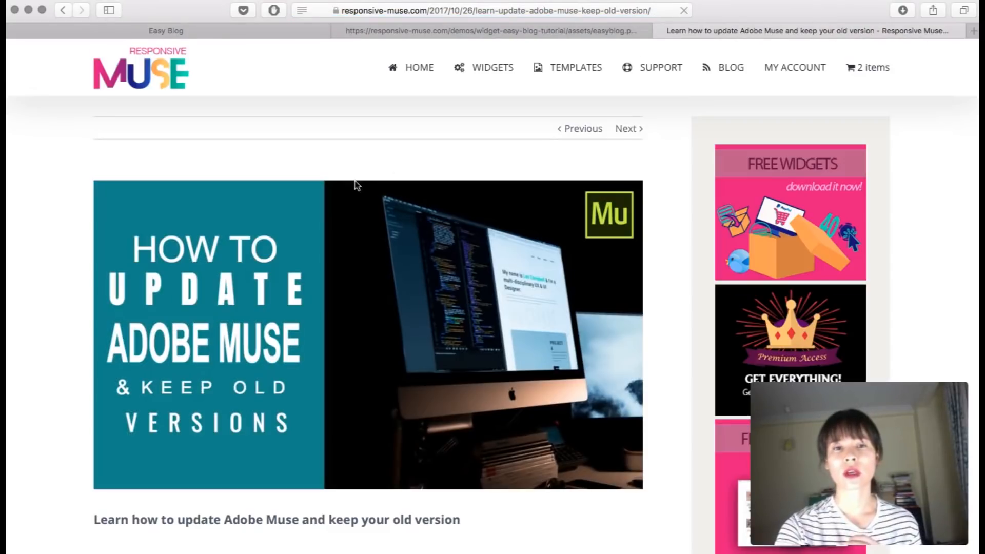
# Save the article's featured image to the computer under its default name.
pyautogui.rightClick(343, 230)
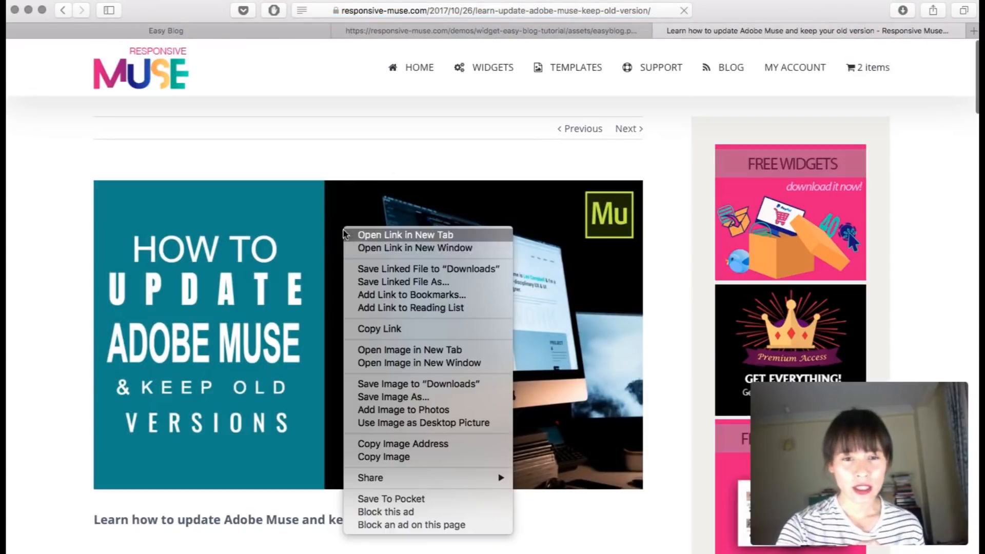
pyautogui.click(425, 397)
pyautogui.press('Return')
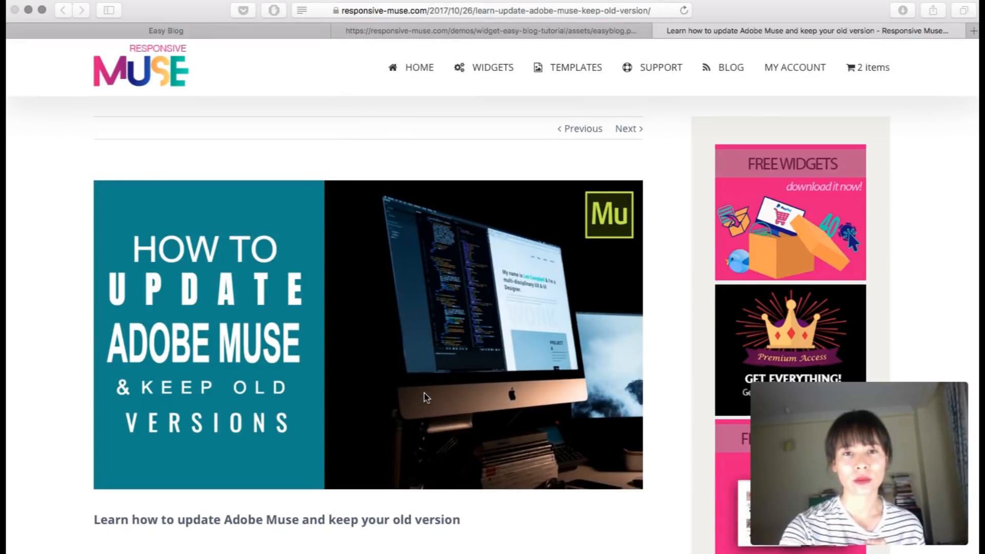
# Upload the update-muse-keep-old-versions image from the Blog folder to the control panel's image gallery.
pyautogui.click(396, 29)
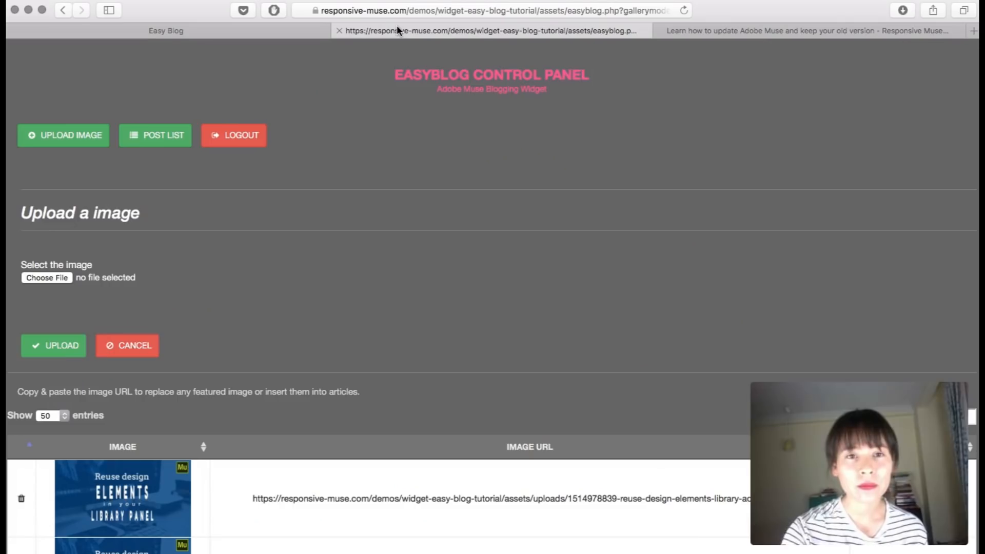
pyautogui.scroll(-3, 88, 337)
pyautogui.scroll(3, 89, 337)
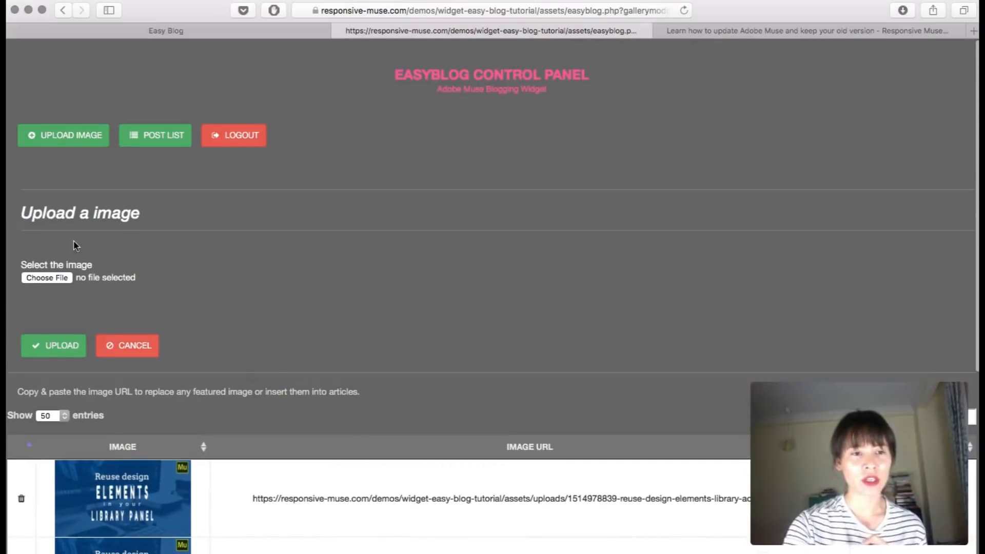
pyautogui.click(47, 278)
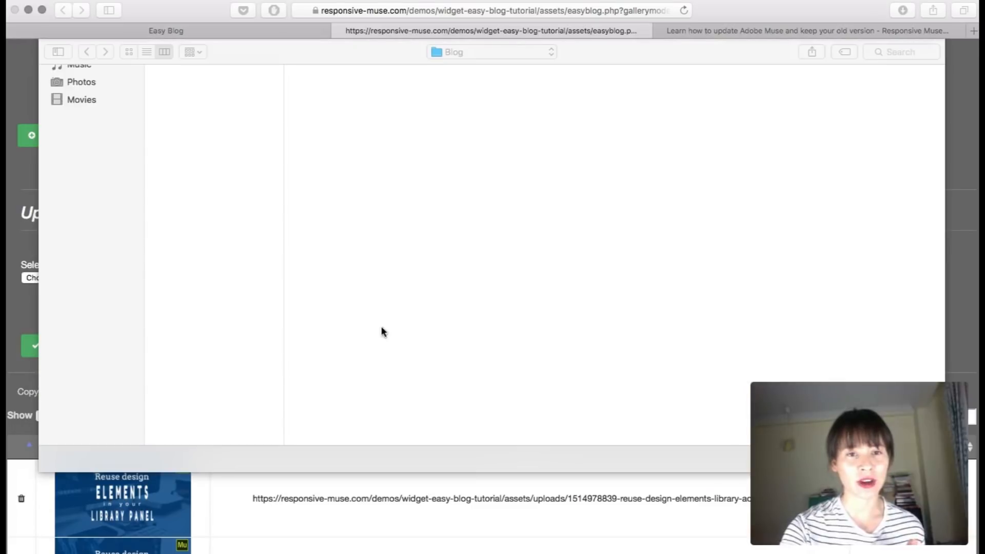
pyautogui.click(171, 137)
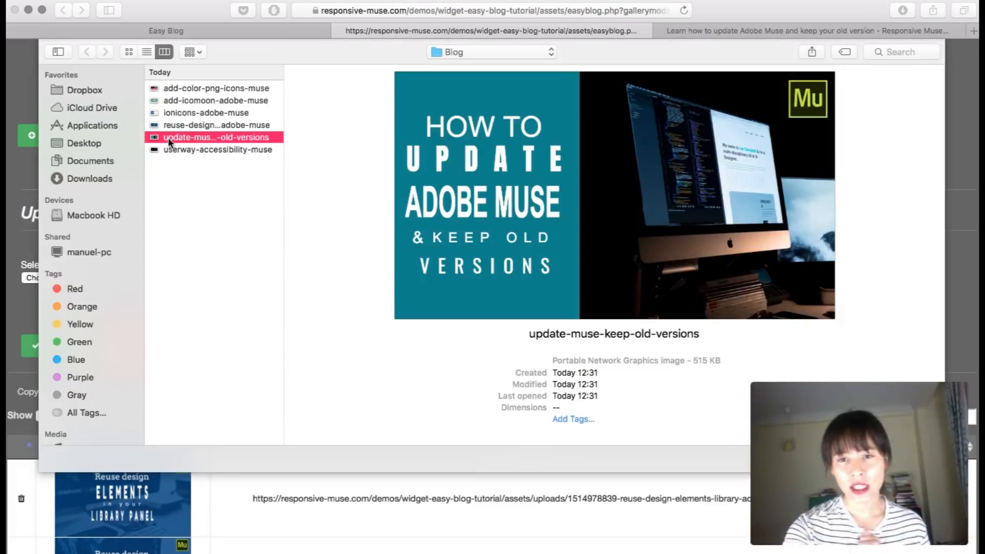
pyautogui.press('Return')
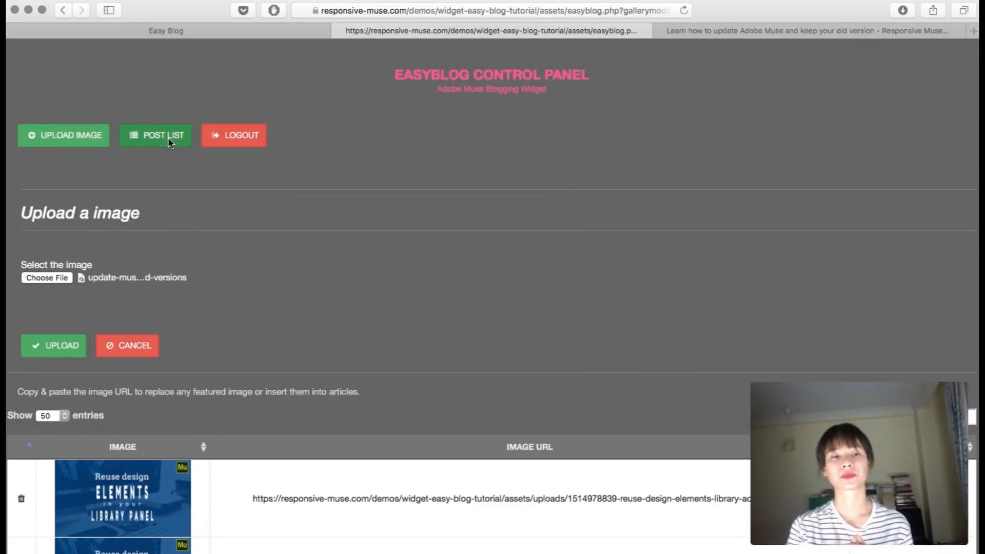
pyautogui.click(56, 345)
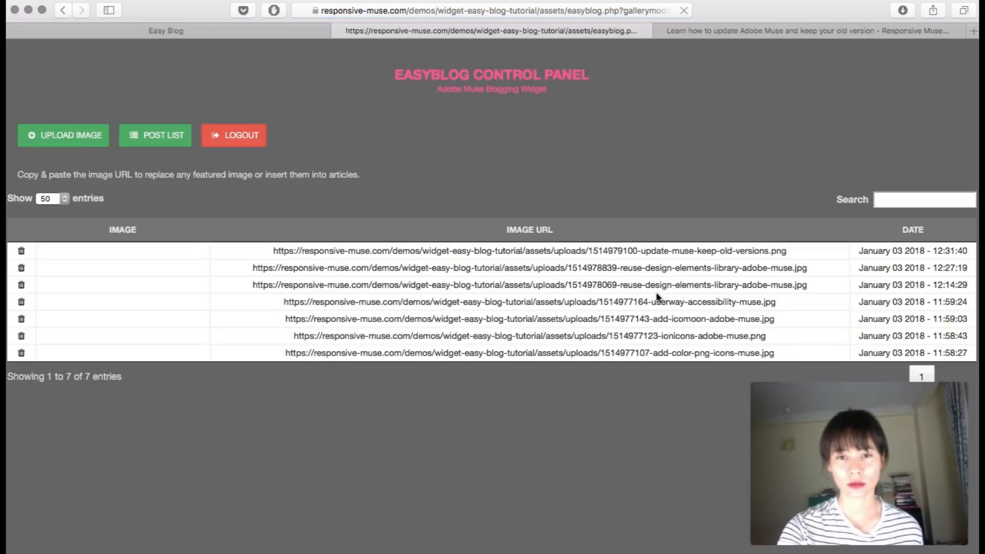
# Review the gallery's thumbnails, image URLs and upload dates.
pyautogui.scroll(-4, 656, 293)
pyautogui.scroll(4, 656, 293)
pyautogui.scroll(-4, 656, 293)
pyautogui.scroll(4, 657, 294)
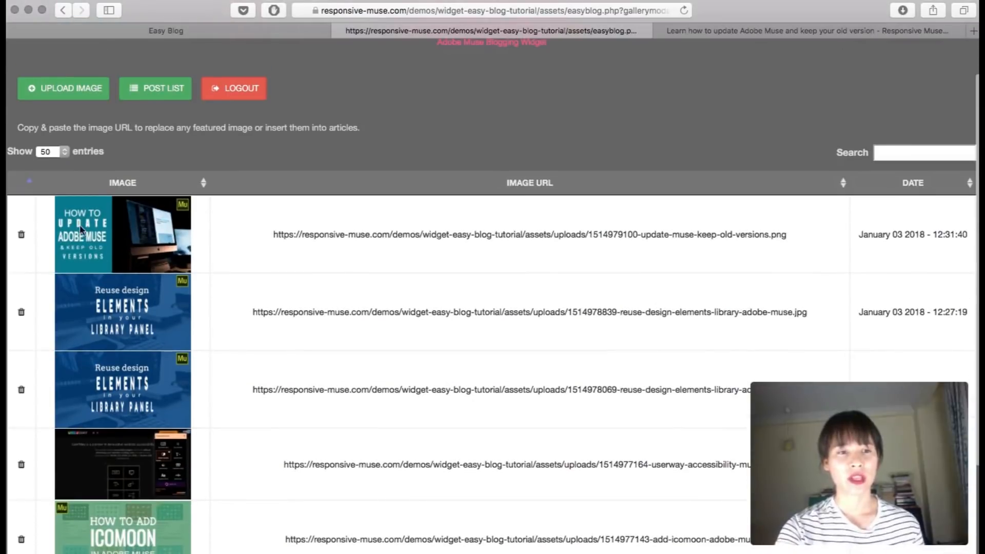
pyautogui.scroll(-3, 719, 262)
pyautogui.scroll(3, 719, 261)
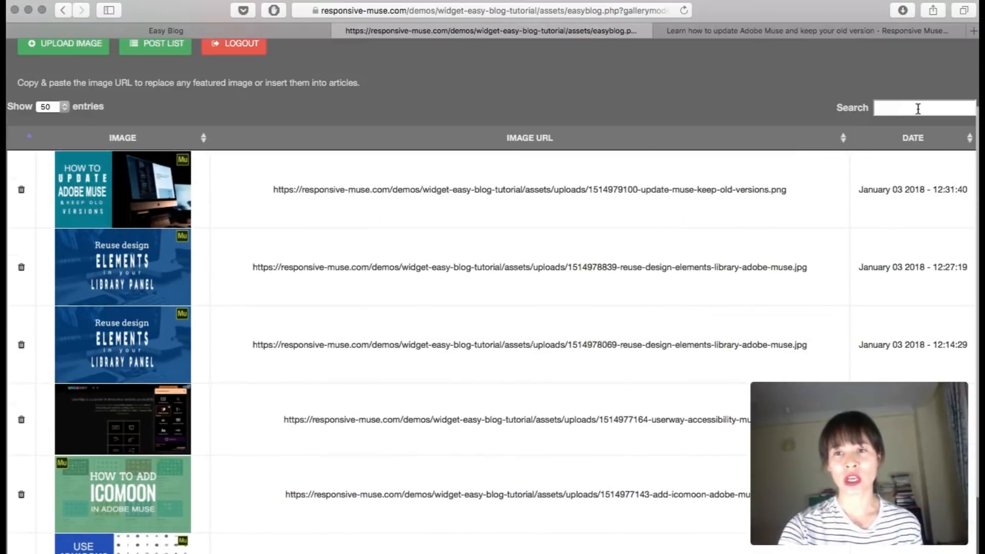
pyautogui.scroll(-2, 370, 178)
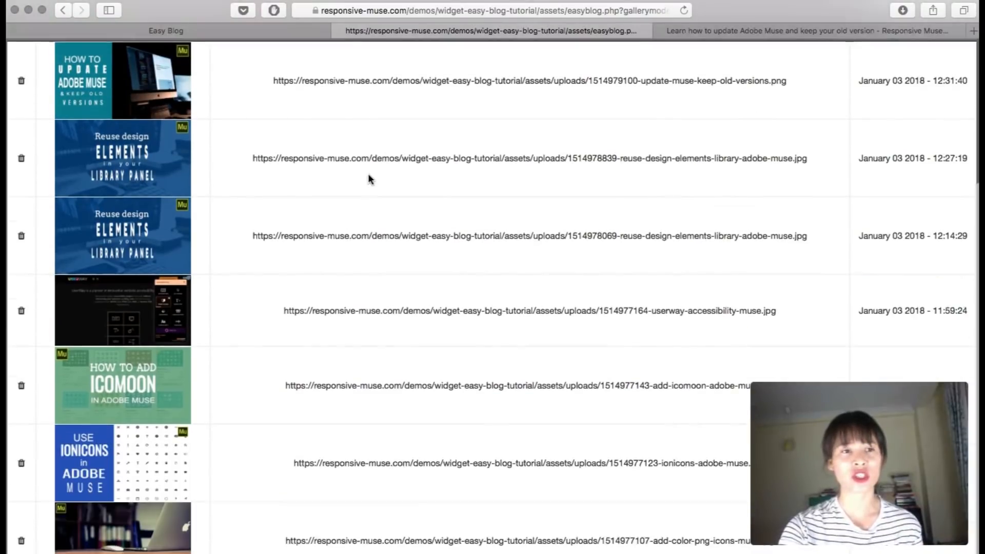
pyautogui.scroll(-1, 28, 311)
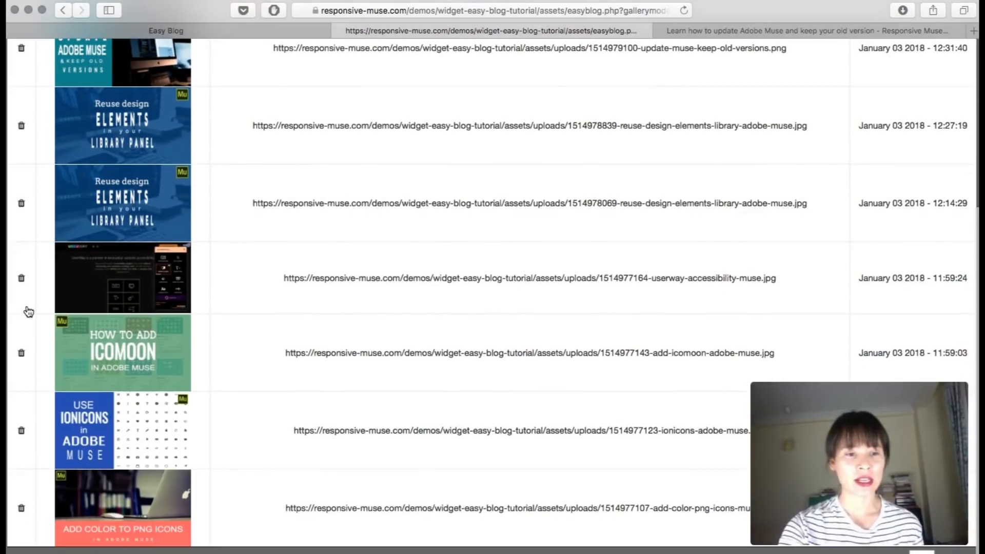
pyautogui.scroll(5, 27, 310)
pyautogui.scroll(-2, 27, 309)
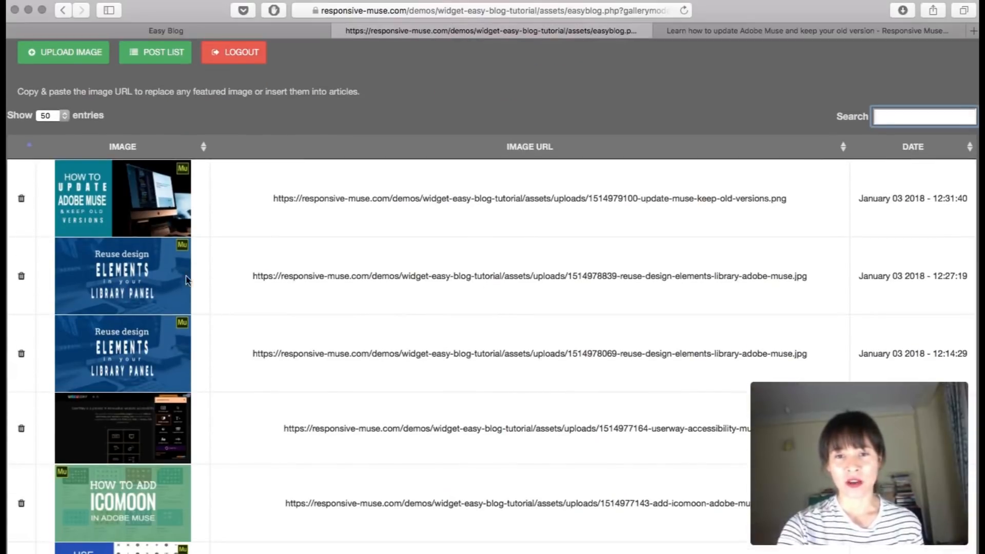
pyautogui.click(22, 278)
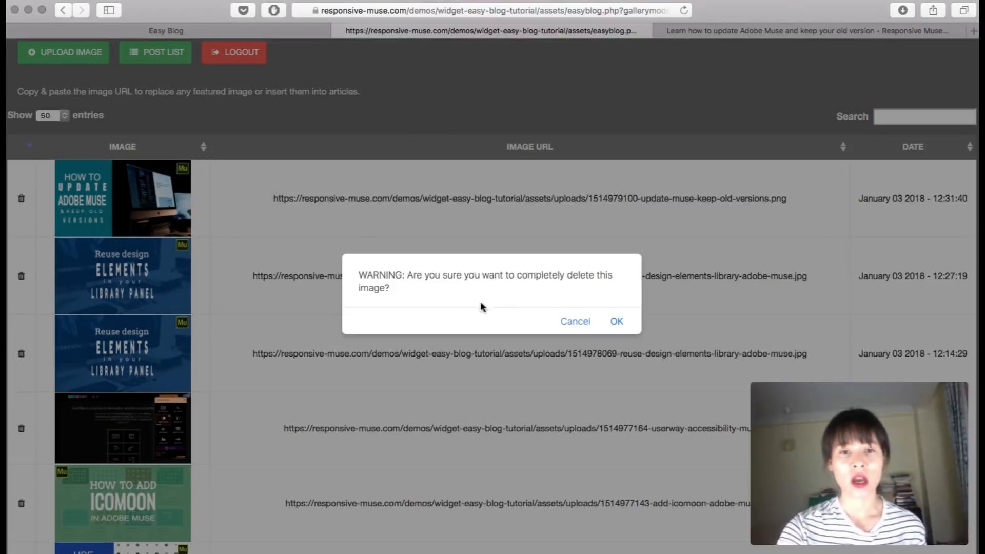
pyautogui.click(616, 323)
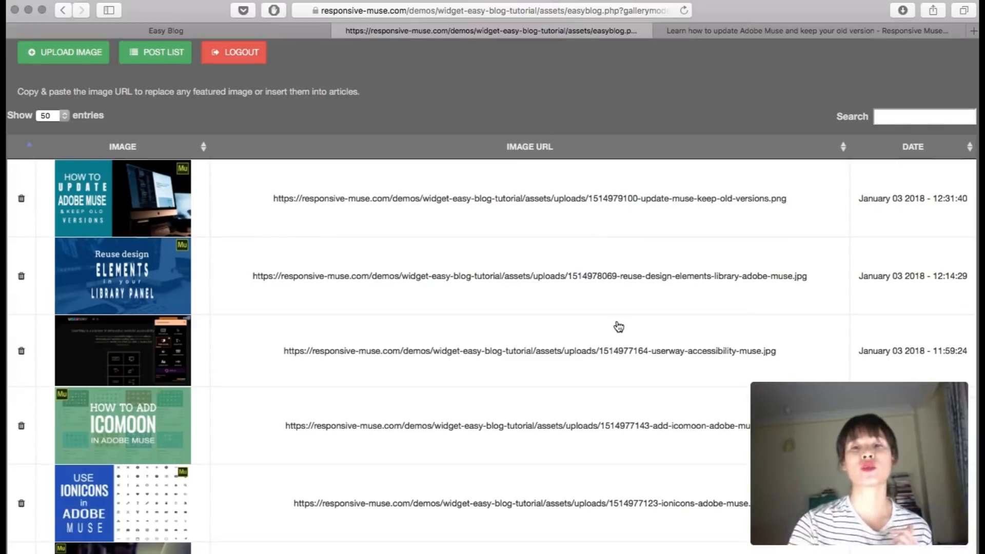
pyautogui.moveTo(788, 199); pyautogui.dragTo(284, 180)
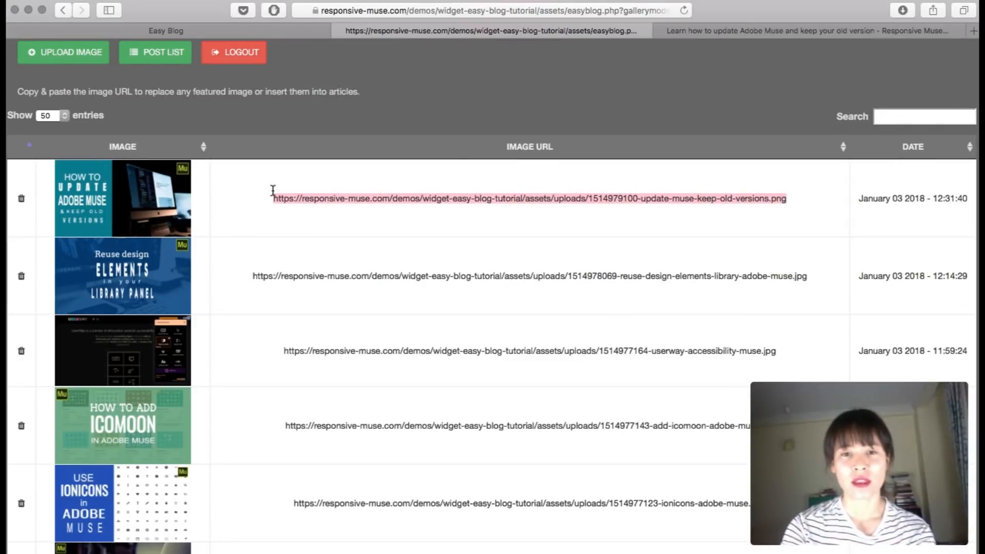
pyautogui.scroll(3, 417, 237)
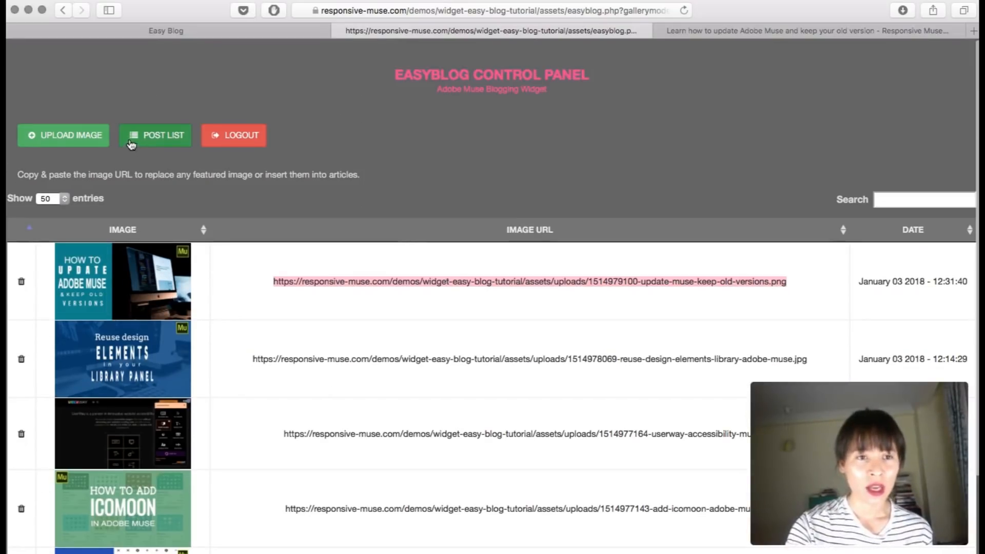
pyautogui.click(148, 143)
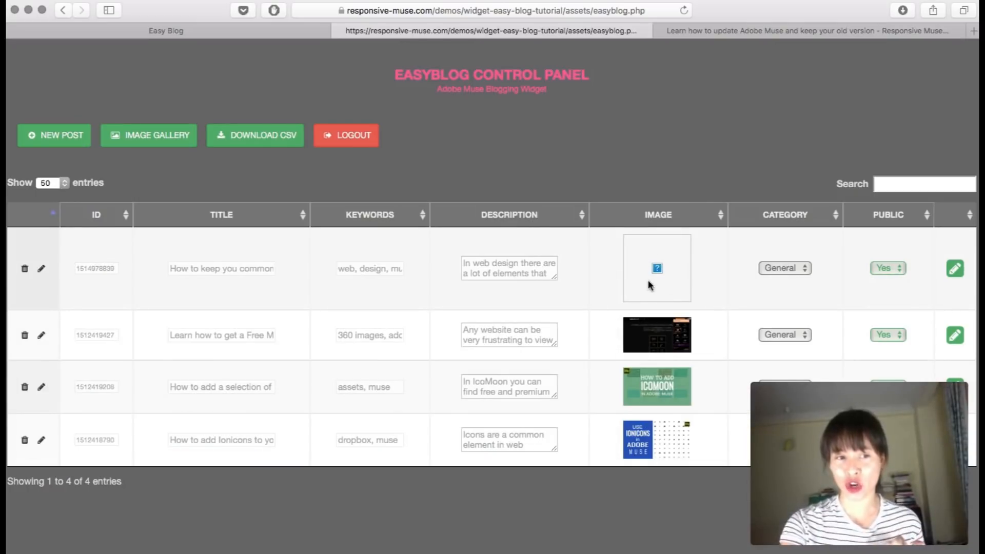
# Replace the image path of the "How to keep you common..." post with the copied URL and save the row.
pyautogui.click(42, 271)
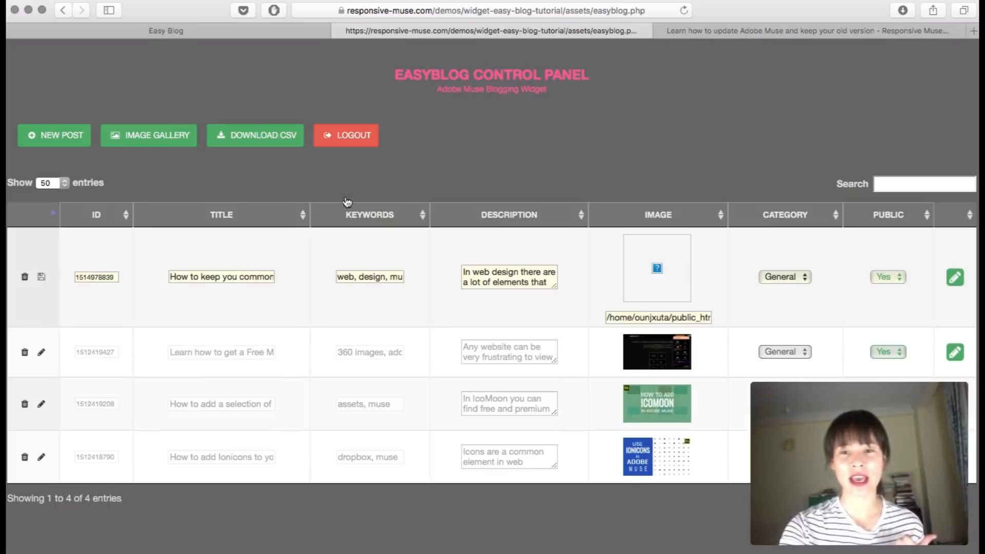
pyautogui.moveTo(613, 317); pyautogui.dragTo(793, 324)
pyautogui.press('BackSpace')
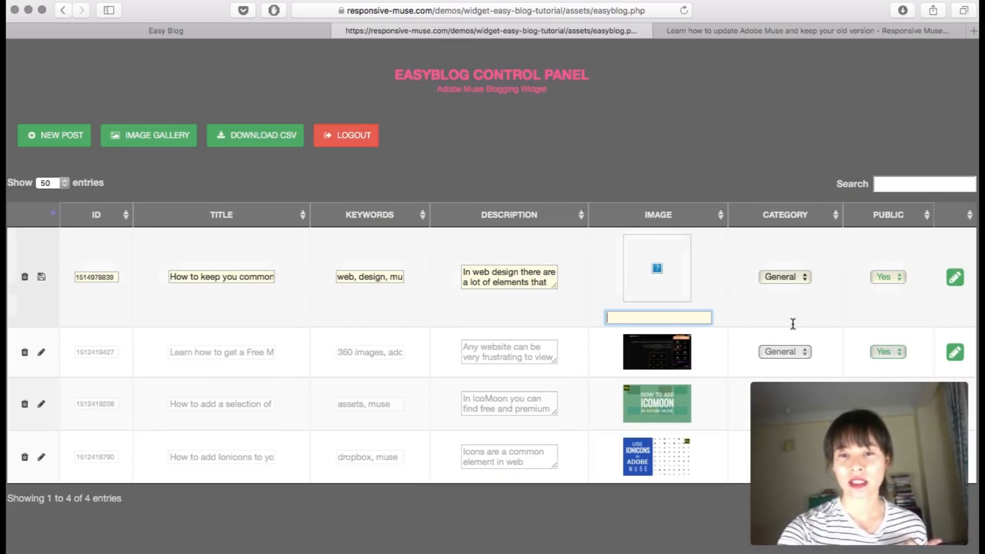
pyautogui.press('super+v')
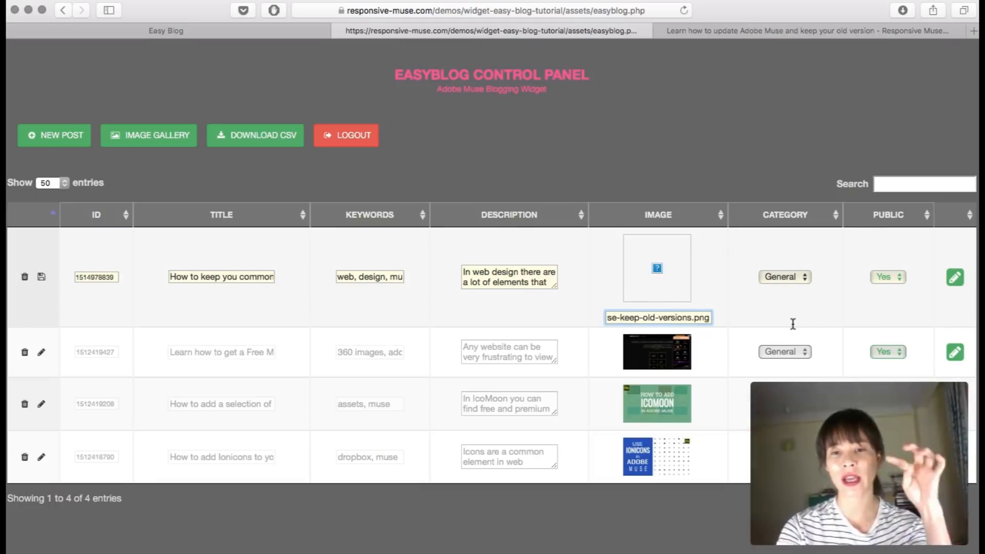
pyautogui.click(41, 278)
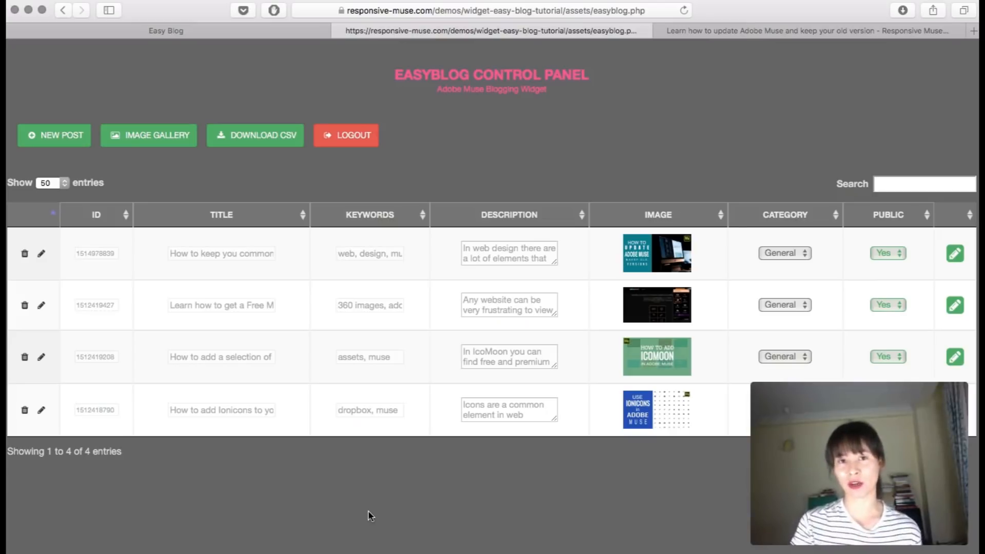
pyautogui.press('super+Tab')
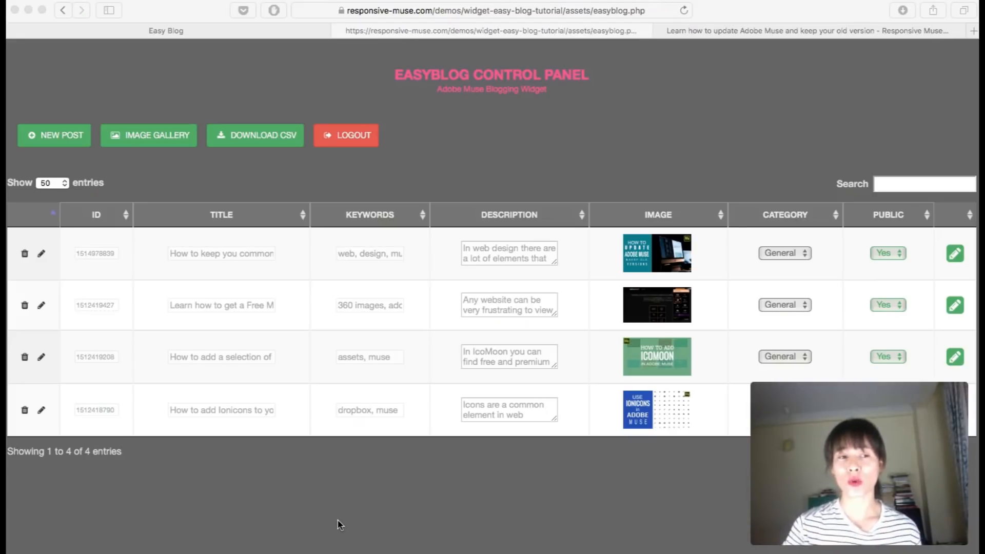
pyautogui.click(36, 256)
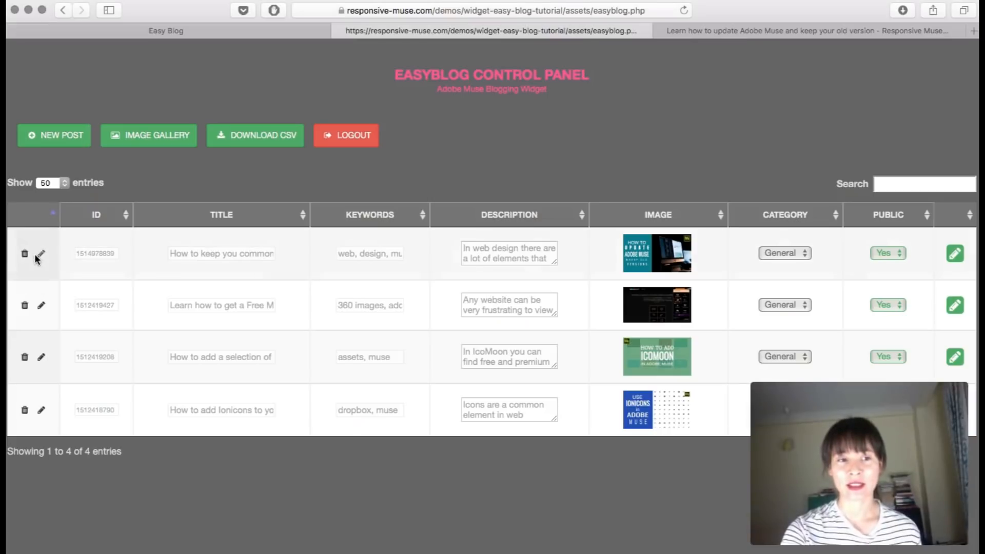
# Delete the "How to keep you common..." post from the post list and confirm the deletion.
pyautogui.click(40, 255)
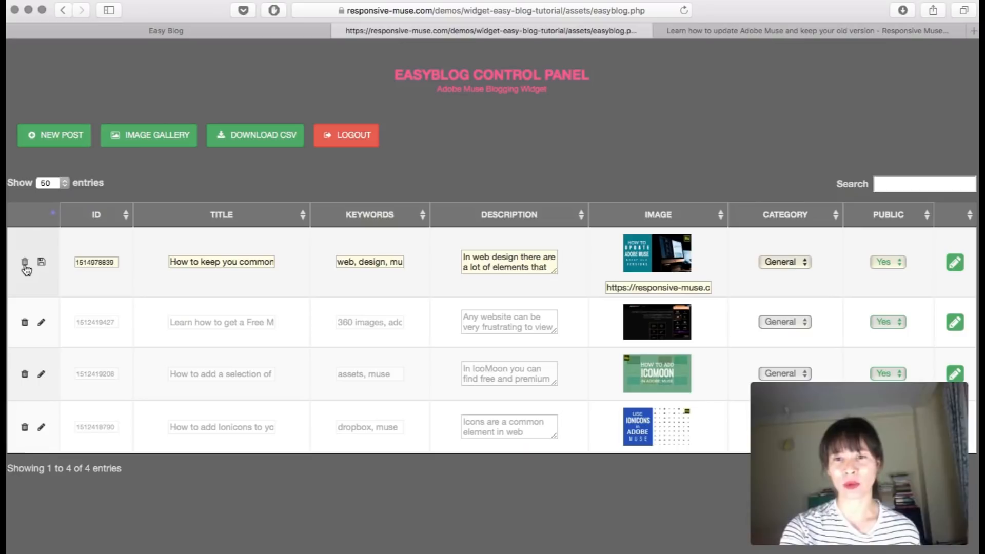
pyautogui.click(24, 262)
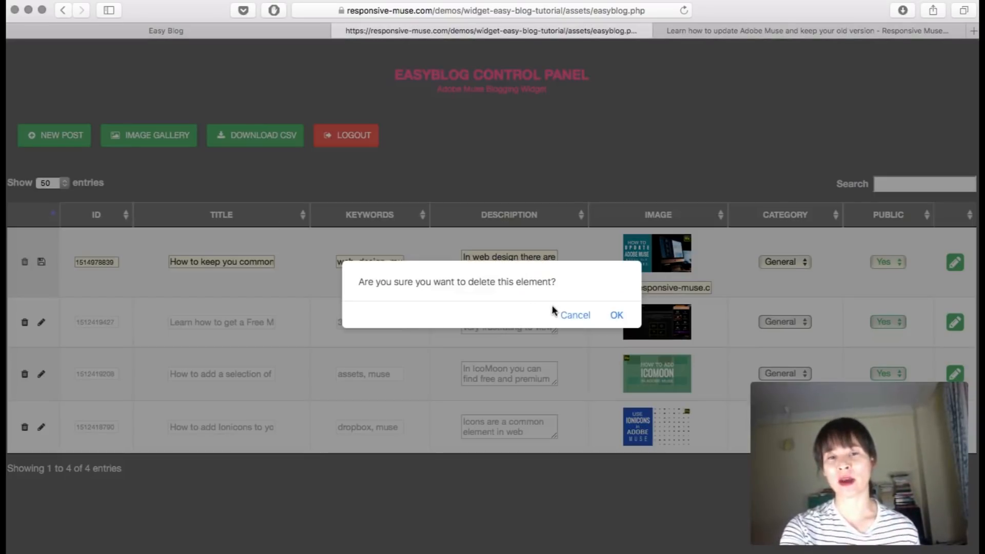
pyautogui.click(617, 316)
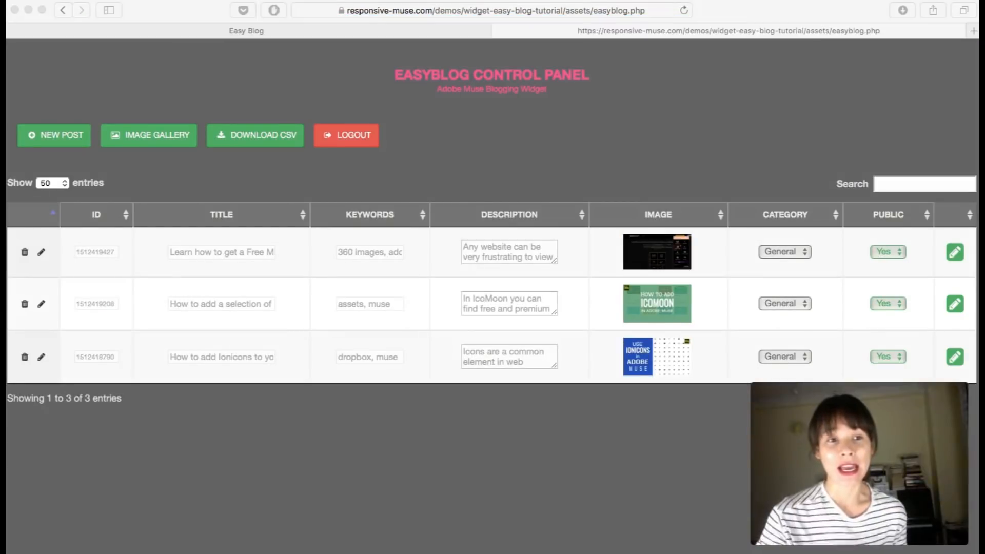
# Set the Public option of the "Learn how to get a Free M..." post to No and save the row.
pyautogui.click(42, 252)
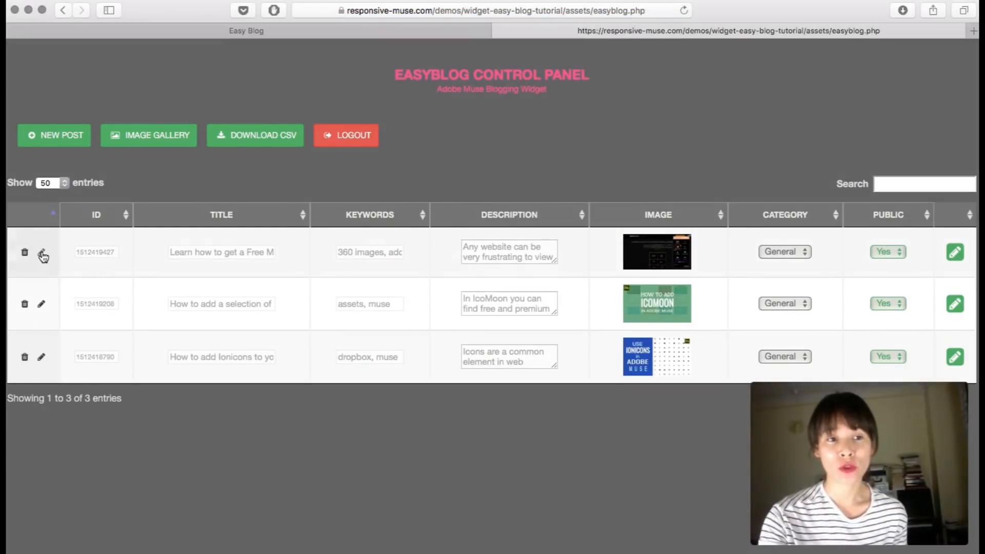
pyautogui.click(43, 253)
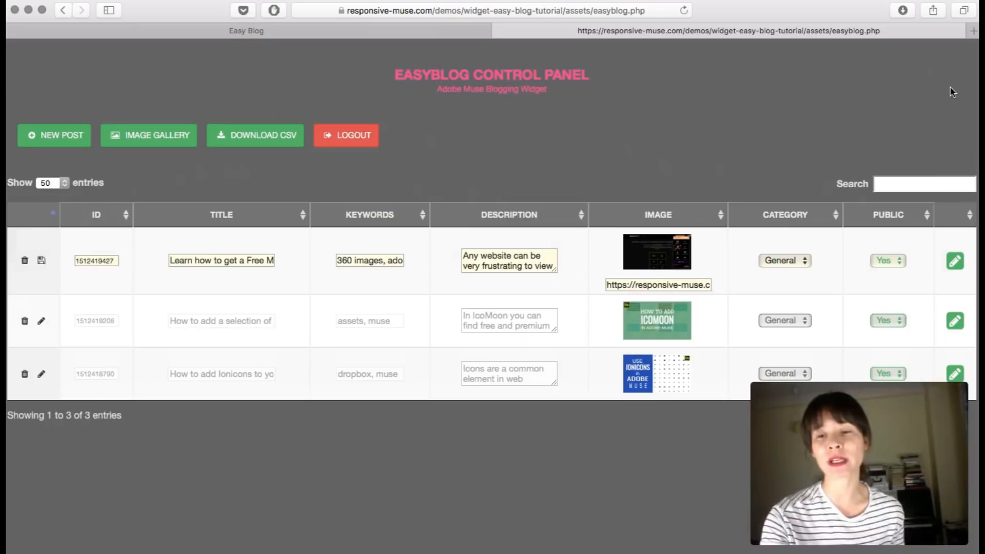
pyautogui.click(903, 259)
pyautogui.click(896, 274)
pyautogui.click(42, 261)
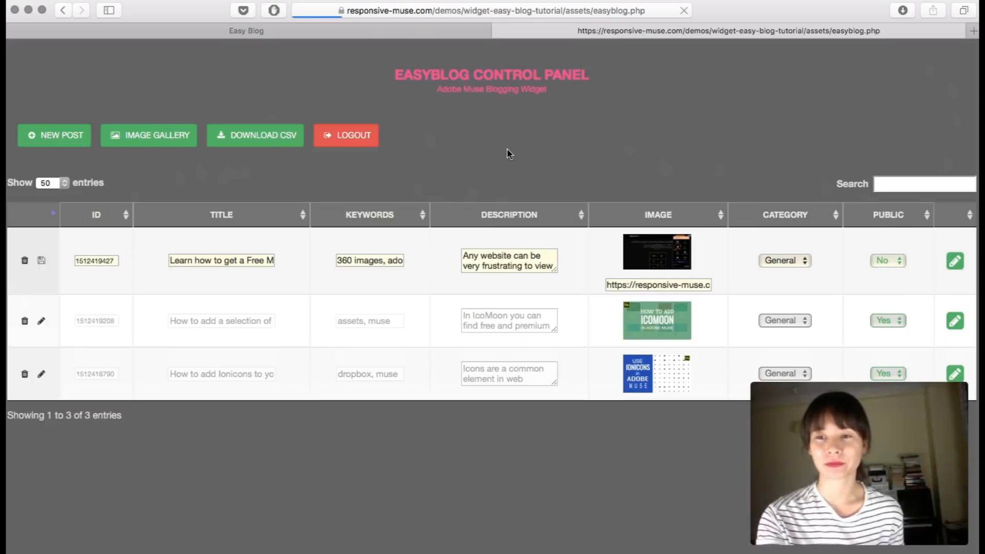